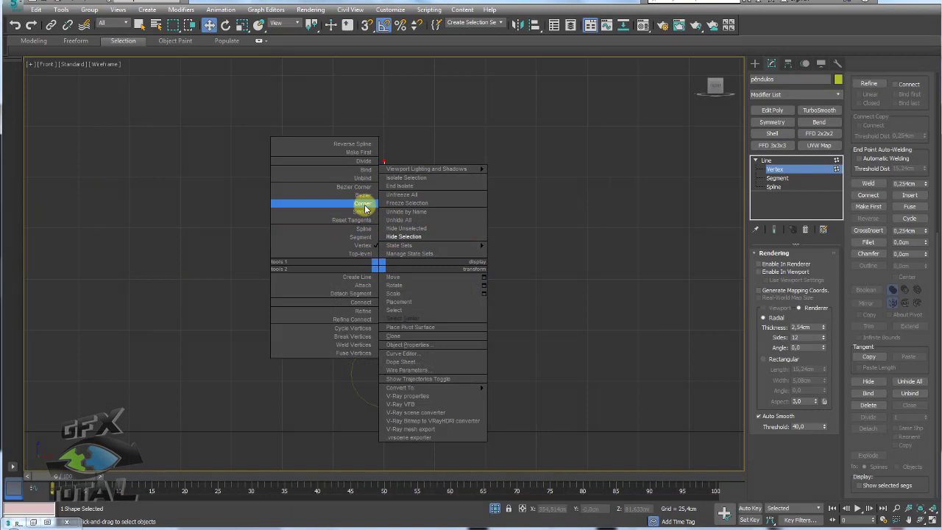
Set the string's middle and bottom vertices to Smooth.
left_click(361, 207)
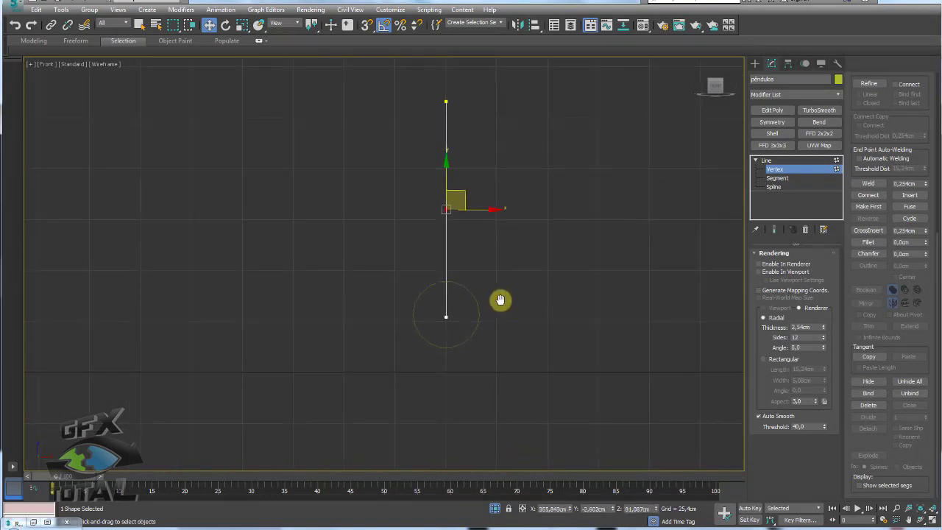
middle_click_drag(500, 300, 490, 314)
left_click_drag(506, 409, 374, 210)
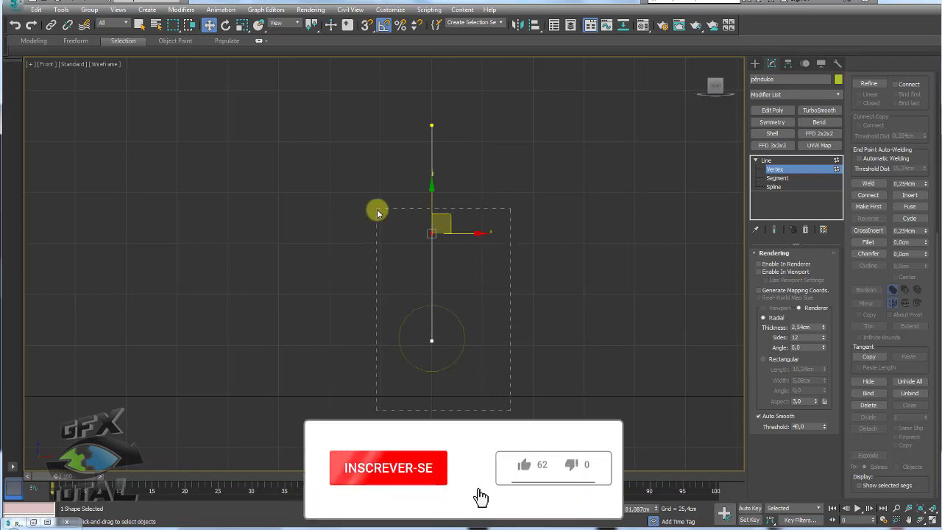
right_click(433, 233)
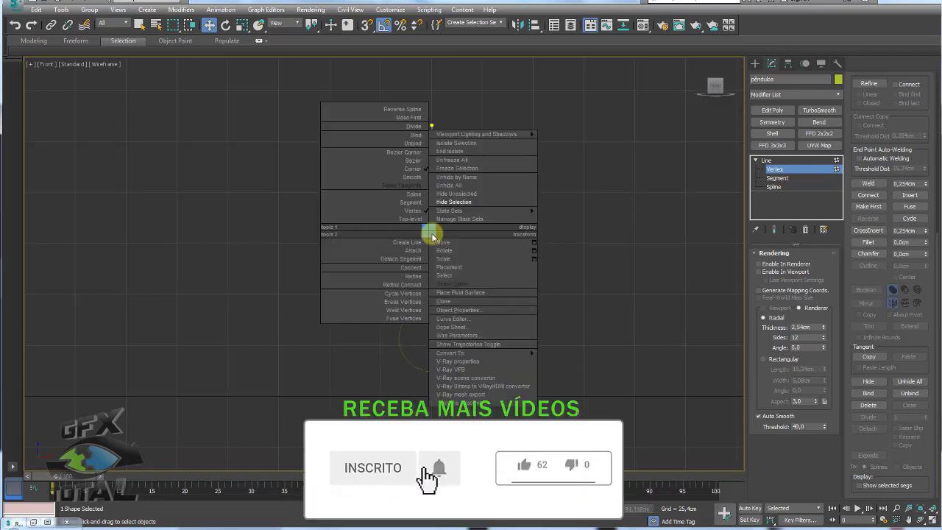
left_click(412, 177)
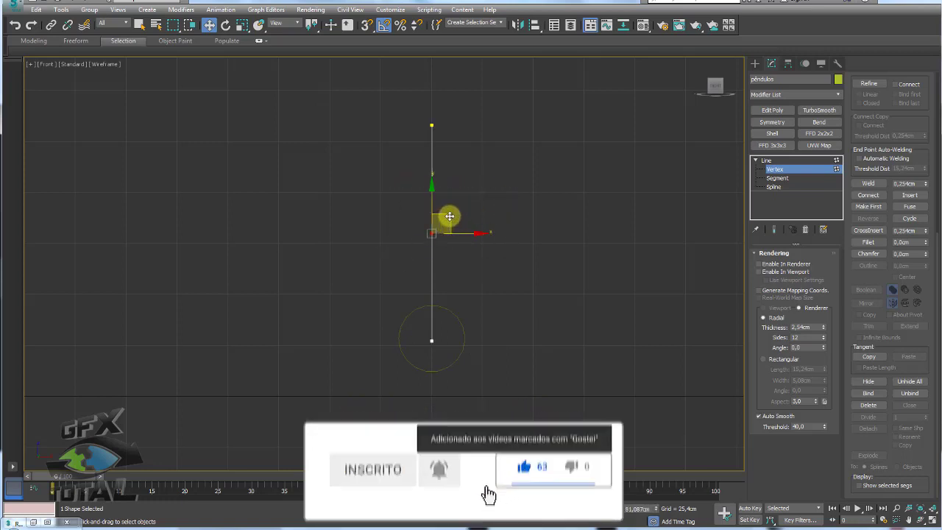
Test-drag the vertices to preview the bend, undo to a straight string, and return to Line level.
mouse_move(446, 216)
left_mouse_down()
mouse_move(460, 218)
mouse_move(419, 217)
mouse_move(368, 244)
mouse_move(448, 246)
mouse_move(559, 227)
mouse_move(413, 289)
mouse_move(416, 172)
left_mouse_up()
key("ctrl+z")
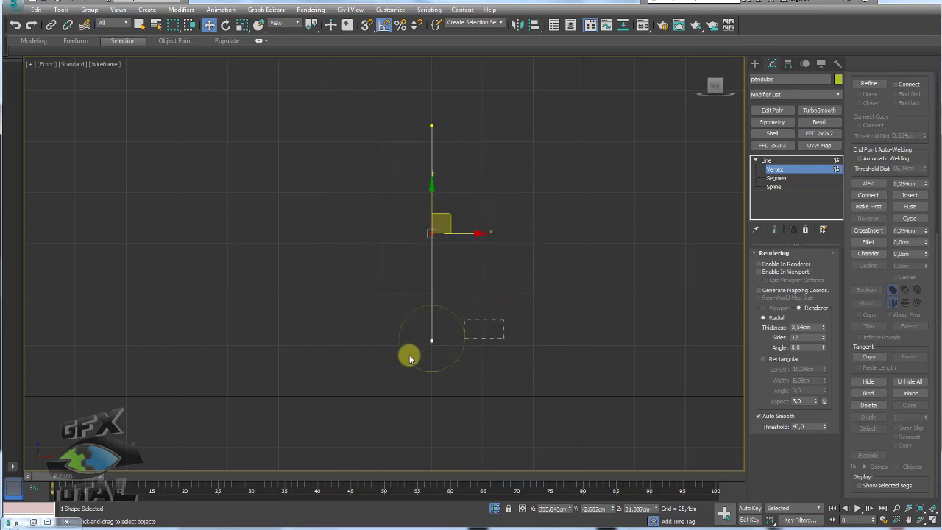
left_click(432, 341)
mouse_move(446, 331)
left_mouse_down()
mouse_move(488, 311)
mouse_move(538, 216)
mouse_move(437, 311)
mouse_move(363, 188)
mouse_move(509, 269)
mouse_move(578, 204)
left_mouse_up()
key("ctrl+z")
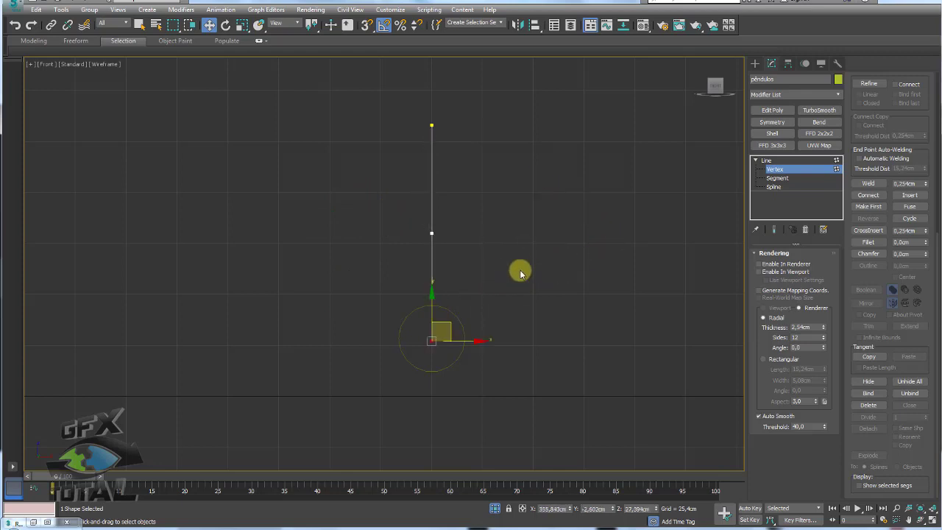
mouse_move(517, 269)
middle_mouse_down()
mouse_move(474, 260)
mouse_move(485, 273)
middle_mouse_up()
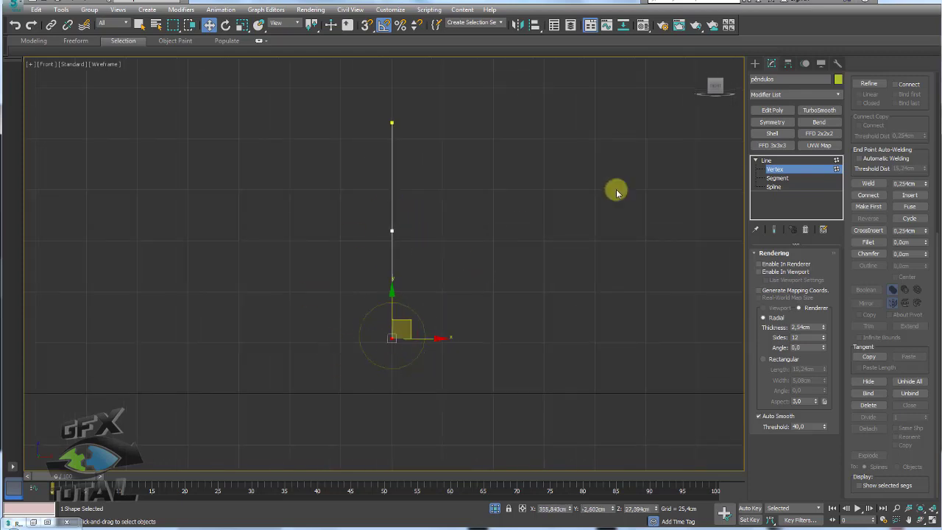
left_click(782, 161)
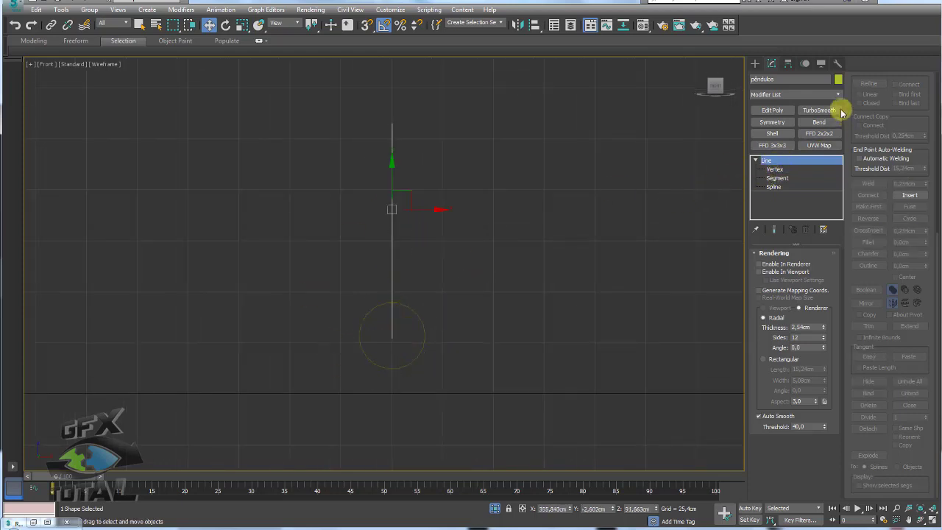
Add a Spline IK Control modifier to the pêndulos line, keeping Link All in Hierarchy.
left_click(835, 96)
mouse_move(838, 111)
left_mouse_down()
mouse_move(843, 338)
mouse_move(835, 357)
left_mouse_up()
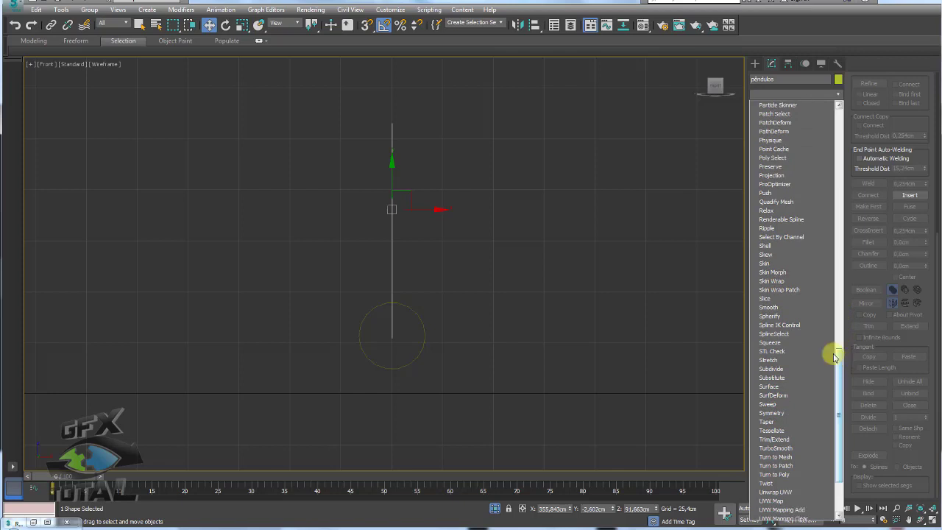
left_click(780, 324)
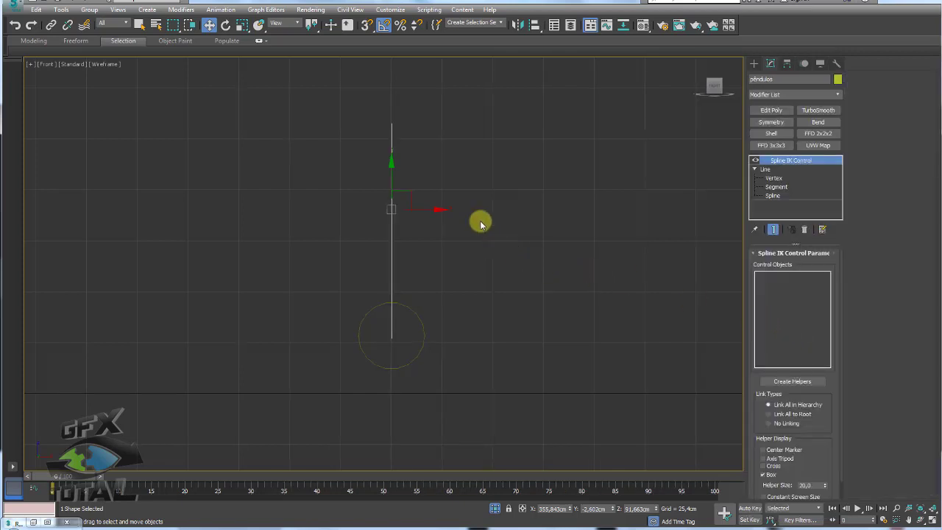
left_click_drag(439, 108, 416, 121)
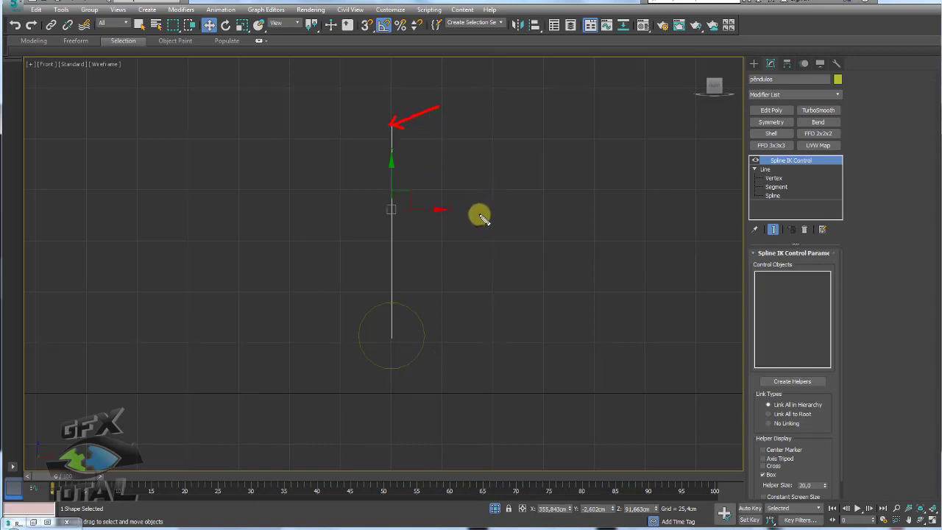
mouse_move(481, 211)
left_mouse_down()
mouse_move(390, 213)
mouse_move(403, 218)
left_mouse_up()
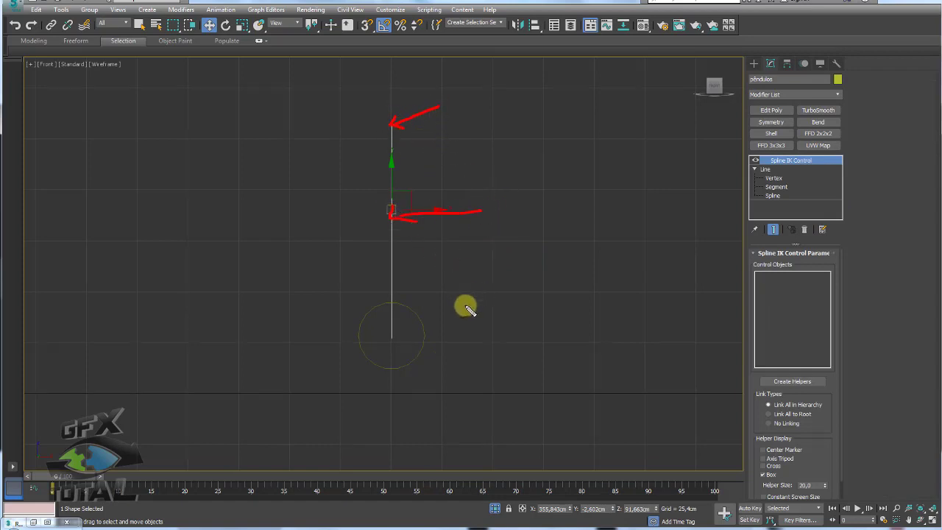
mouse_move(469, 315)
left_mouse_down()
mouse_move(384, 337)
mouse_move(423, 342)
left_mouse_up()
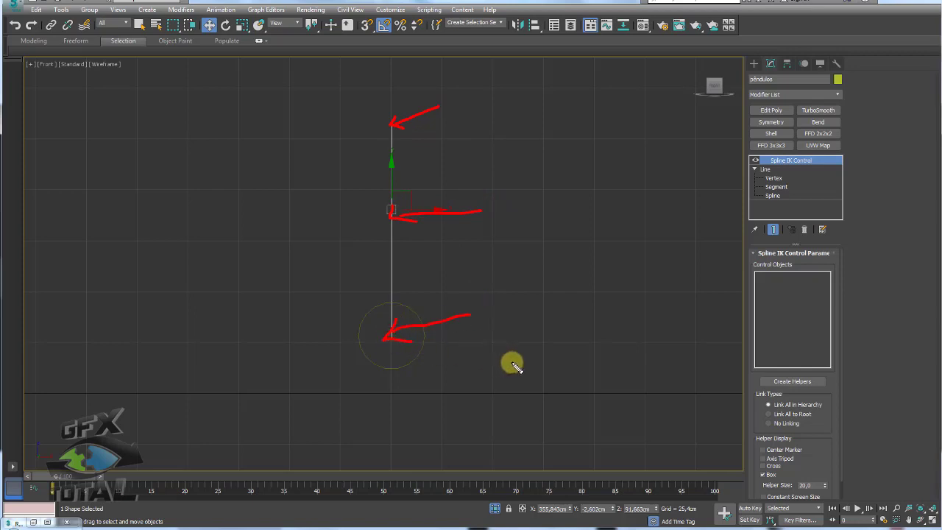
key("Escape")
mouse_move(823, 433)
left_mouse_down()
mouse_move(821, 384)
mouse_move(825, 394)
left_mouse_up()
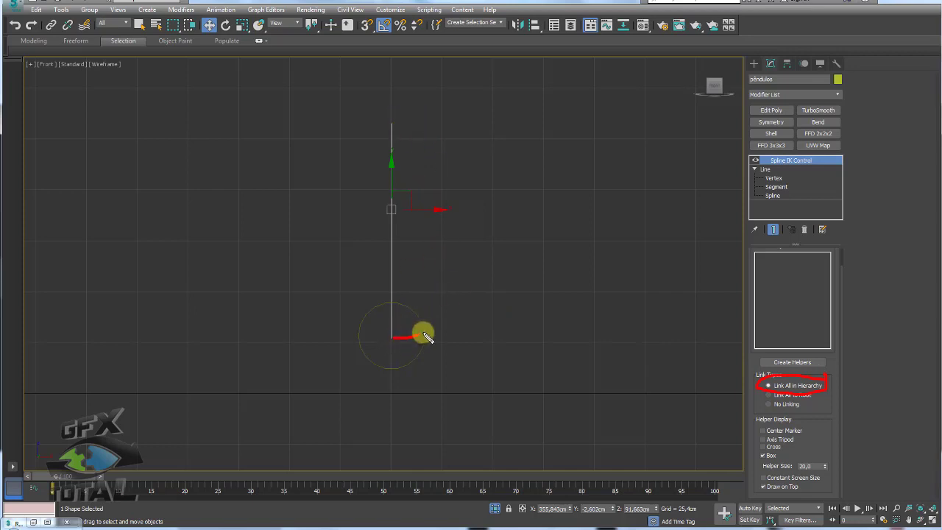
mouse_move(423, 332)
left_mouse_down()
mouse_move(432, 256)
mouse_move(454, 189)
mouse_move(418, 140)
left_mouse_up()
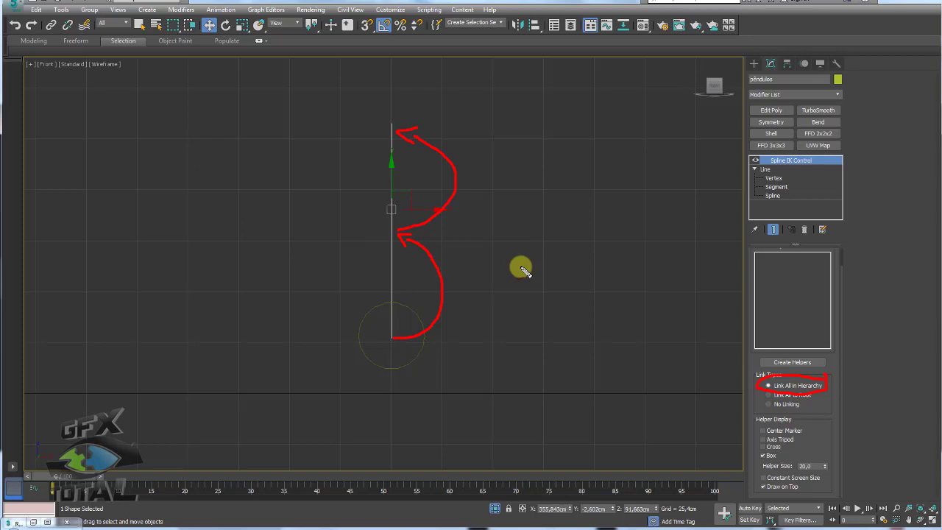
key("Escape")
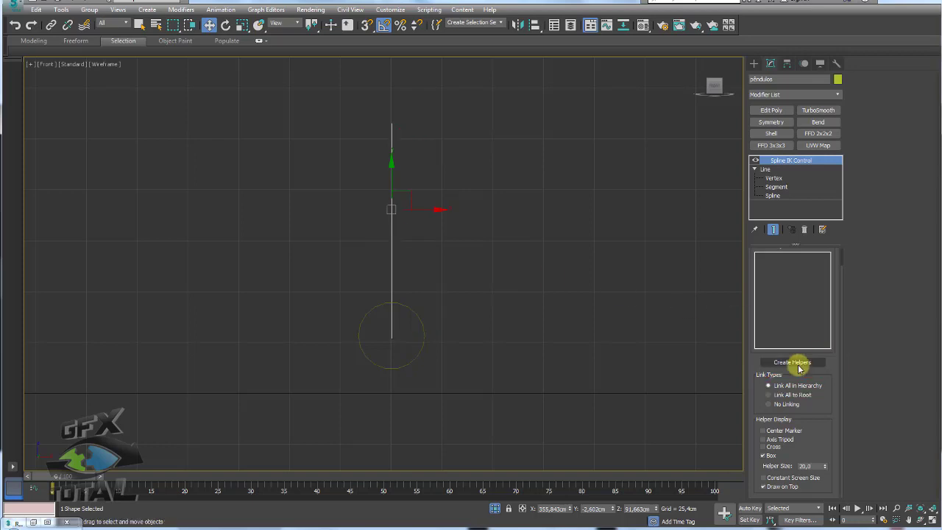
Create point helpers at the knots, then test-move Point003 and Point002, cancelling each move.
left_click(794, 362)
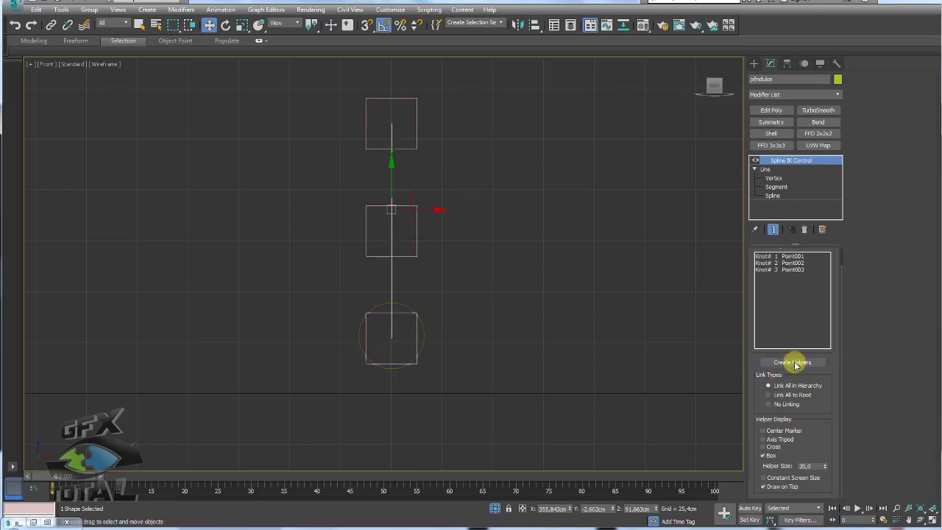
left_click(415, 327)
mouse_move(427, 326)
left_mouse_down()
mouse_move(481, 333)
mouse_move(435, 248)
mouse_move(419, 254)
left_mouse_up()
left_click(404, 218)
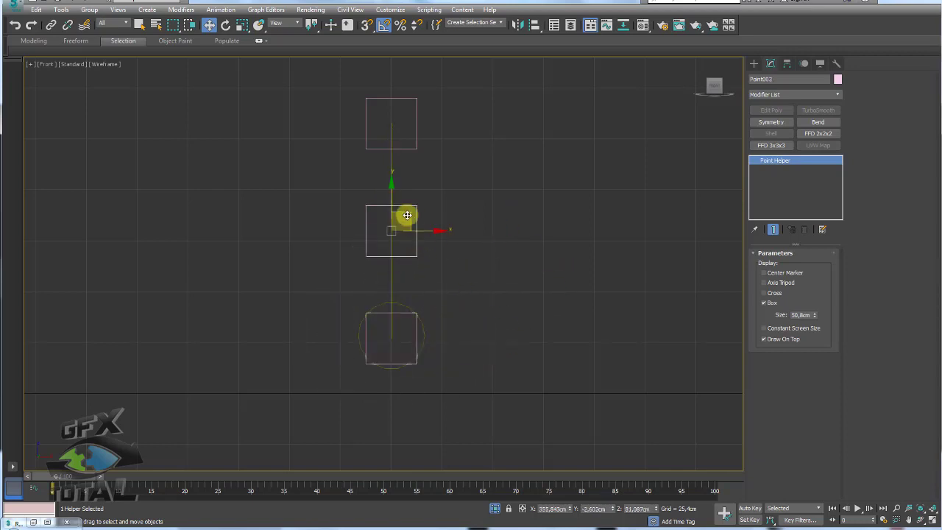
mouse_move(404, 218)
left_mouse_down()
mouse_move(425, 198)
mouse_move(510, 248)
left_mouse_up()
right_click(493, 250)
left_click_drag(406, 213, 400, 242)
right_click(441, 313)
Switch to the Perspective view and select the disk, then Point003.
mouse_move(442, 321)
middle_mouse_down()
mouse_move(475, 318)
mouse_move(441, 349)
mouse_move(439, 375)
mouse_move(484, 353)
mouse_move(374, 358)
mouse_move(366, 321)
middle_mouse_up()
key("p")
scroll(356, 316, "up", 3)
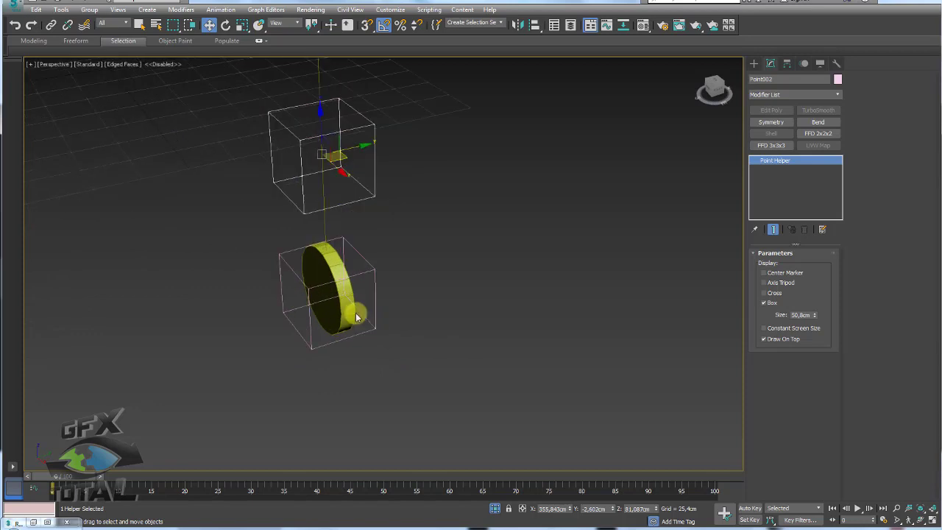
left_click(357, 317)
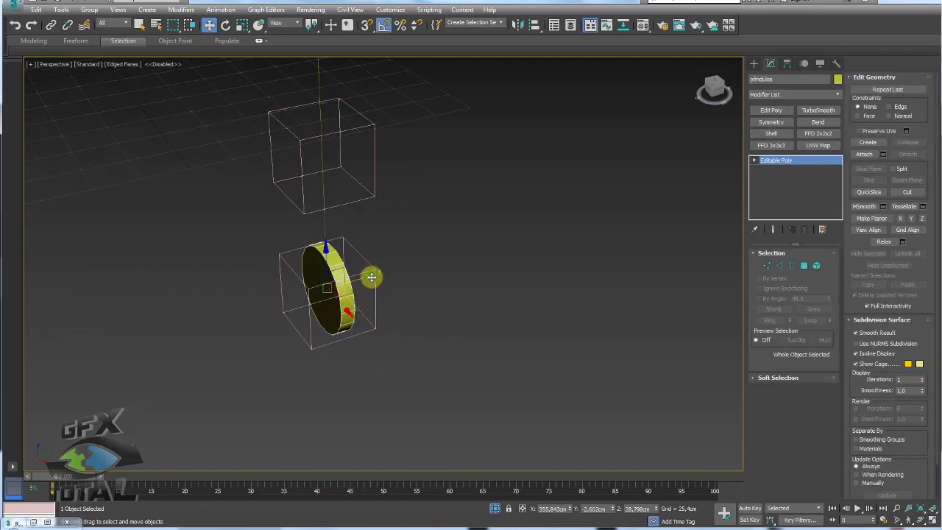
left_click(374, 290)
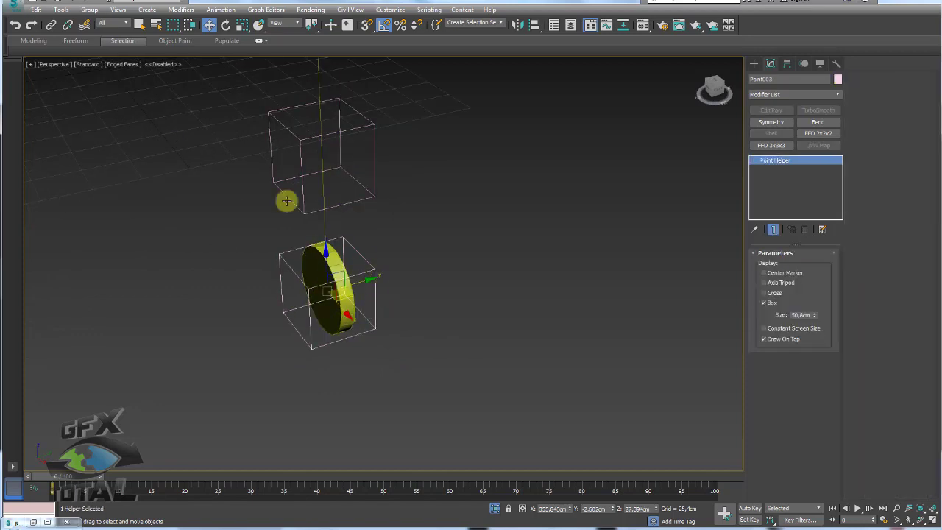
Link the pendulum disk to Point003 with Select and Link.
left_click(50, 26)
left_click_drag(343, 322, 362, 360)
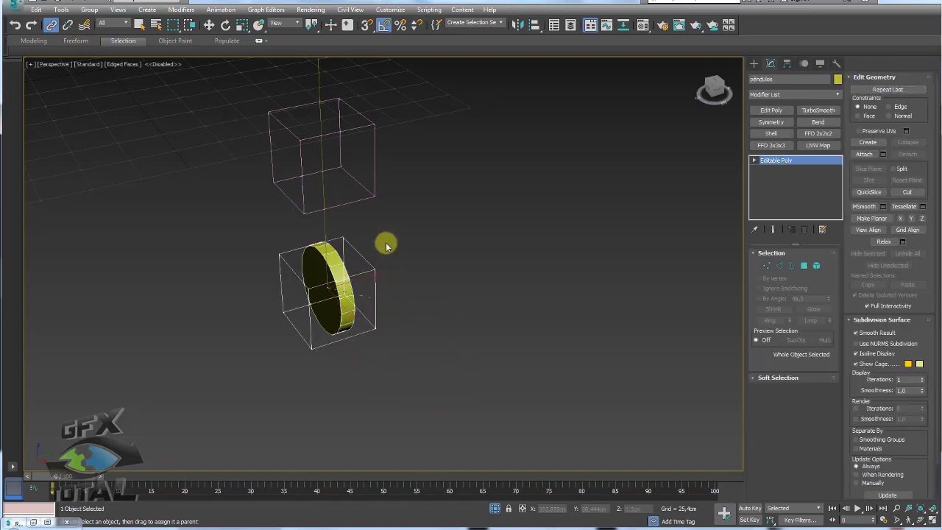
middle_click_drag(386, 245, 389, 311, "alt")
scroll(388, 312, "down", 5)
scroll(404, 275, "up", 5)
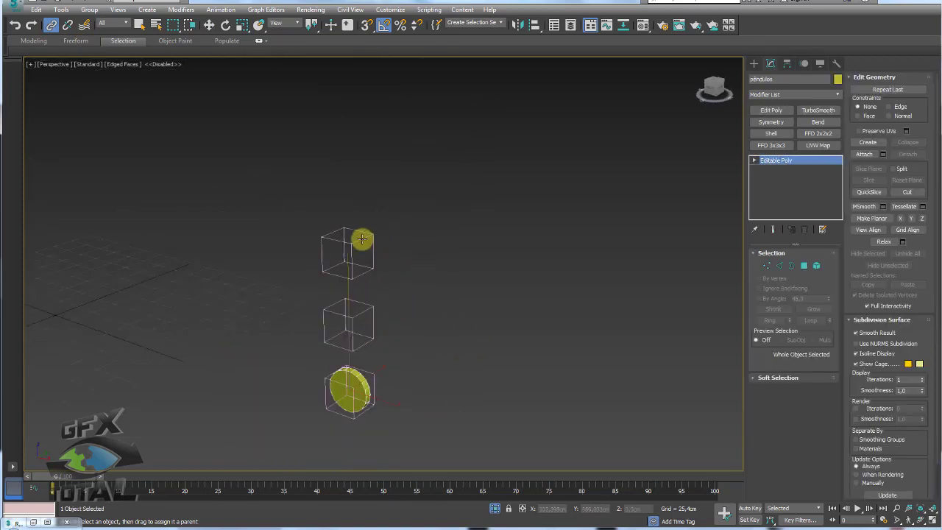
Rotate the top and bottom helpers to check the string and disk follow, then reselect the spline.
left_click(362, 239)
middle_click_drag(362, 240, 408, 216)
key("e")
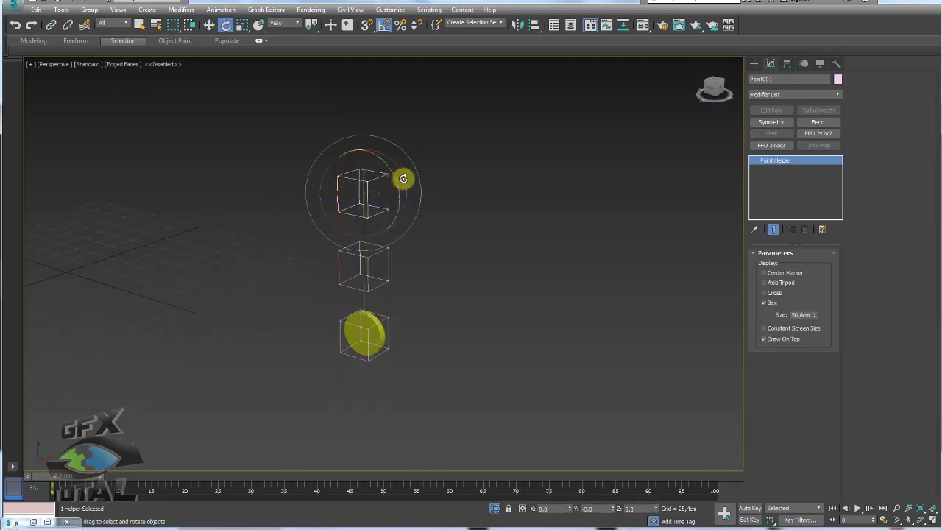
left_click_drag(390, 172, 449, 278)
left_click(402, 257)
left_click(386, 256)
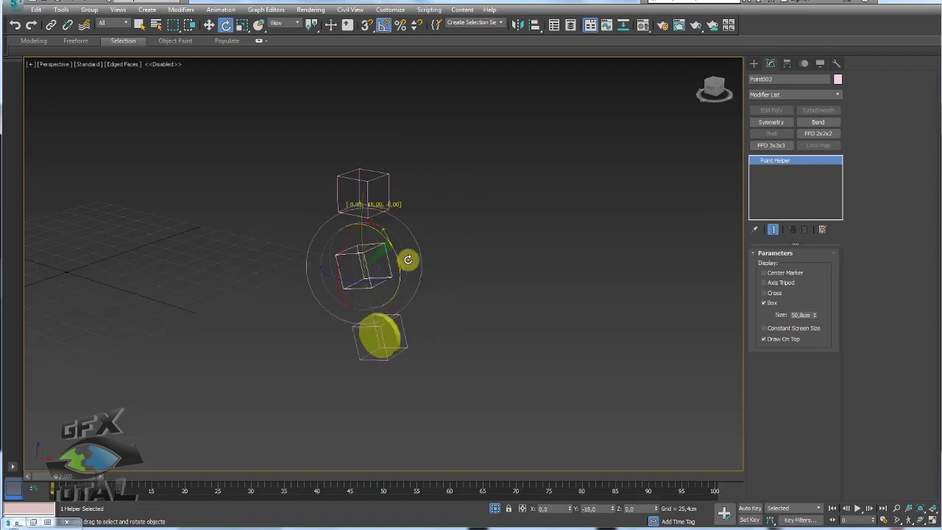
left_click(404, 334)
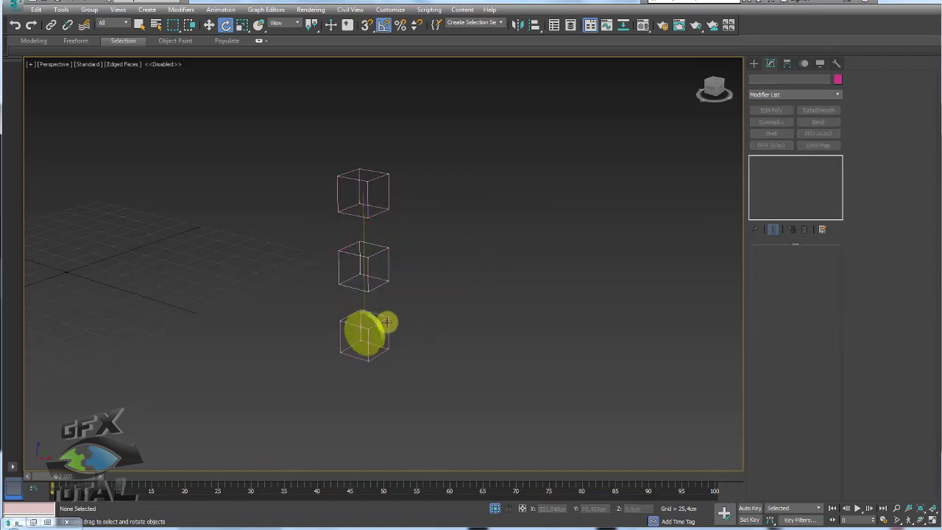
left_click(386, 322)
left_click_drag(402, 302, 452, 296)
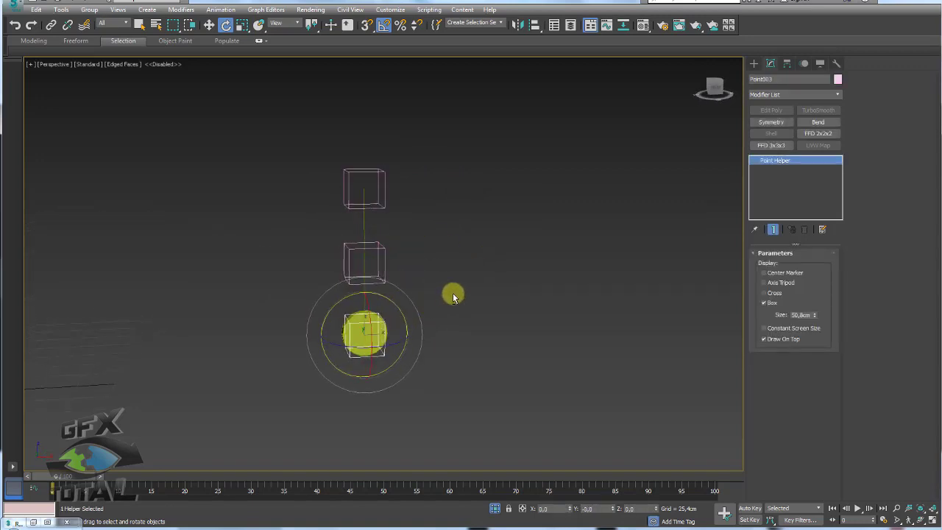
left_click(328, 232)
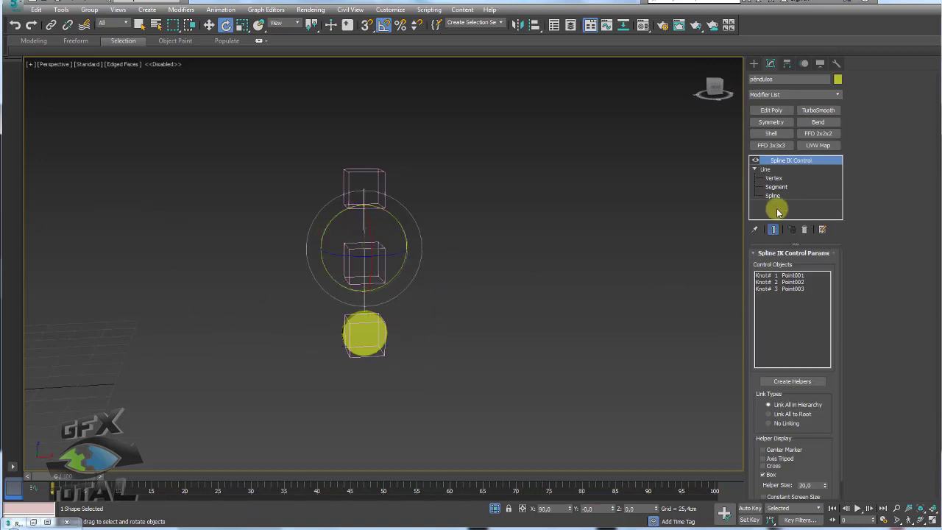
Enable the Line's rendering in the viewport so the string shows as a 2,54cm tube.
left_click(764, 169)
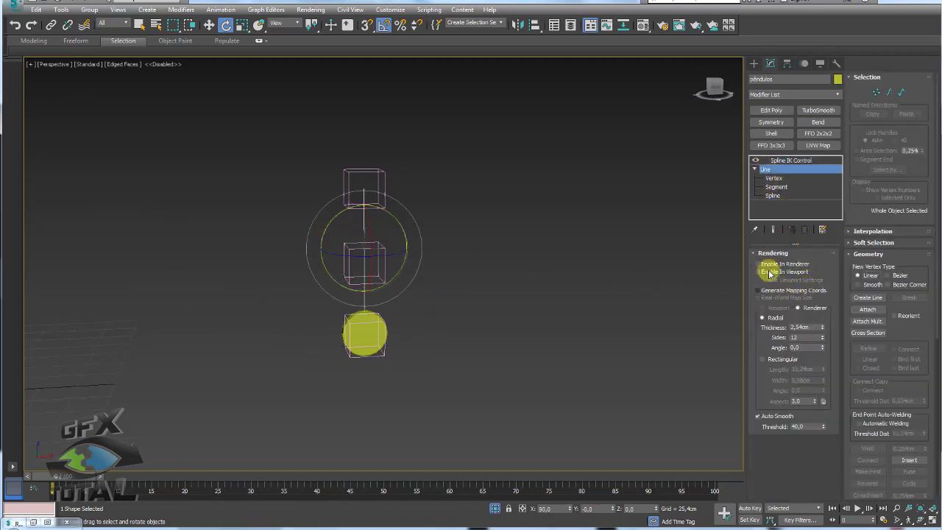
left_click(758, 271)
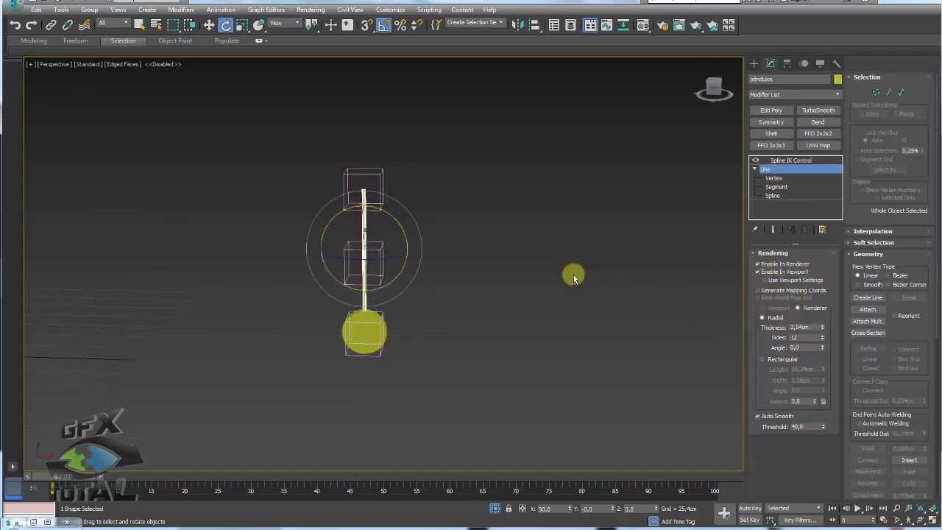
middle_click_drag(572, 273, 474, 209)
scroll(517, 317, "down", 3)
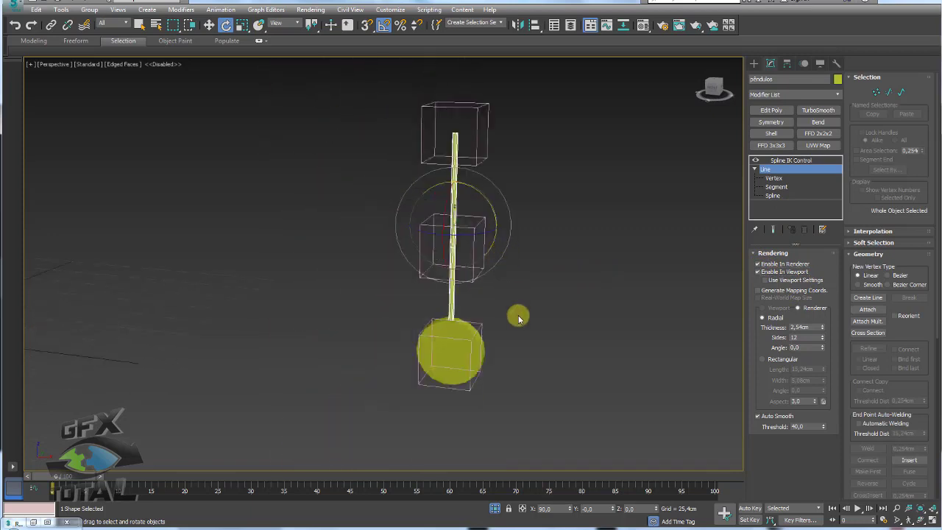
scroll(515, 192, "down", 2)
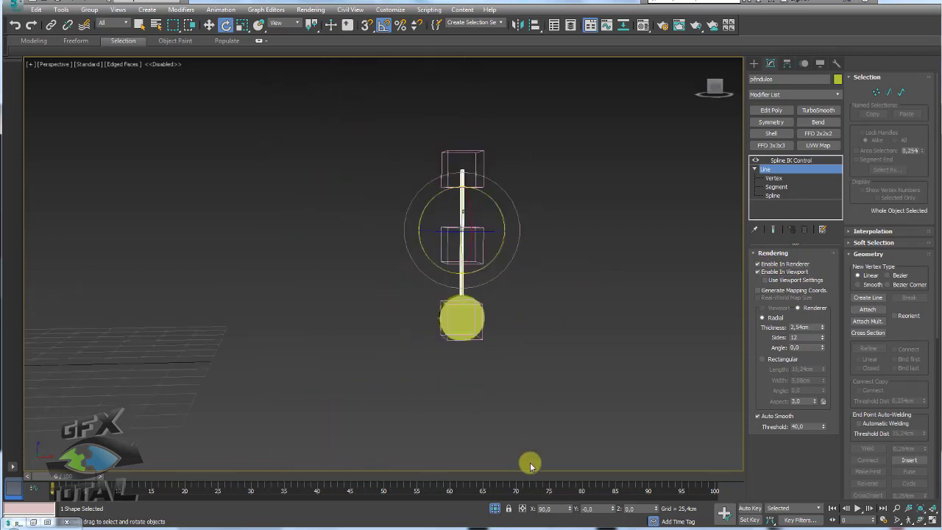
left_click_drag(71, 480, 55, 480)
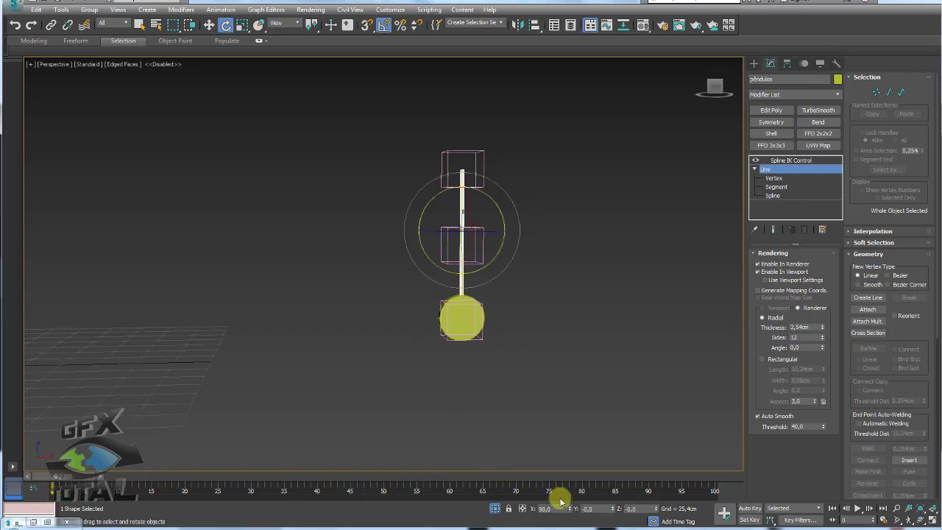
scroll(578, 319, "down", 3)
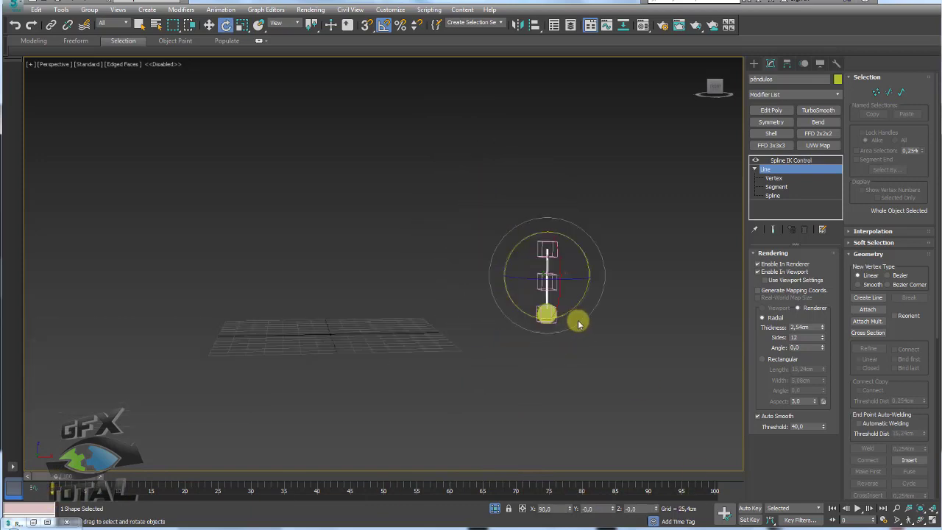
With Auto Key on, key Point001 swinging out 60 degrees, then to the opposite side, back by frame 60.
left_click(747, 508)
left_click(632, 209)
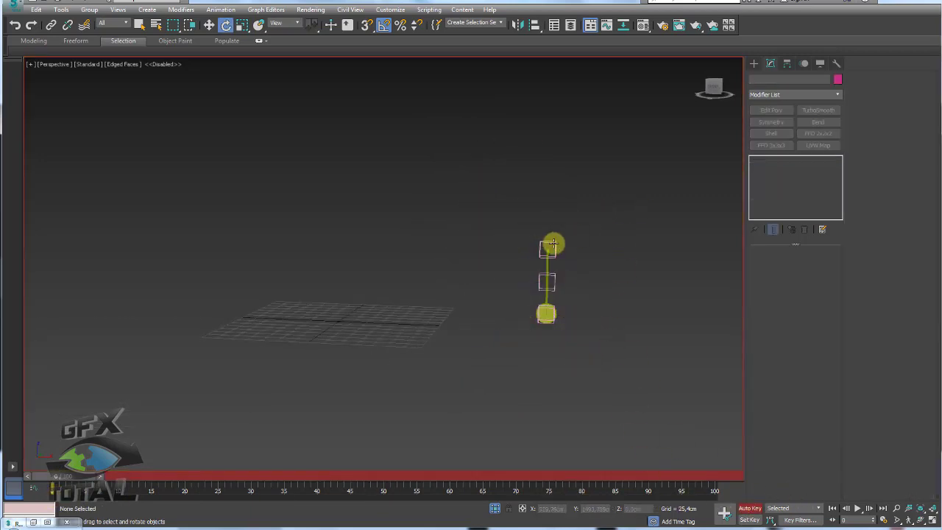
left_click(552, 243)
scroll(556, 237, "up", 3)
left_click_drag(564, 229, 581, 250)
middle_click_drag(581, 251, 519, 219)
mouse_move(76, 478)
left_mouse_down()
mouse_move(316, 486)
mouse_move(235, 484)
mouse_move(258, 486)
left_mouse_up()
key("e")
mouse_move(505, 243)
left_mouse_down()
mouse_move(507, 155)
mouse_move(486, 311)
left_mouse_up()
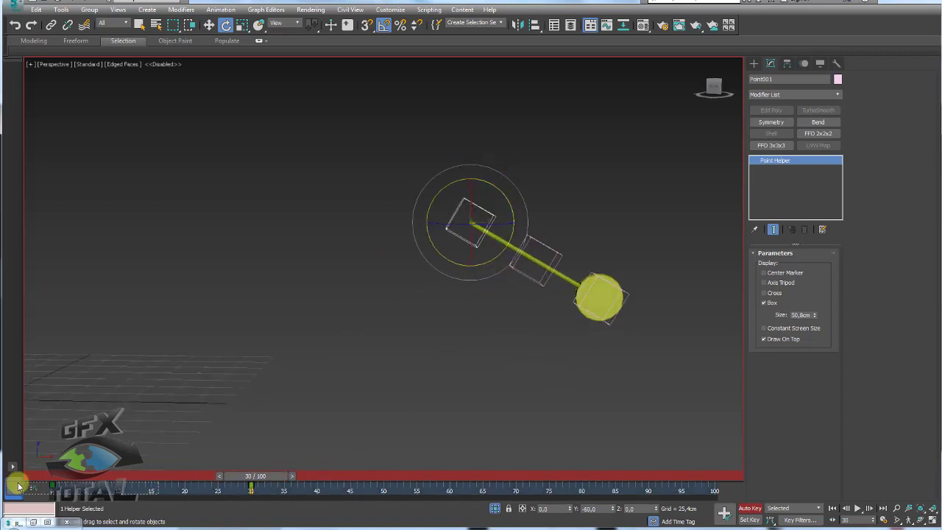
left_click_drag(52, 487, 447, 504)
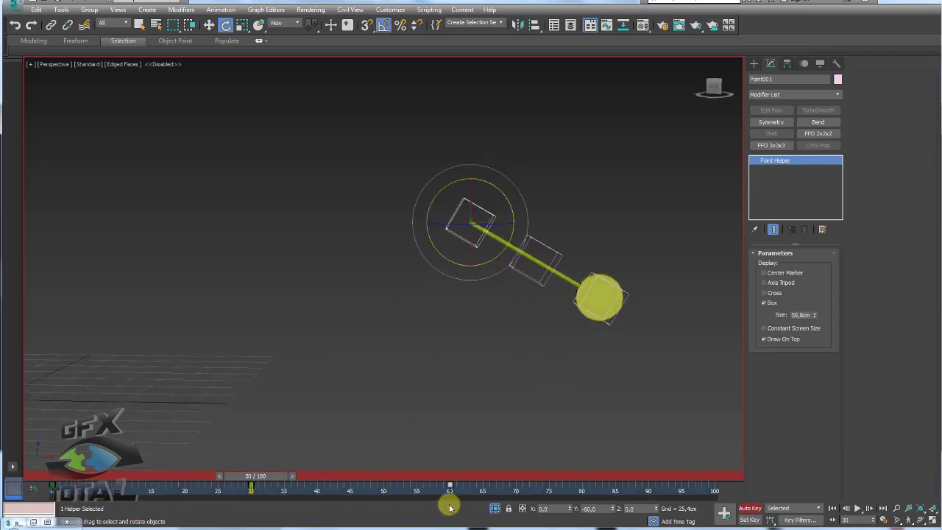
mouse_move(244, 477)
left_mouse_down()
mouse_move(59, 485)
mouse_move(483, 482)
mouse_move(55, 482)
left_mouse_up()
Key Point002 rotations bending the string at frame 0, straight at 15, and bent the other way at 30.
key("e")
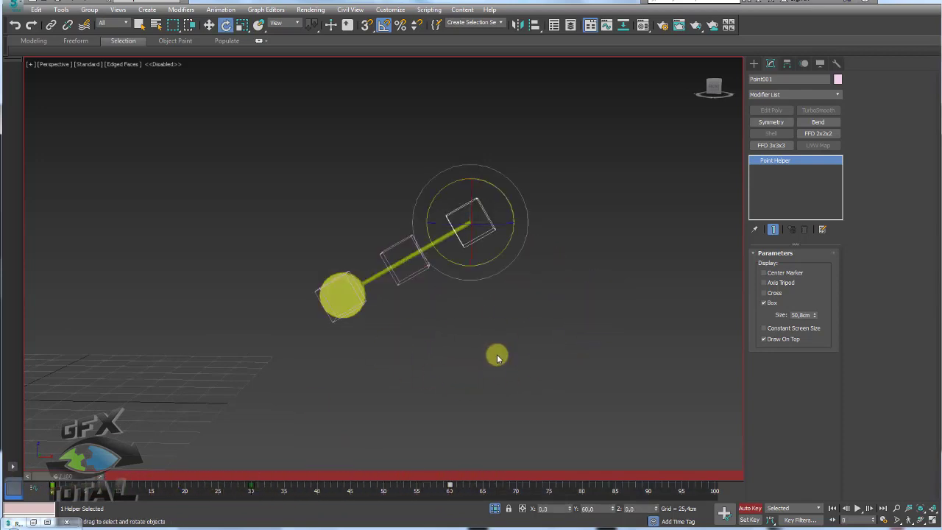
left_click(403, 273)
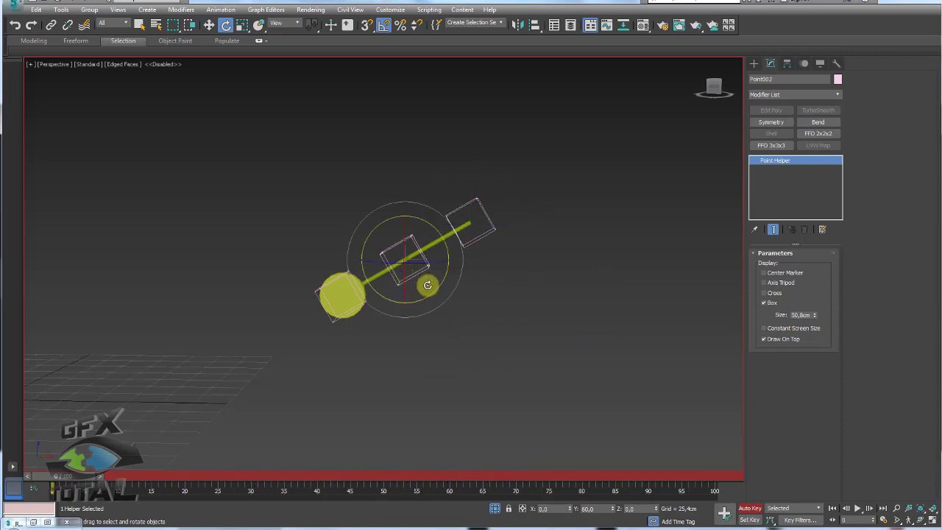
left_click_drag(431, 223, 439, 240)
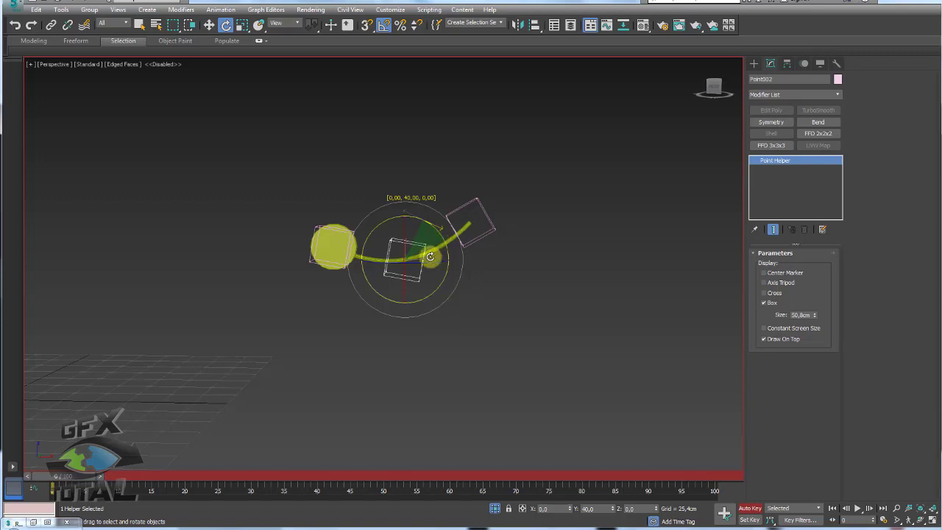
mouse_move(56, 476)
left_mouse_down()
mouse_move(227, 473)
mouse_move(175, 476)
left_mouse_up()
key("e")
left_click_drag(500, 269, 478, 262)
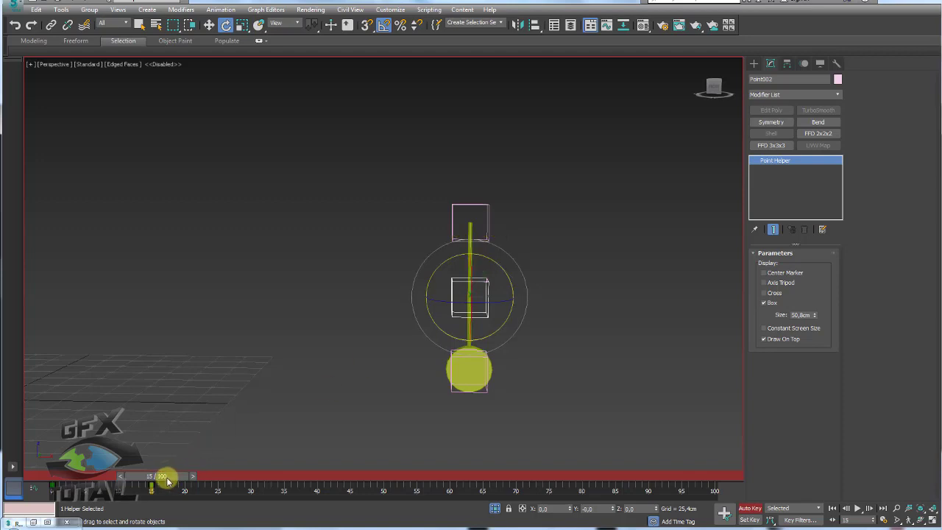
left_click_drag(168, 479, 263, 479)
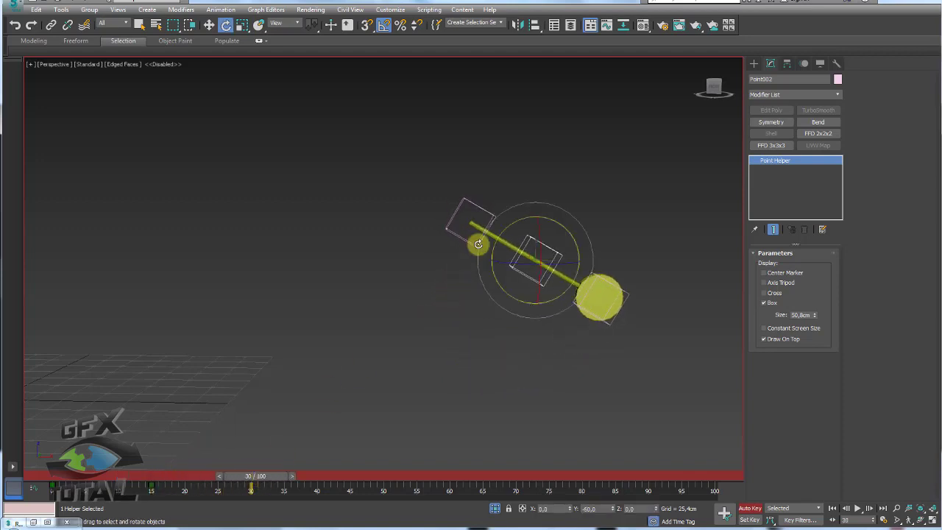
left_click_drag(501, 234, 486, 281)
Copy Point002's starting bend key to frame 60 and preview the bending animation.
left_click_drag(305, 475, 74, 477)
left_click_drag(186, 491, 148, 509)
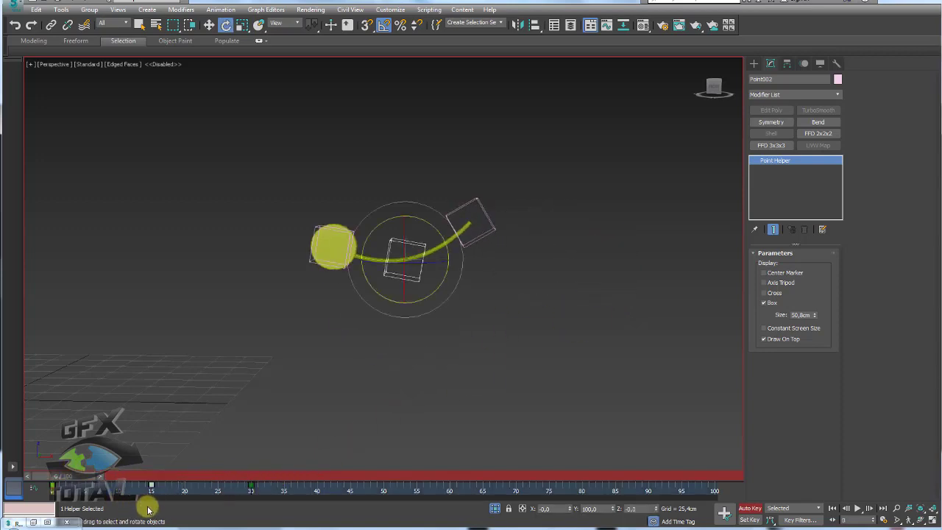
mouse_move(84, 476)
left_mouse_down()
mouse_move(248, 478)
mouse_move(53, 479)
mouse_move(251, 478)
left_mouse_up()
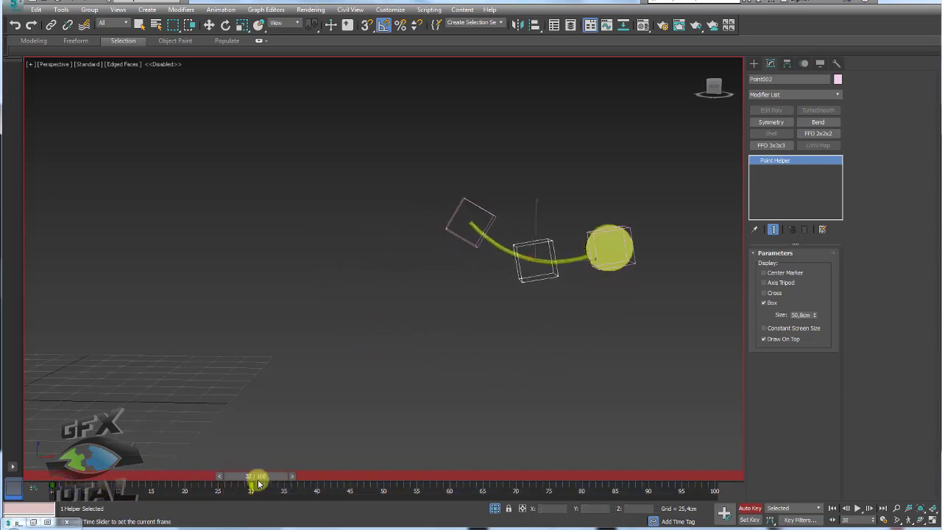
key("e")
left_click_drag(53, 487, 441, 496)
mouse_move(270, 477)
left_mouse_down()
mouse_move(448, 479)
mouse_move(52, 482)
left_mouse_up()
Set the animation End Time to 60 in Time Configuration.
key("e")
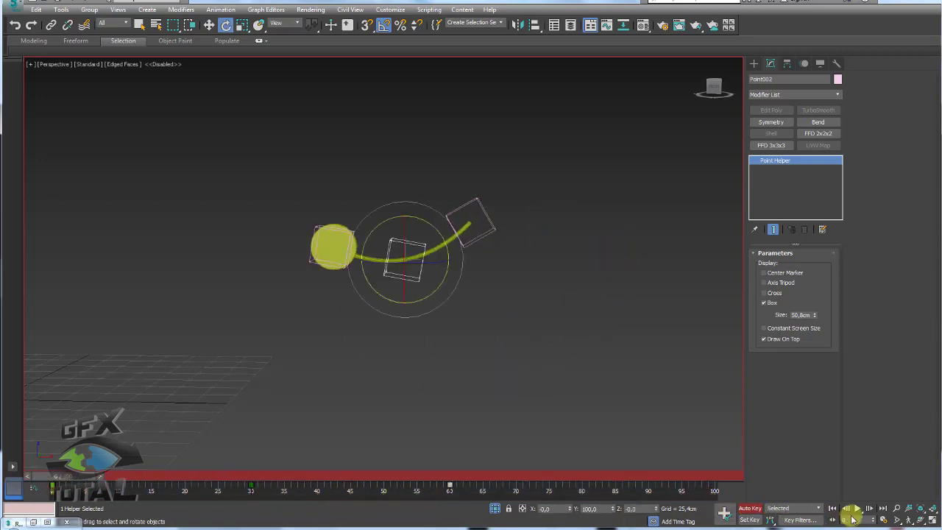
left_click(885, 520)
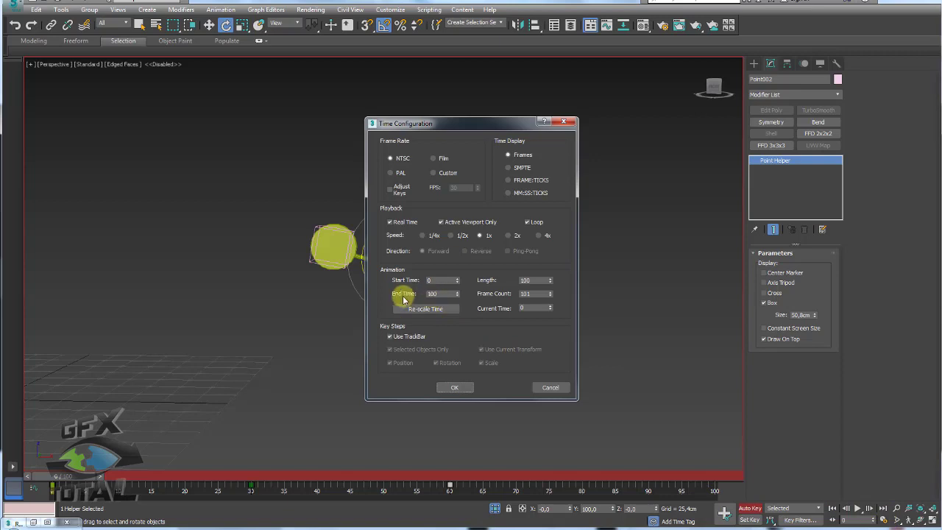
type("60")
left_click(452, 386)
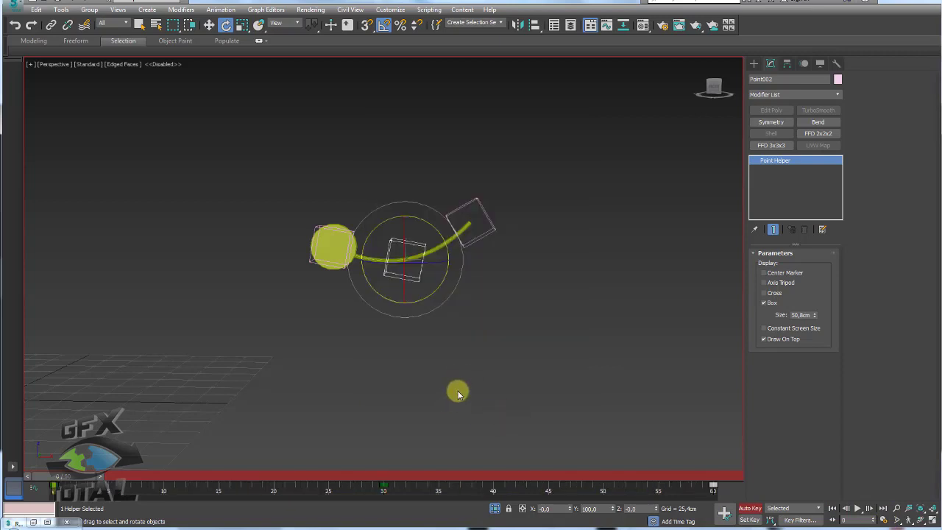
Play the 60-frame pendulum swing, then stop playback.
left_click(462, 396)
middle_click_drag(471, 401, 430, 380)
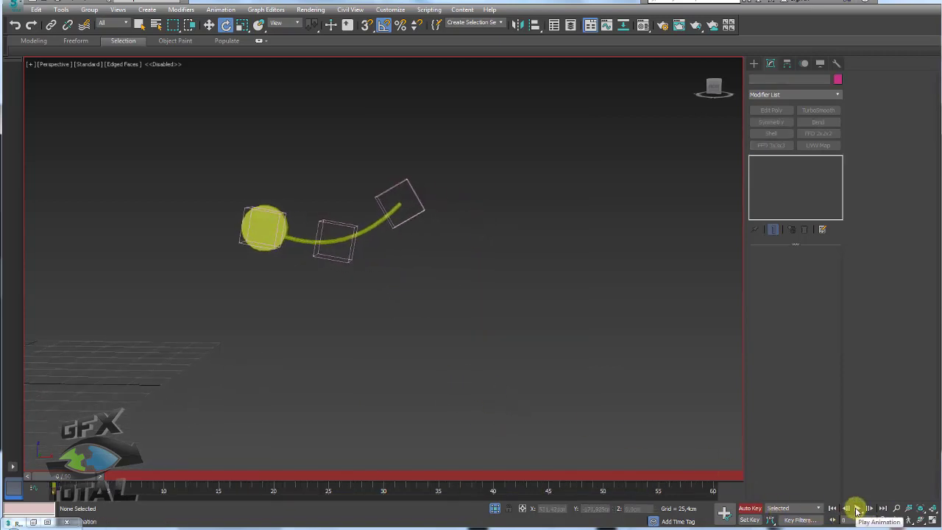
left_click(857, 510)
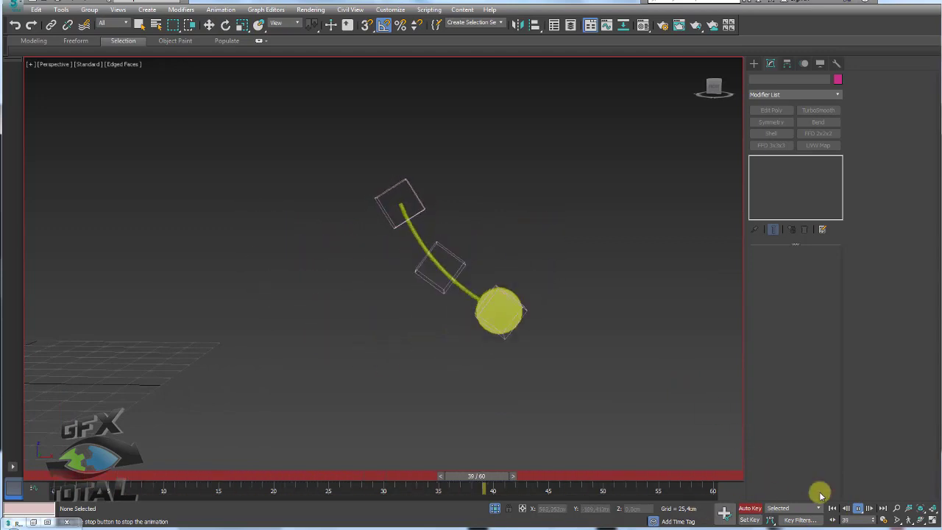
left_click(857, 507)
At the first frame, move the ball-end point helper up and to the left.
key("e")
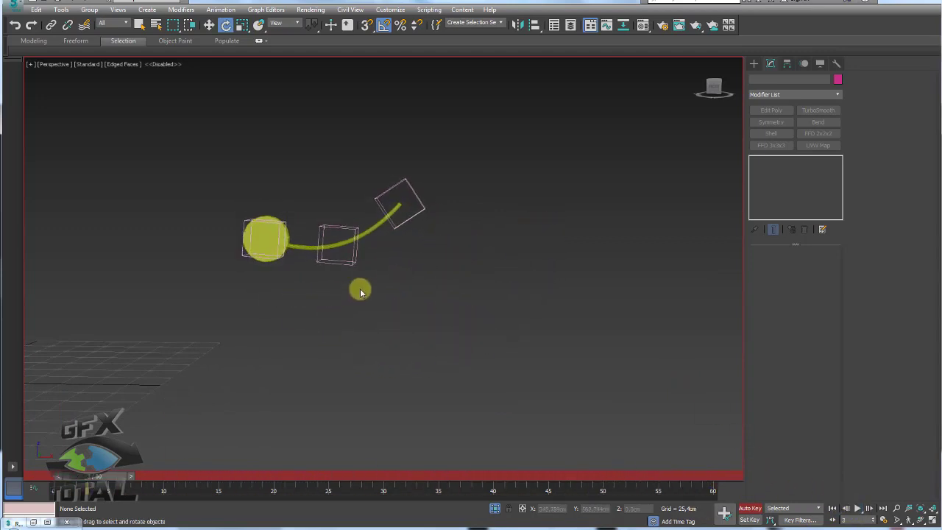
left_click(345, 264)
left_click_drag(109, 480, 135, 478)
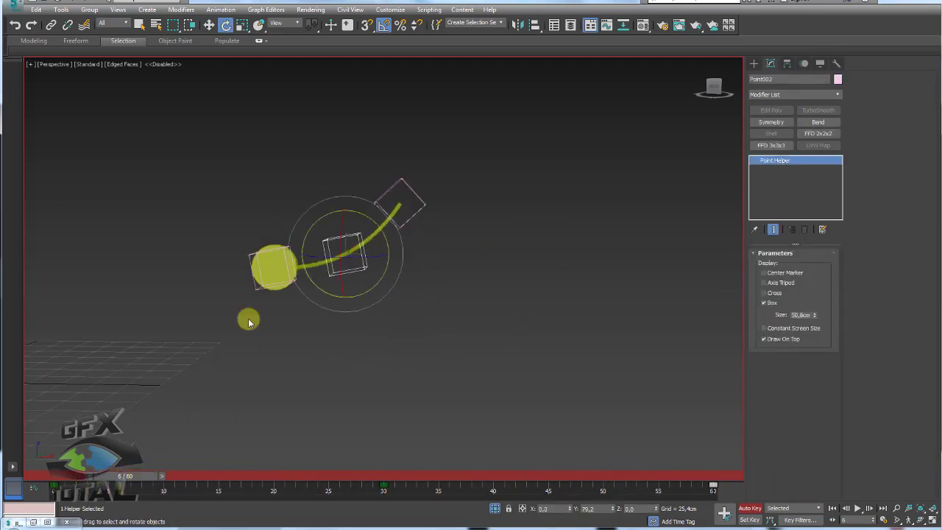
left_click(253, 290)
left_click_drag(135, 478, 58, 482)
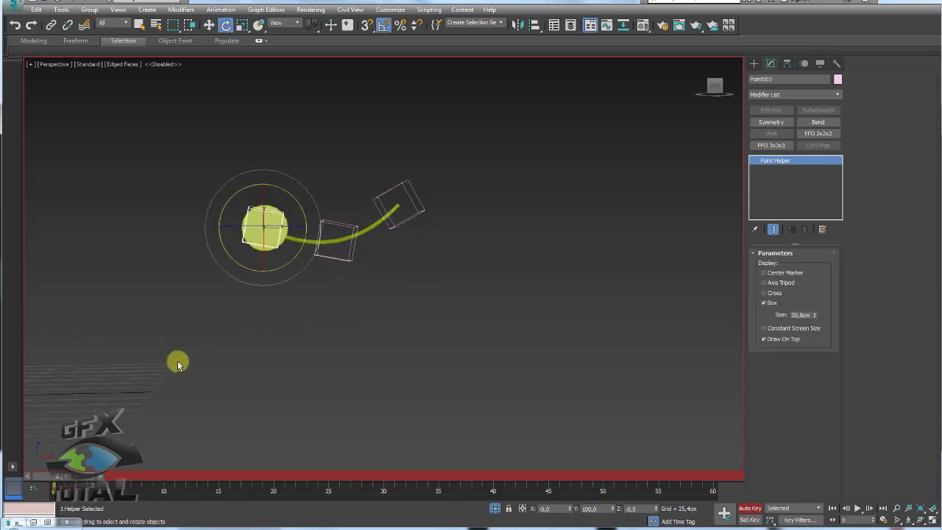
key("w")
left_click_drag(284, 209, 255, 178)
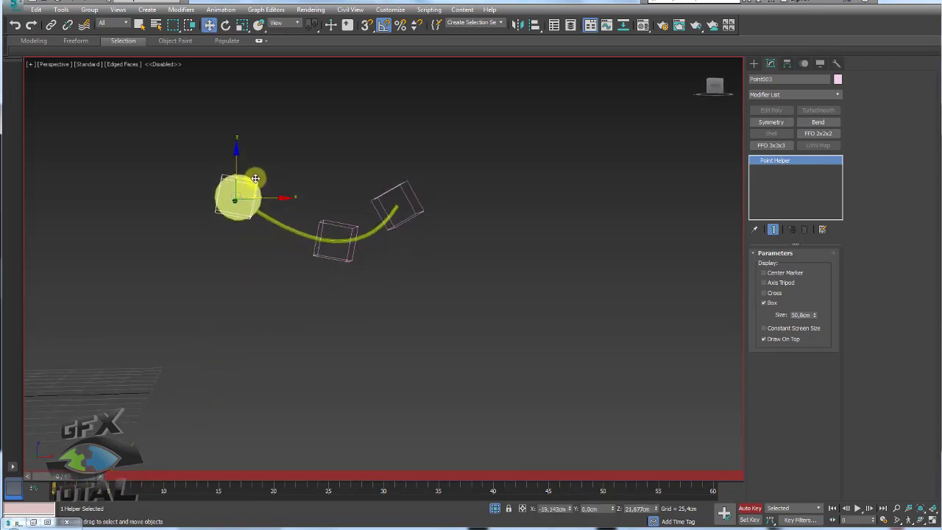
At a later frame, lift the ball-end helper upward and scrub to the last frame and back.
left_click_drag(69, 480, 384, 479)
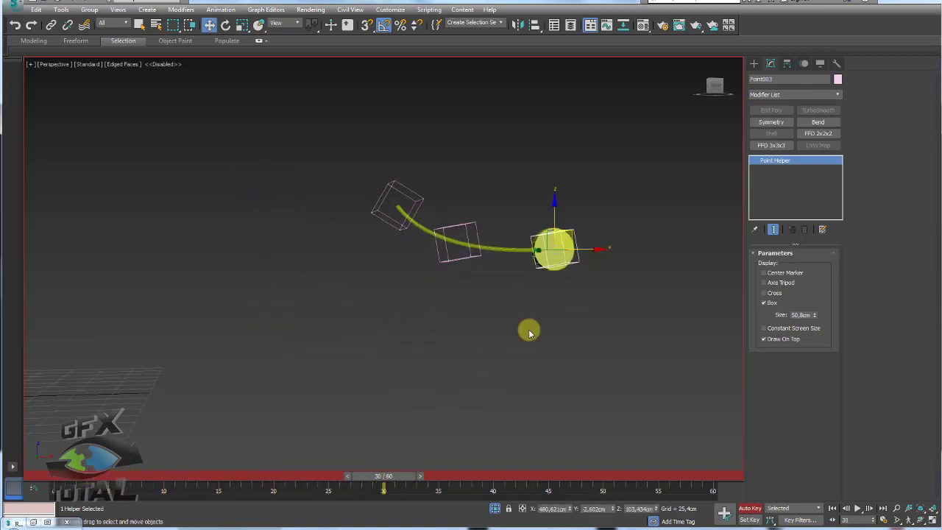
left_click_drag(570, 231, 570, 169)
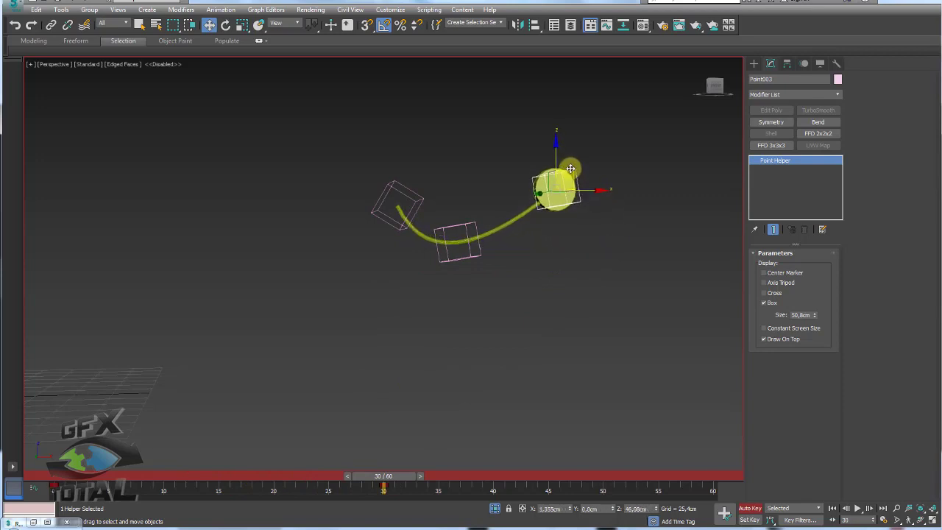
key("e")
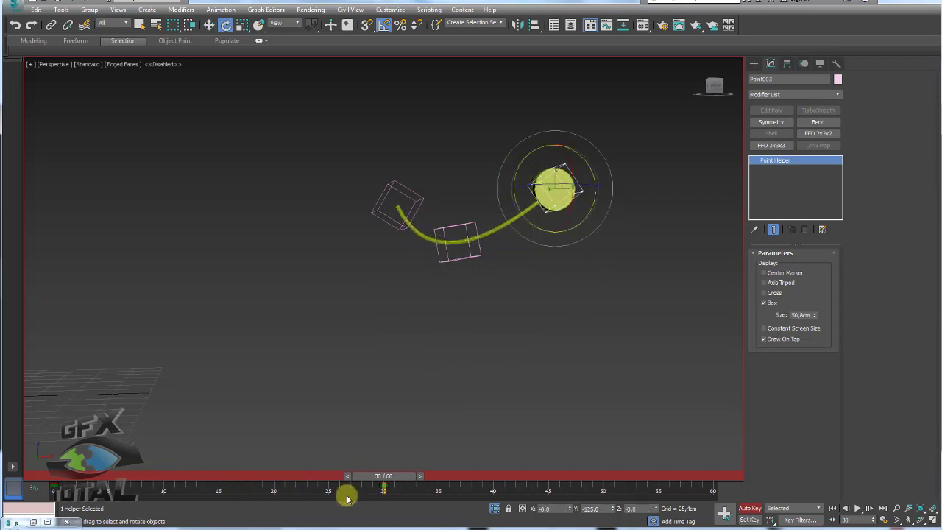
left_click_drag(380, 477, 689, 477)
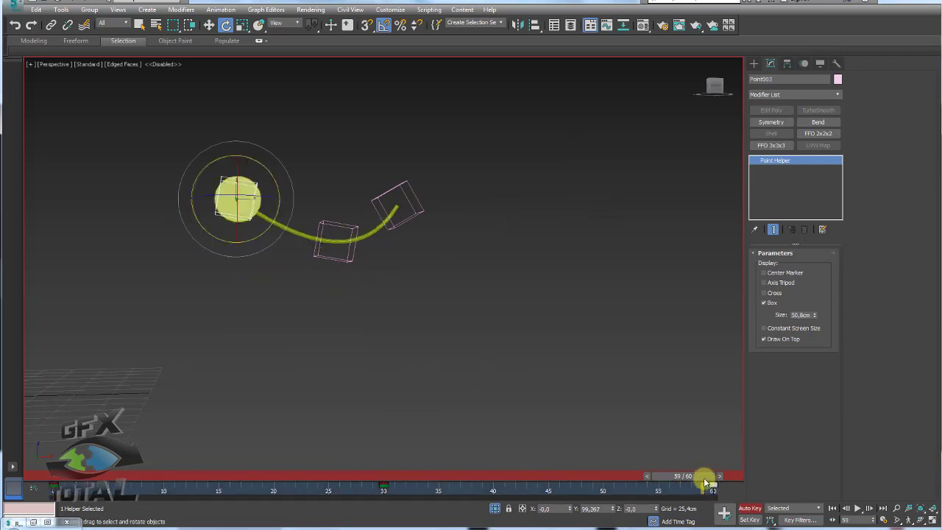
mouse_move(708, 479)
left_mouse_down()
mouse_move(168, 478)
mouse_move(723, 485)
mouse_move(126, 471)
mouse_move(400, 475)
left_mouse_up()
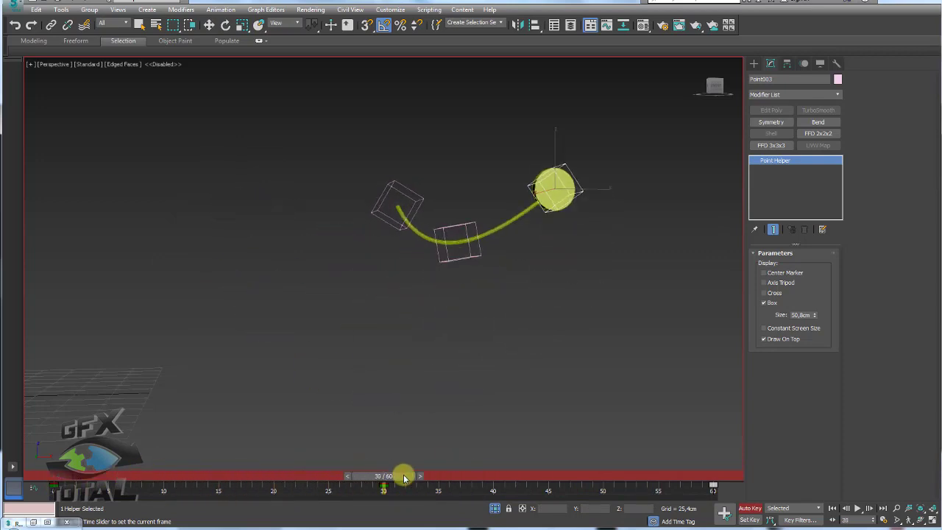
Move the end point helper right to bend the rig, then scrub through the animation.
key("e")
left_click(444, 259)
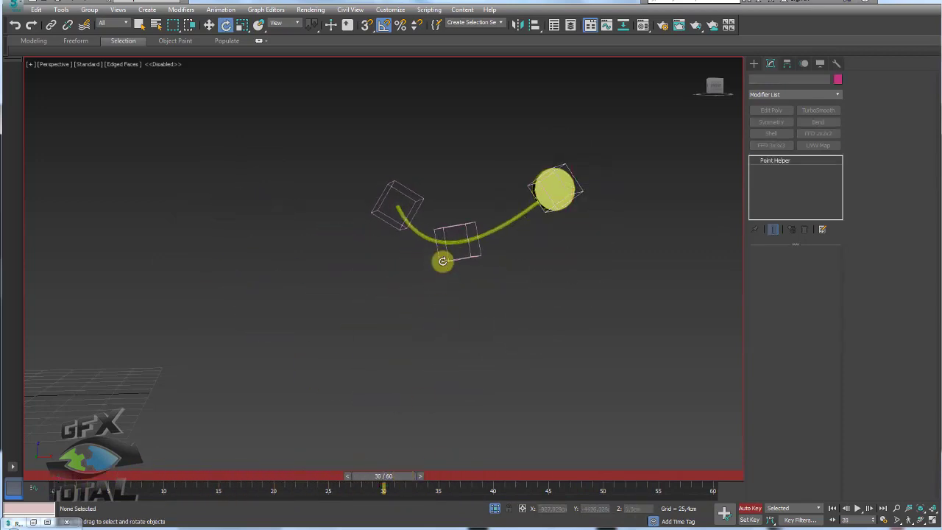
key("w")
mouse_move(442, 261)
left_mouse_down()
mouse_move(477, 228)
mouse_move(511, 229)
left_mouse_up()
mouse_move(390, 486)
left_mouse_down()
mouse_move(214, 462)
mouse_move(94, 464)
mouse_move(711, 459)
mouse_move(176, 468)
mouse_move(502, 470)
mouse_move(94, 465)
left_mouse_up()
key("w")
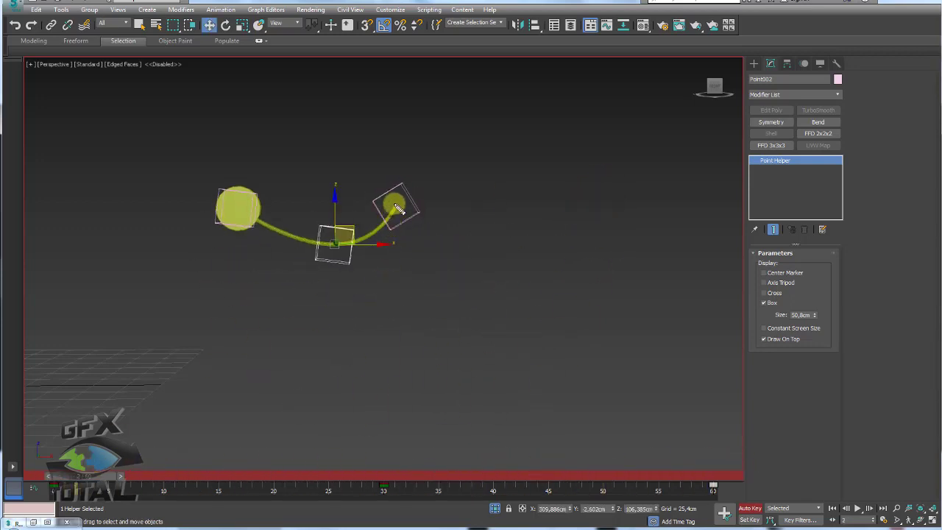
mouse_move(390, 211)
left_mouse_down()
mouse_move(311, 244)
mouse_move(256, 215)
left_mouse_up()
middle_click_drag(505, 385, 438, 381)
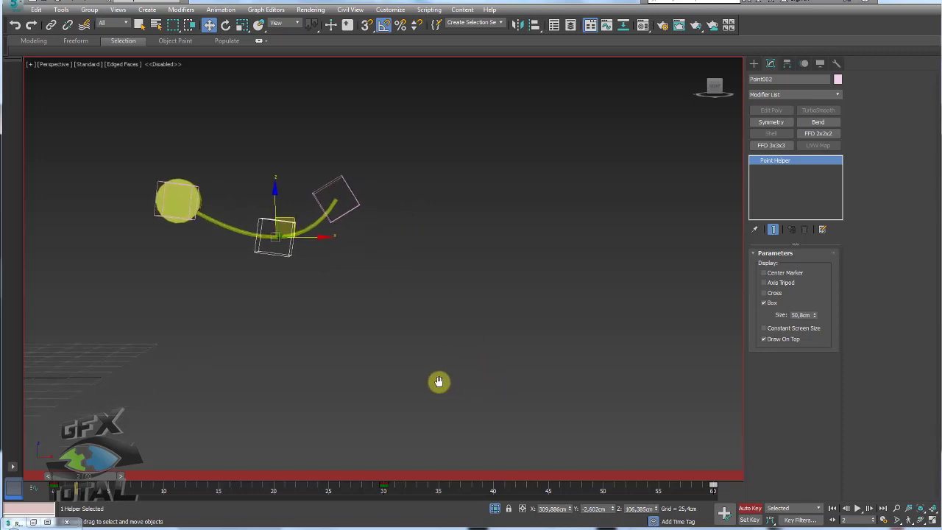
Turn off Auto Key and box-select the three stacked pendulum pieces.
left_click(761, 511)
scroll(531, 384, "down", 3)
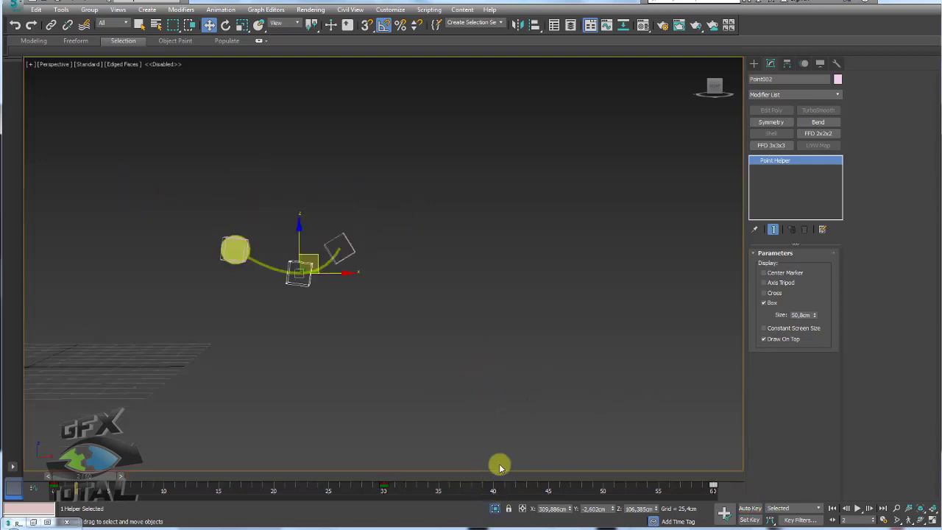
left_click_drag(442, 412, 372, 196)
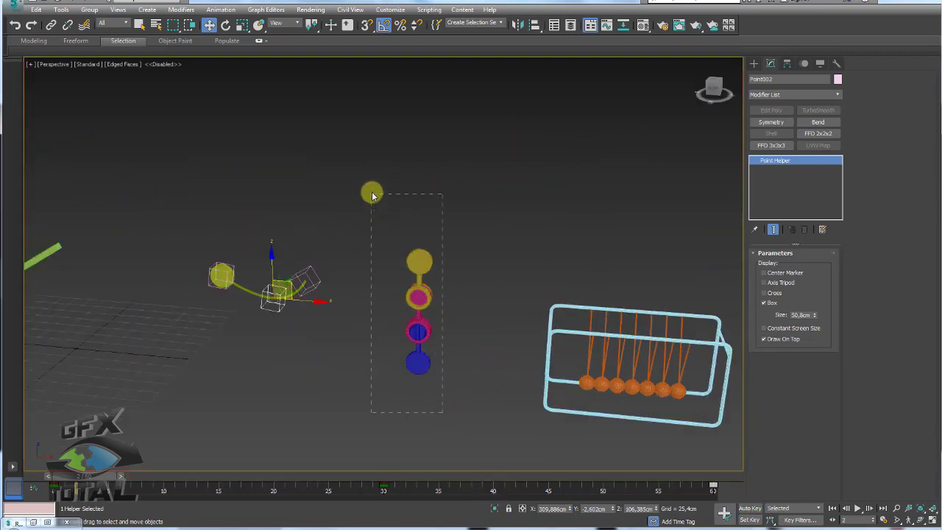
middle_click_drag(372, 195, 412, 176, "alt")
scroll(419, 169, "up", 5)
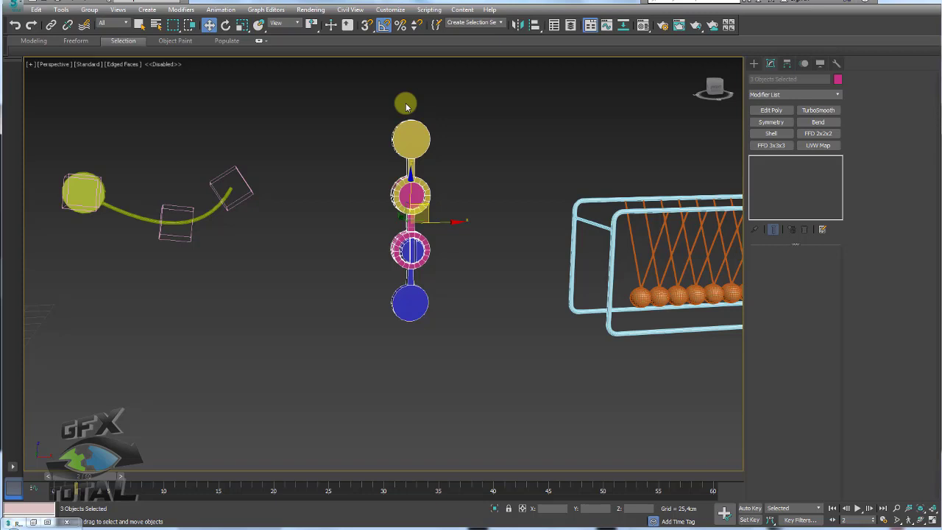
Isolate the pendulum stack and Shift-clone the blue pendulum to the right as pêndulos001.
left_click(494, 508)
mouse_move(437, 349)
middle_mouse_down()
mouse_move(445, 275)
mouse_move(379, 309)
middle_mouse_up()
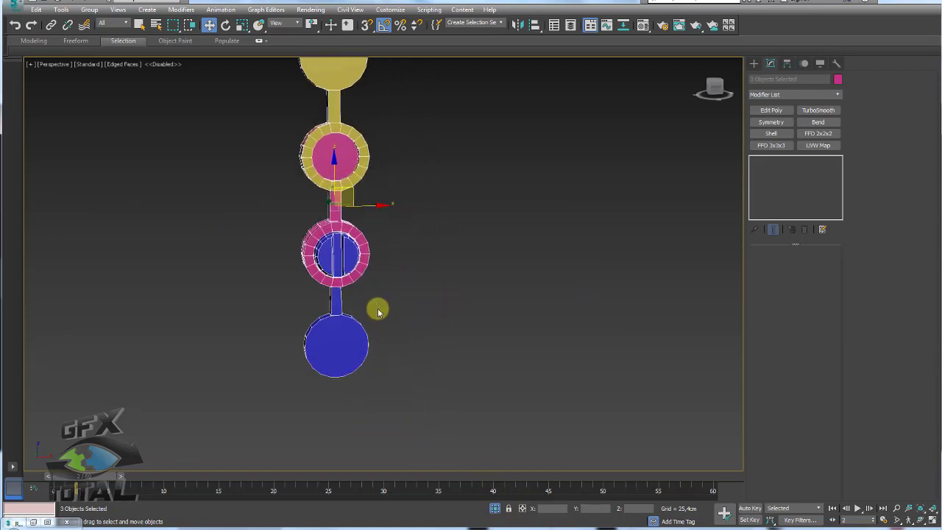
scroll(389, 306, "down", 2)
left_click(340, 327)
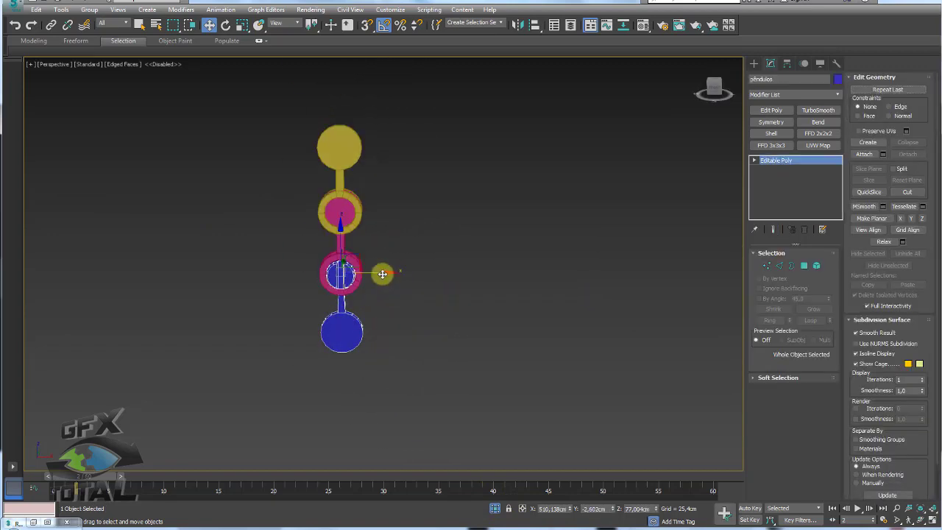
left_click_drag(382, 272, 511, 275, "shift")
left_click(485, 309)
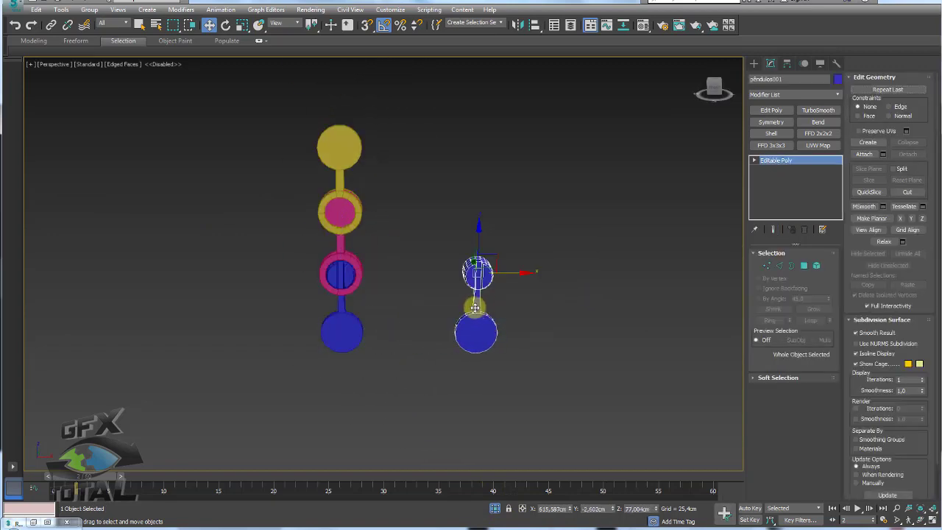
Zoom in on the copy and open Animation > MassFX > Constraints.
middle_click_drag(486, 309, 497, 300, "alt")
scroll(496, 300, "up", 3)
scroll(479, 295, "up", 2)
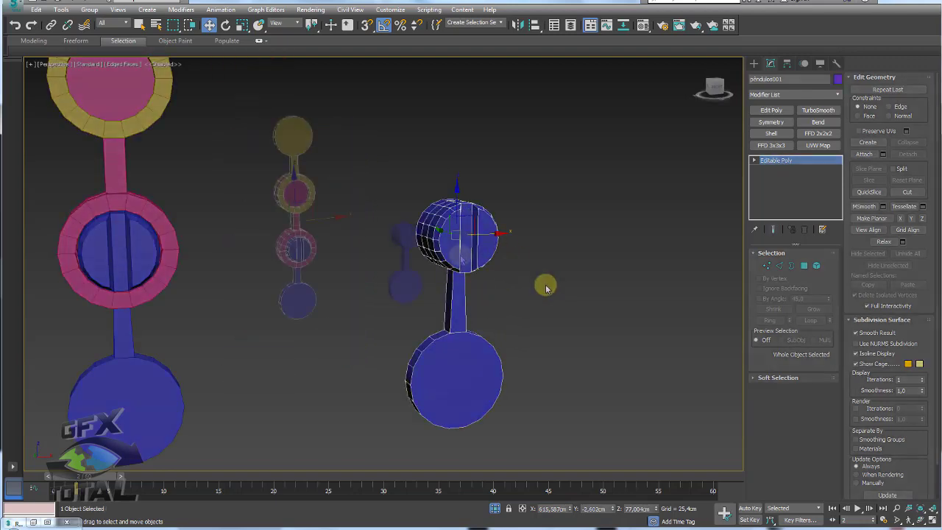
scroll(416, 254, "up", 3)
scroll(415, 264, "up", 2)
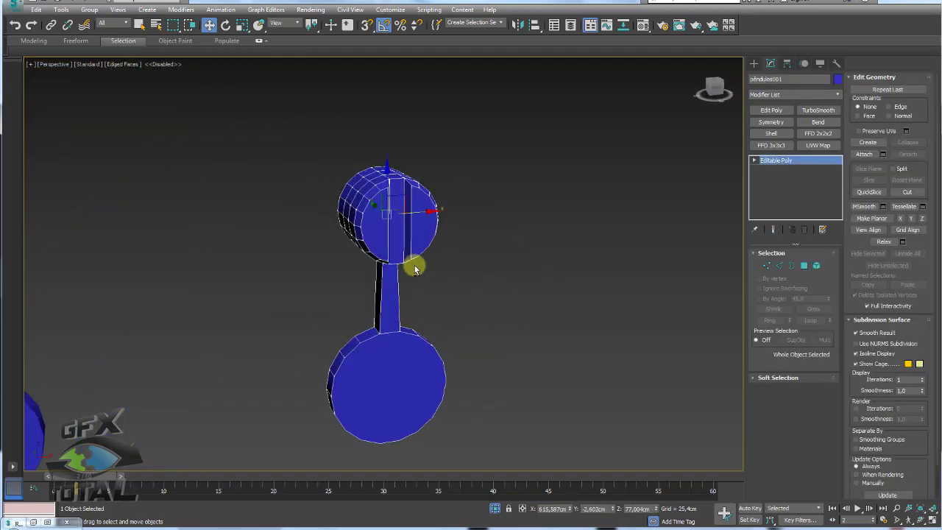
scroll(434, 243, "up", 2)
left_click(219, 9)
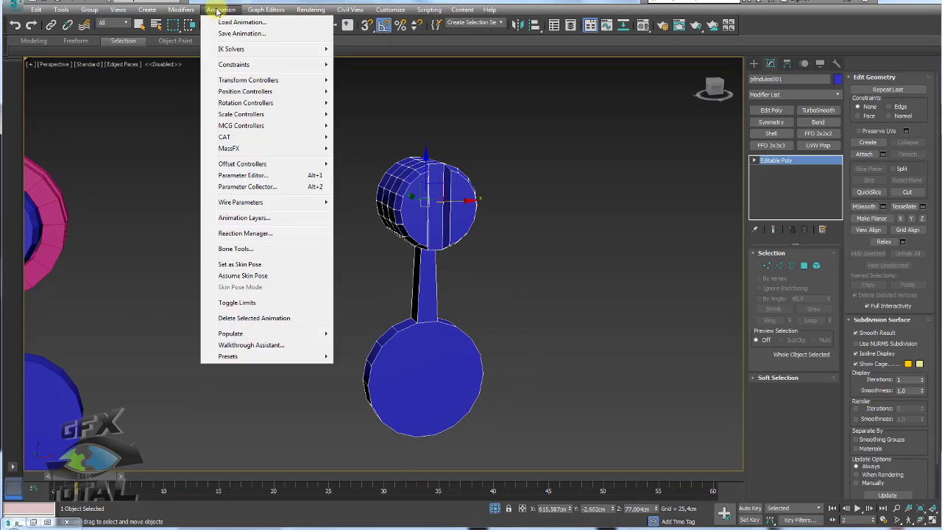
mouse_move(228, 148)
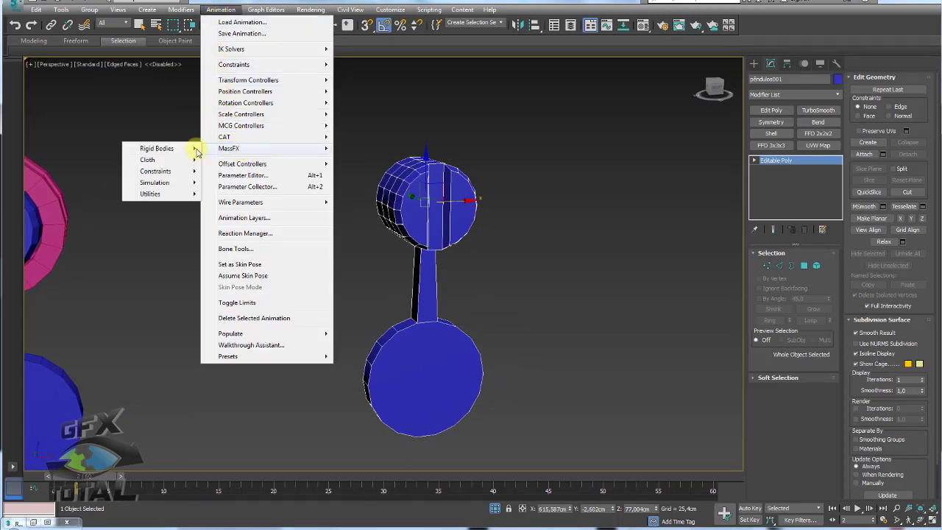
mouse_move(155, 171)
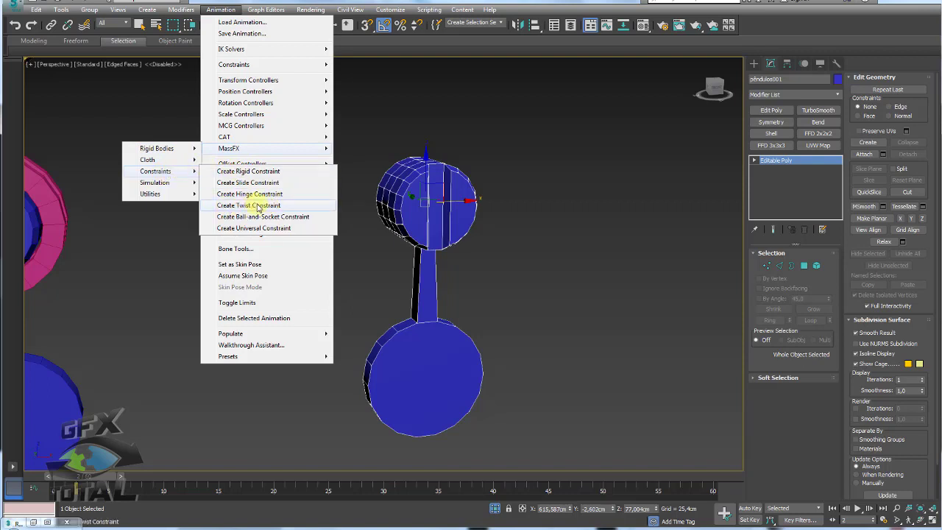
Add a twist constraint to pêndulos001, making it a MassFX Rigid Body.
left_click(257, 205)
left_click_drag(479, 244, 536, 105)
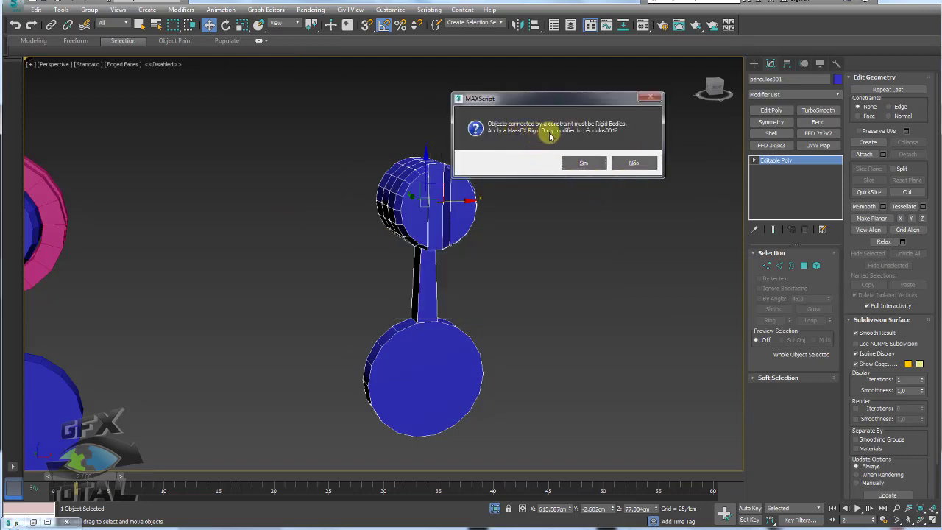
left_click(584, 163)
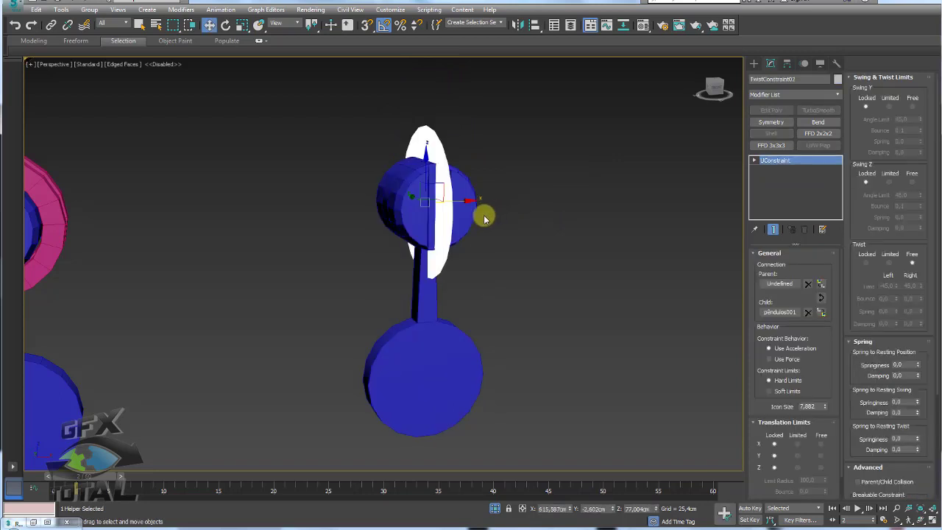
Turn the twist constraint 90° and swing the pendulum up 100° on Y to horizontal.
left_click(484, 214)
left_click_drag(420, 213, 467, 201)
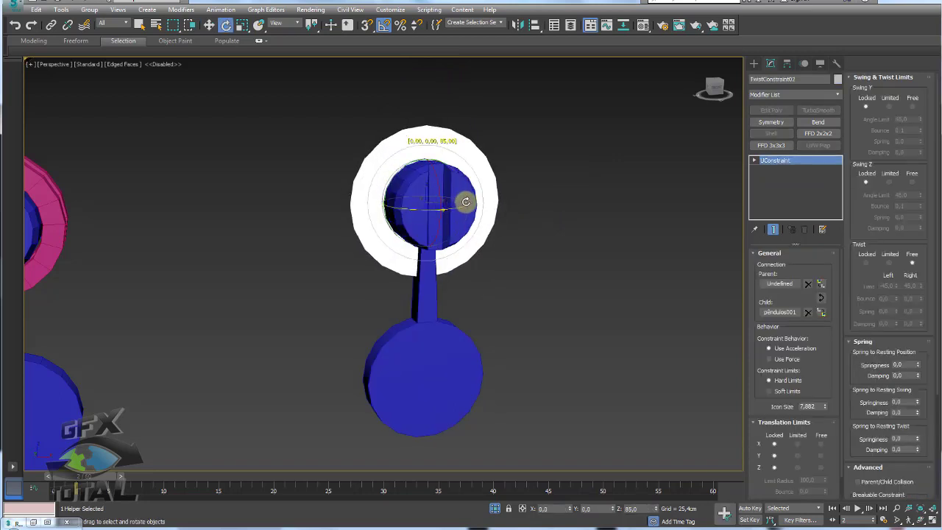
mouse_move(463, 203)
middle_mouse_down("alt")
mouse_move(559, 252)
mouse_move(492, 303)
middle_mouse_up("alt")
left_click(492, 302)
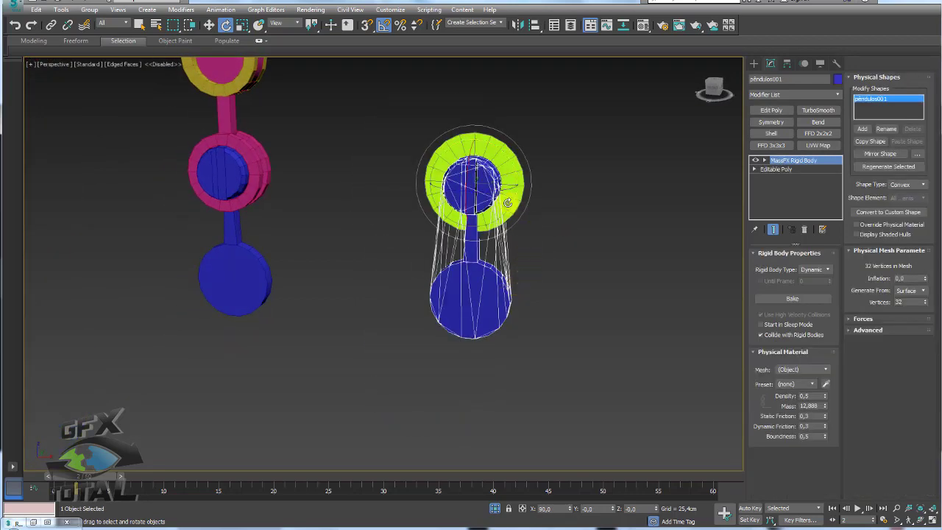
mouse_move(503, 156)
left_mouse_down()
mouse_move(526, 172)
mouse_move(529, 196)
left_mouse_up()
mouse_move(528, 196)
middle_mouse_down("alt")
mouse_move(525, 275)
mouse_move(540, 176)
mouse_move(498, 255)
middle_mouse_up("alt")
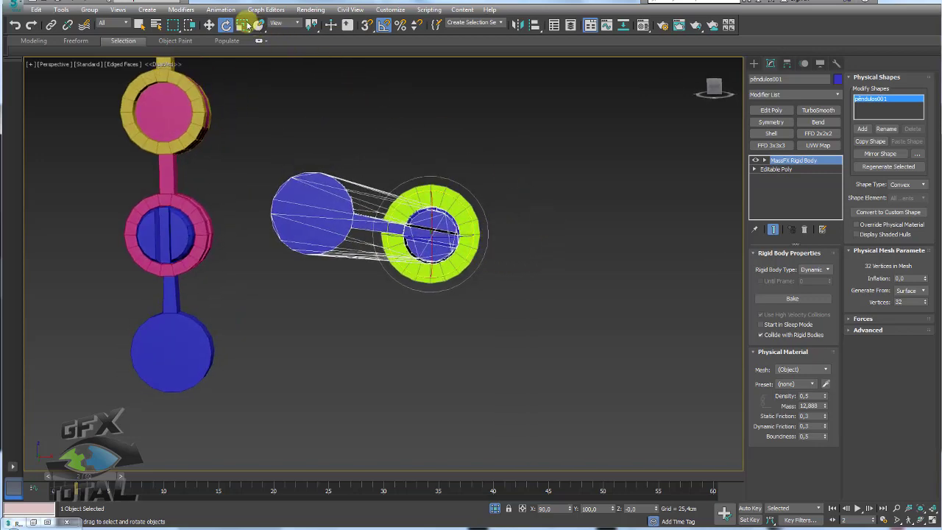
left_click(221, 10)
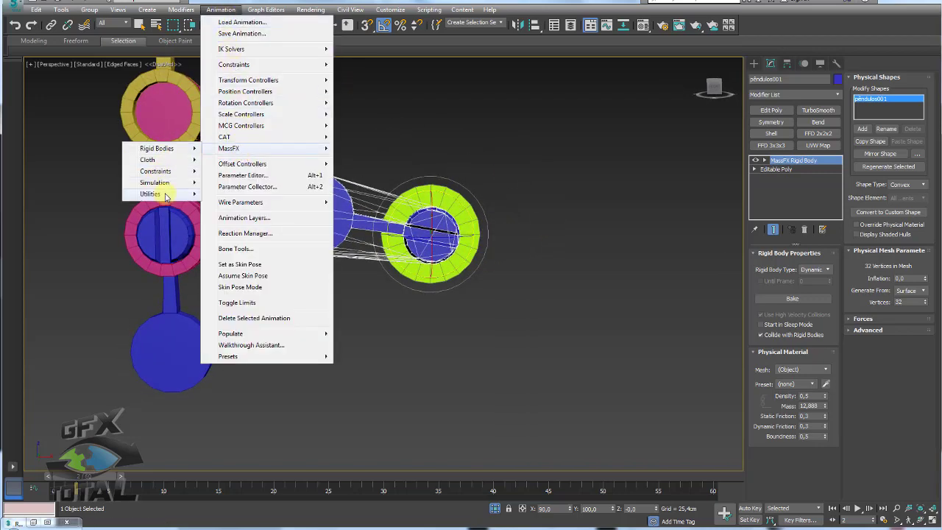
mouse_move(155, 193)
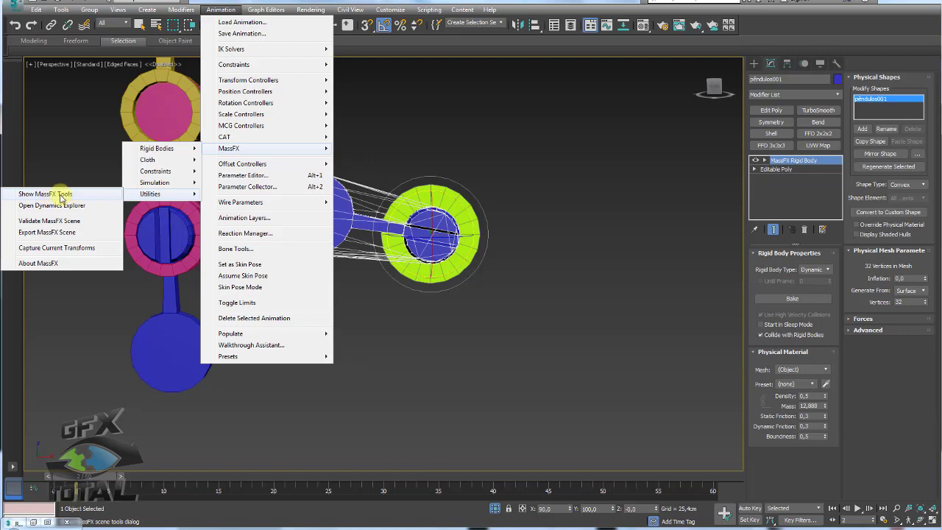
Open MassFX Tools and start the simulation so pêndulos001 swings down from horizontal.
left_click(61, 194)
middle_click_drag(165, 205, 265, 210)
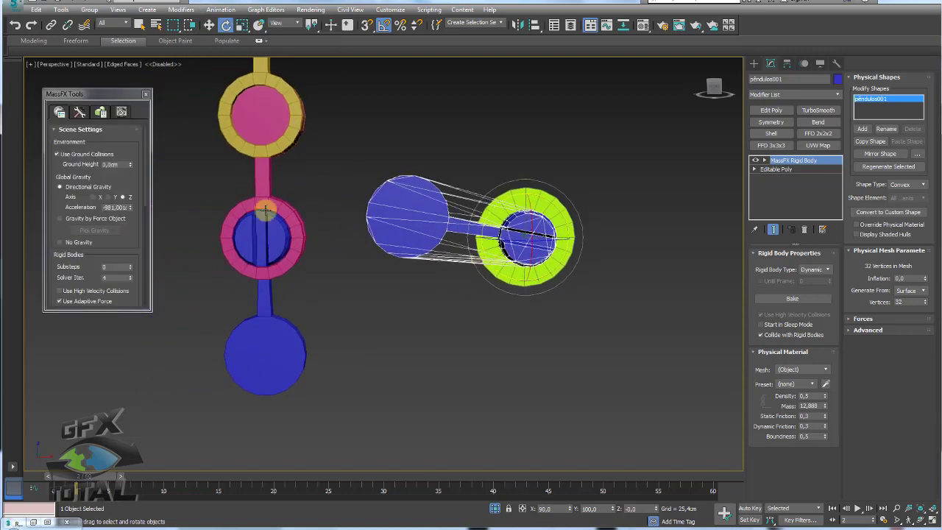
left_click(78, 113)
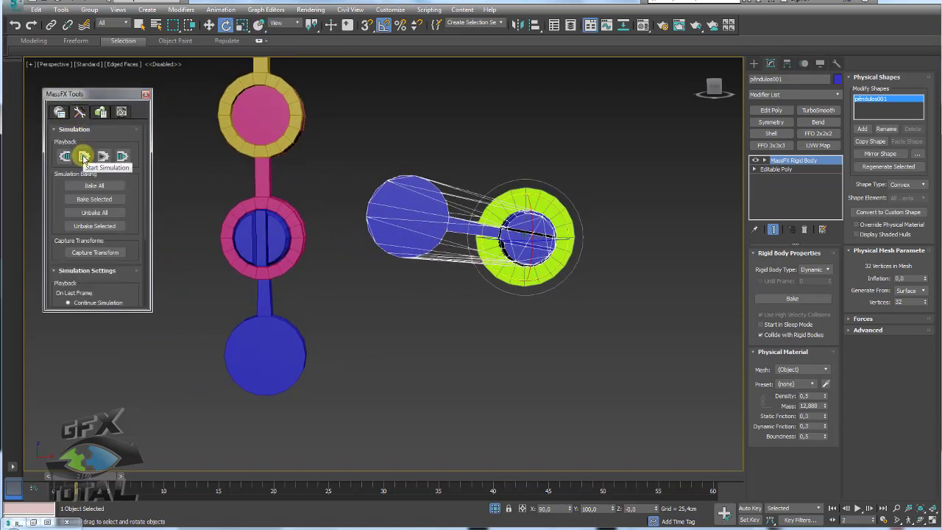
left_click(84, 158)
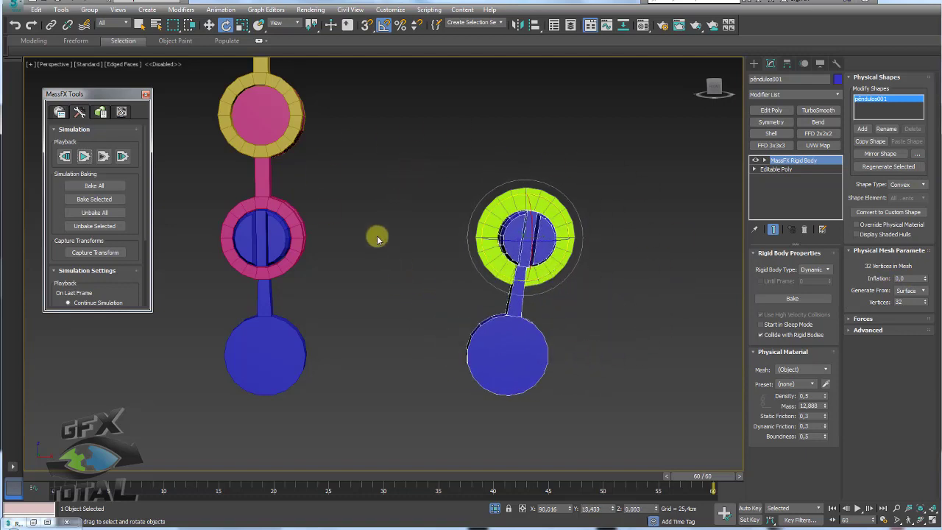
Reset the simulation, select the twist constraint and rerun the swing test.
left_click(64, 155)
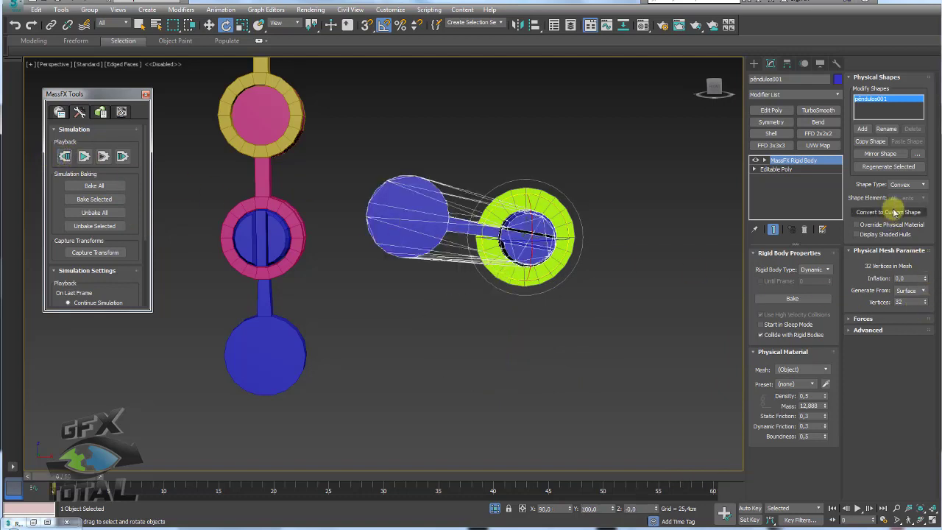
left_click(574, 216)
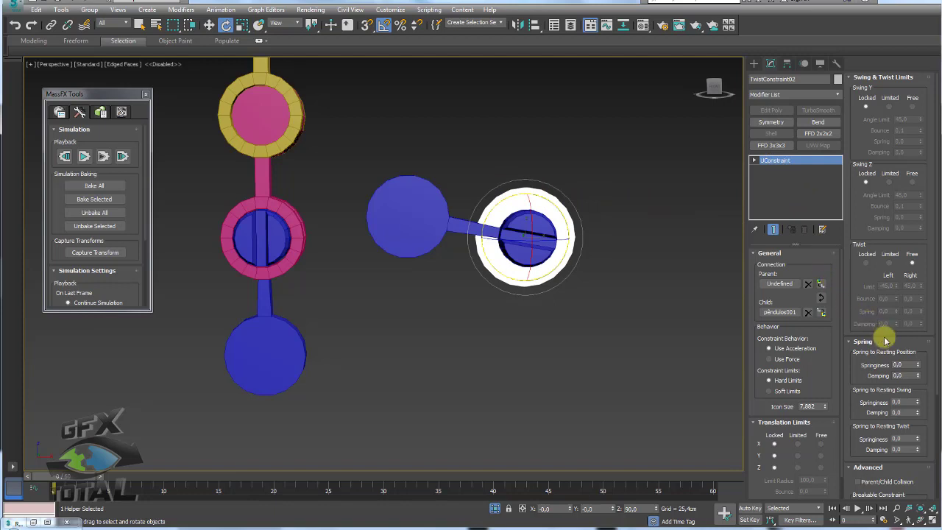
mouse_move(849, 339)
left_mouse_down()
mouse_move(849, 271)
mouse_move(862, 225)
left_mouse_up()
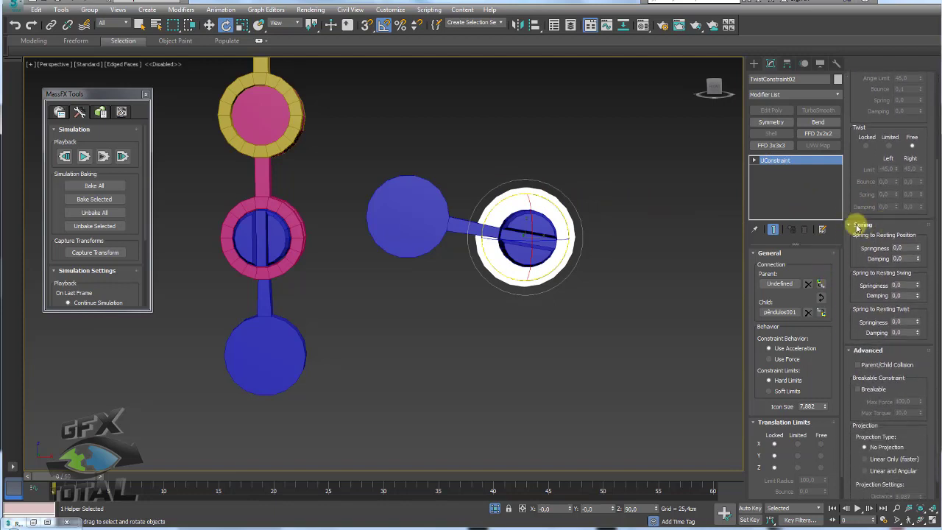
left_click_drag(853, 269, 854, 235)
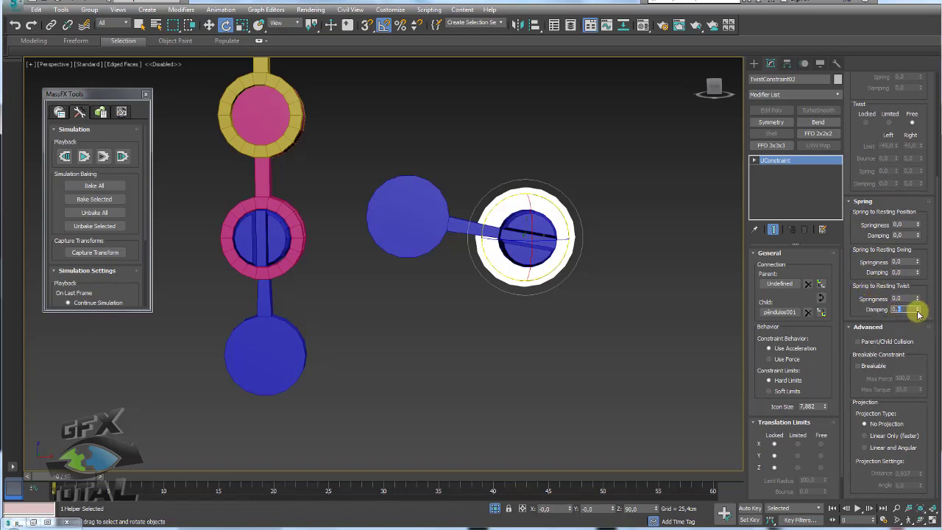
middle_click_drag(586, 256, 541, 264)
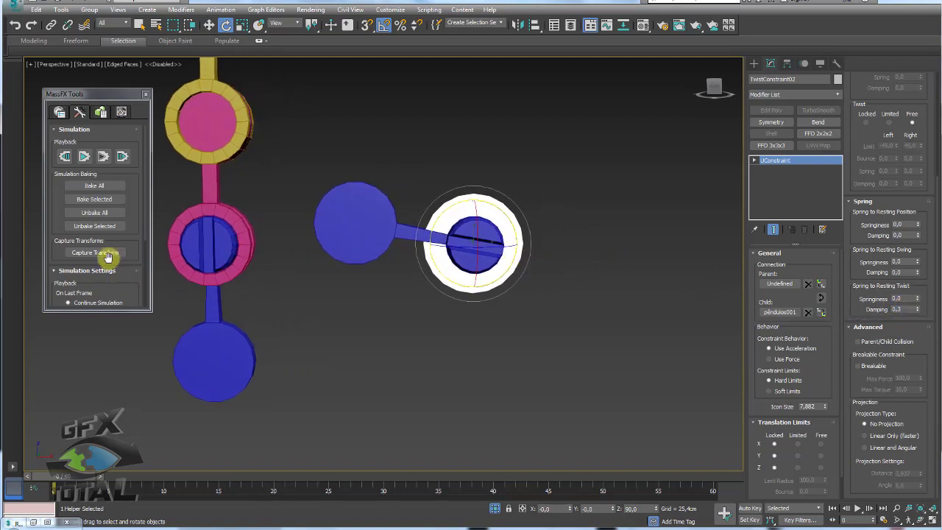
left_click(83, 157)
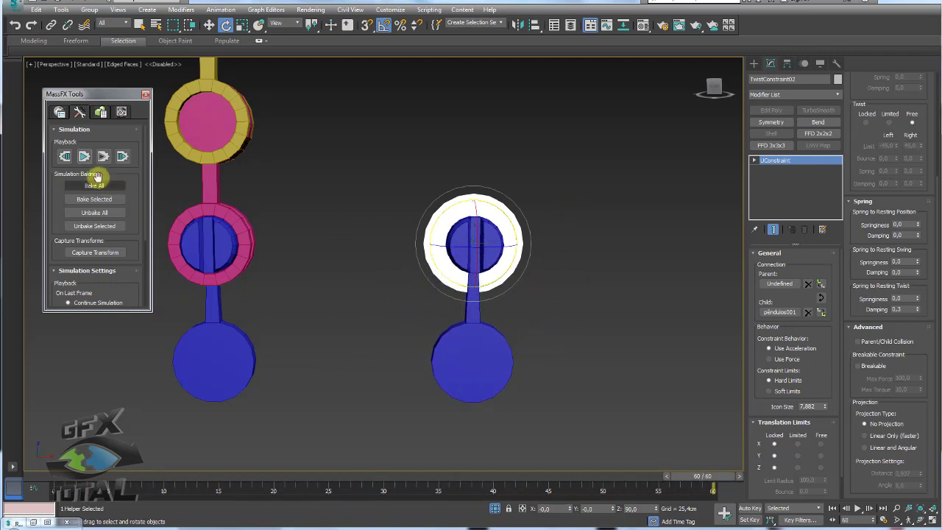
left_click(65, 158)
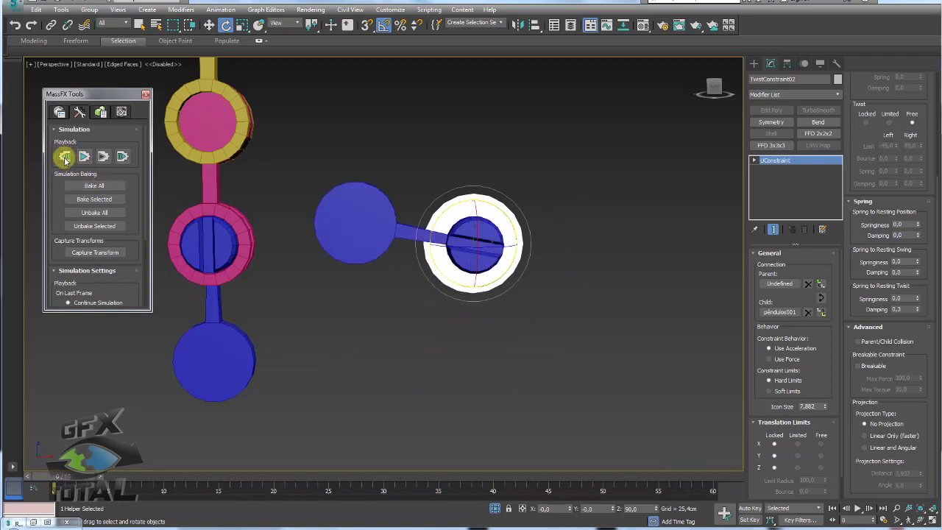
Adjust the twist spring damping, simulate again, Bake All, then reset to frame 0.
left_click(899, 310)
type("0,05")
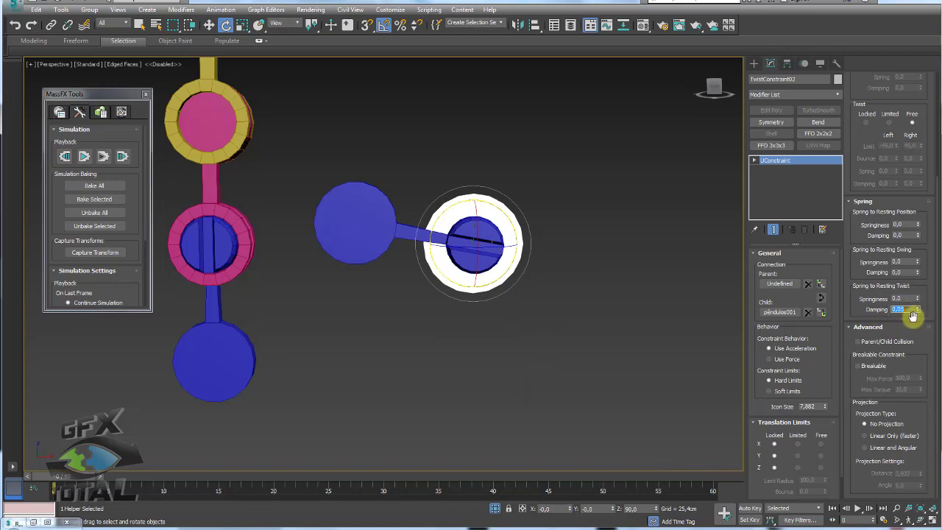
left_click(84, 158)
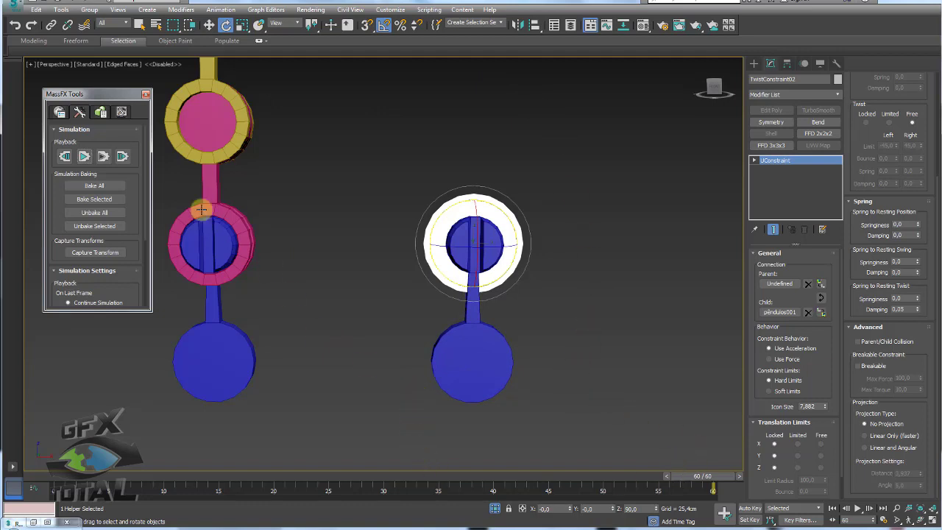
left_click(102, 187)
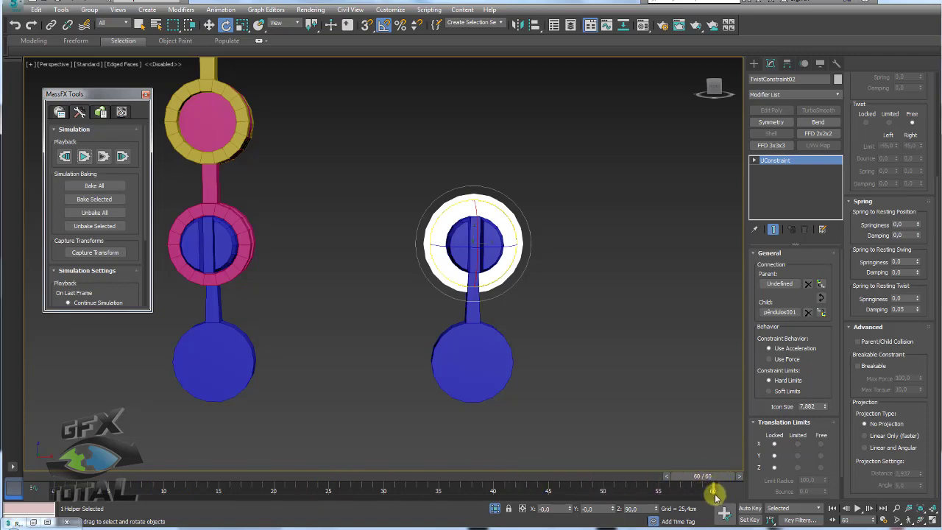
left_click(64, 155)
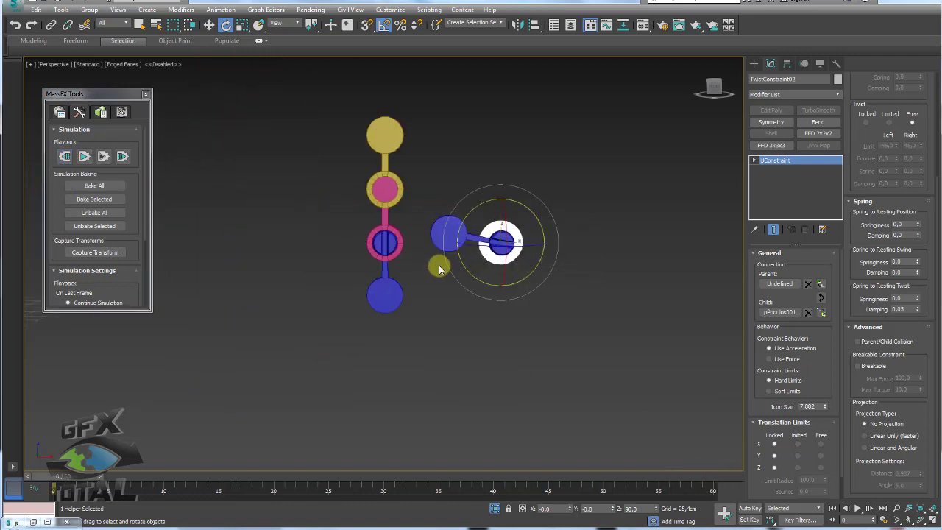
Link the blue pendulum disc to the pink disc above it with Select and Link.
left_click(384, 288)
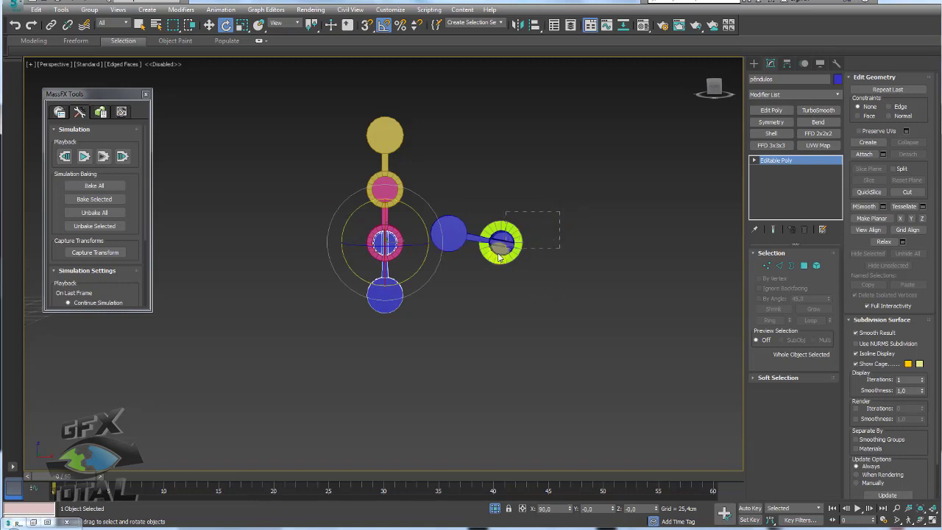
scroll(423, 332, "up", 3)
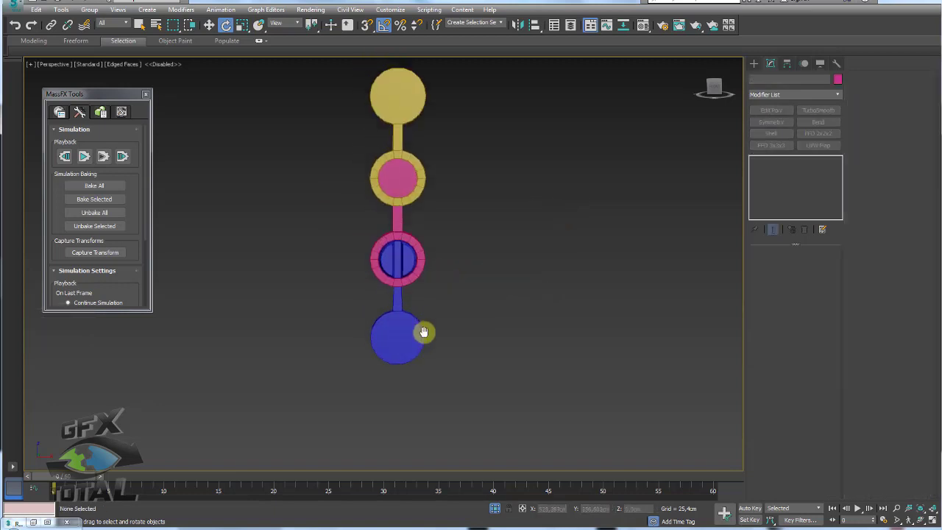
middle_click_drag(424, 332, 448, 362)
left_click(431, 370)
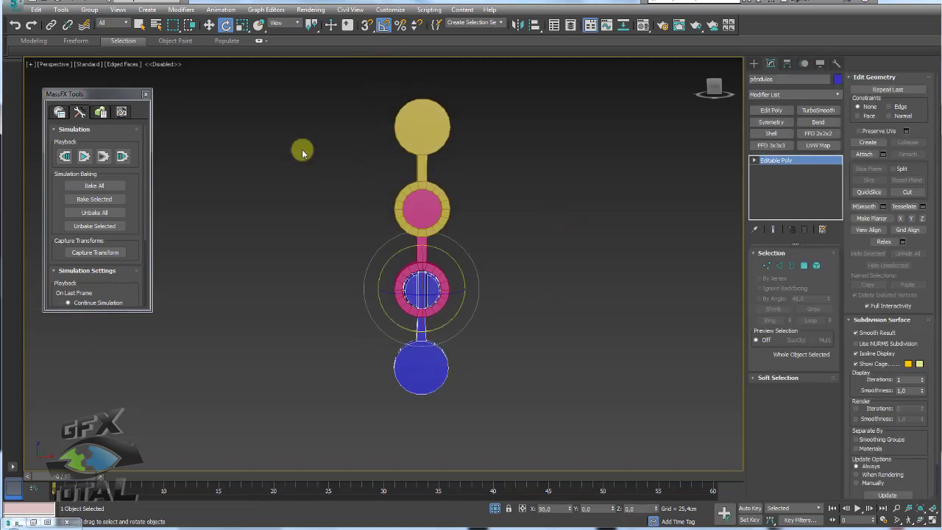
left_click(50, 25)
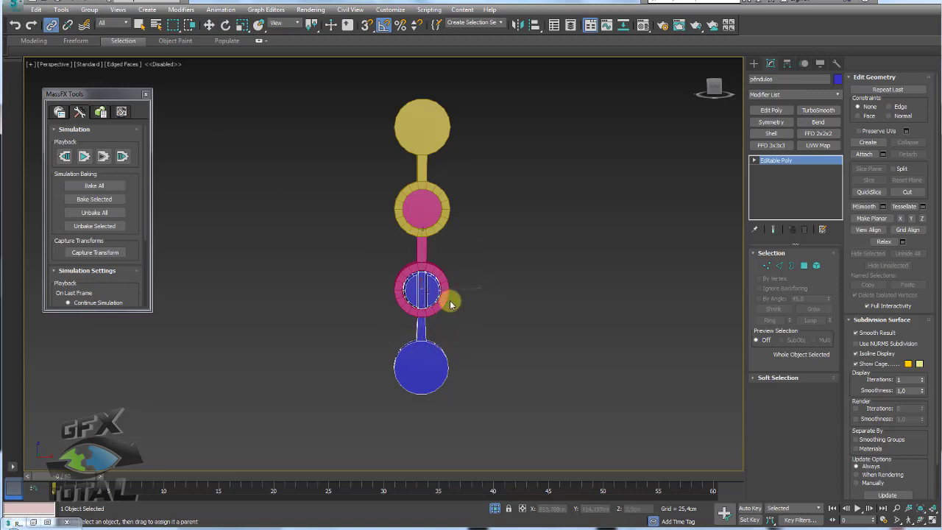
left_click_drag(445, 288, 441, 219)
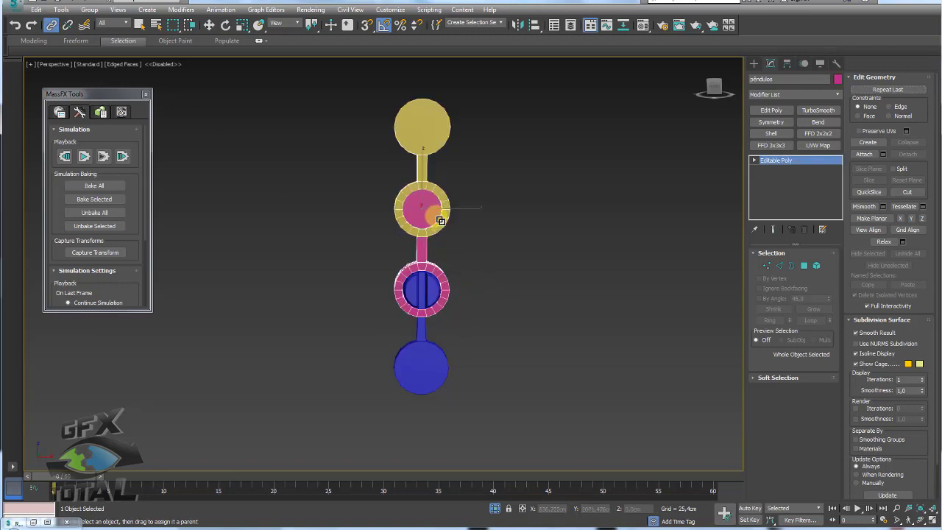
Rotate the yellow top piece to confirm the chain swings together, then show Hierarchy > Pivot.
left_click(426, 166)
key("e")
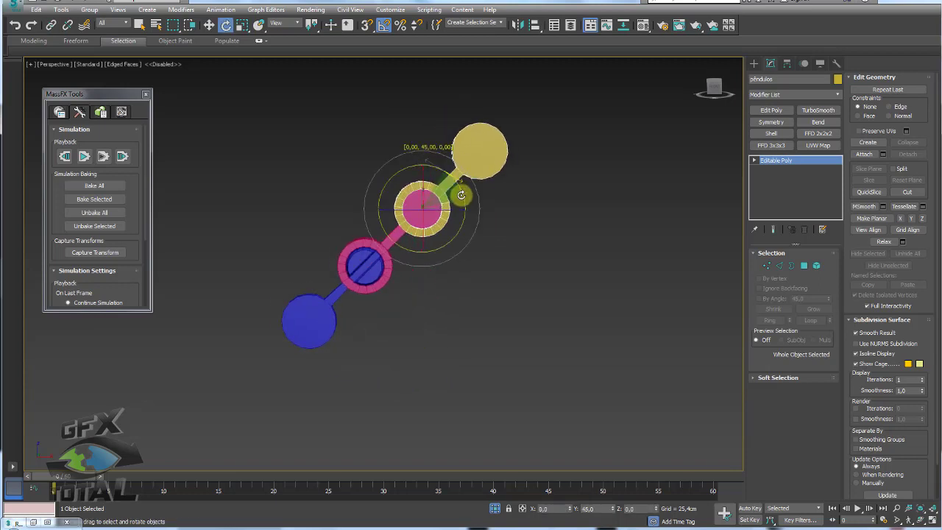
left_click_drag(445, 169, 530, 219)
left_click(444, 267)
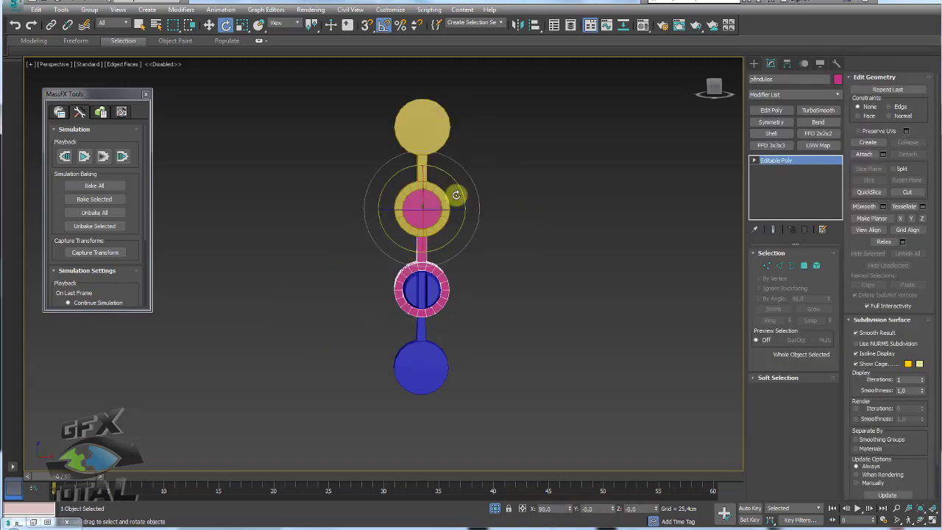
left_click_drag(417, 255, 547, 225)
left_click(465, 171)
left_click(435, 146)
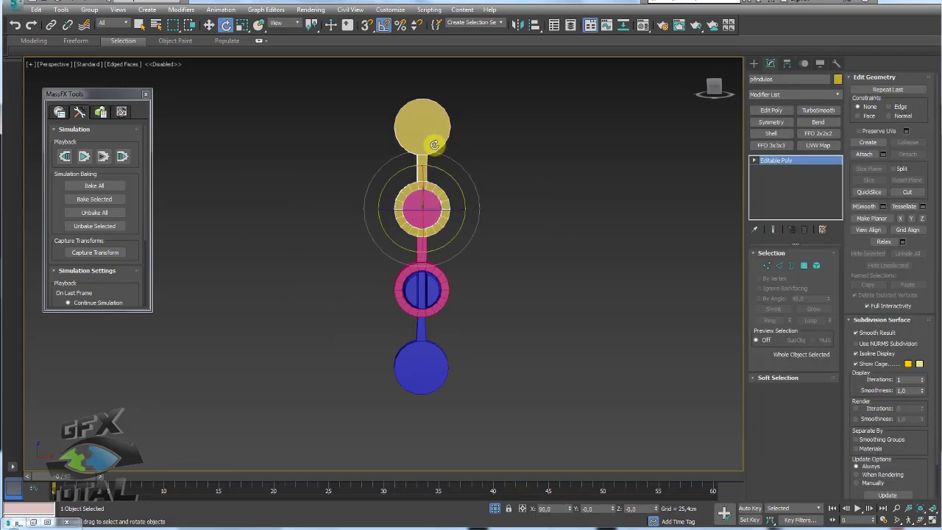
left_click(786, 63)
Move the yellow piece's pivot up into the top sphere using Affect Pivot Only.
left_click(795, 138)
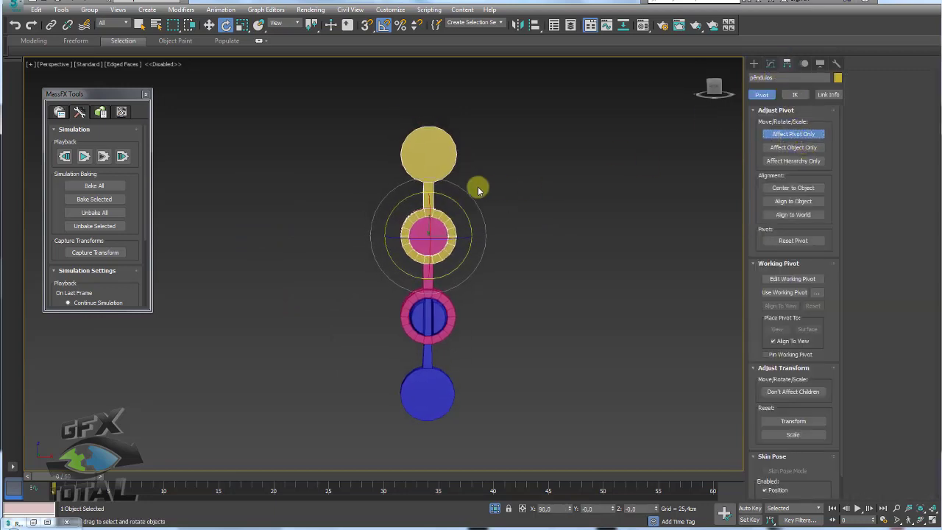
key("w")
left_click_drag(433, 202, 433, 118)
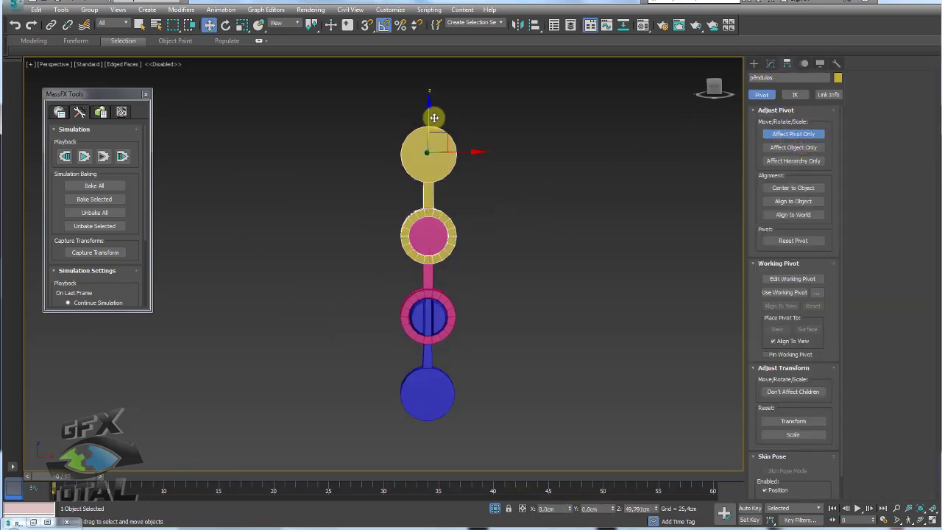
key("f")
scroll(359, 189, "down", 2)
middle_click_drag(360, 190, 470, 253)
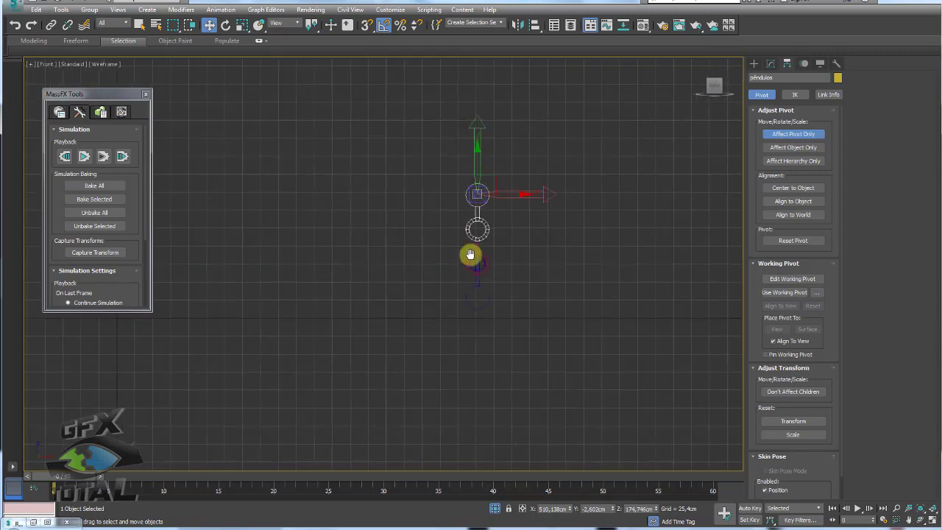
scroll(470, 254, "up", 6)
middle_click_drag(485, 184, 478, 215)
left_click_drag(466, 130, 465, 137)
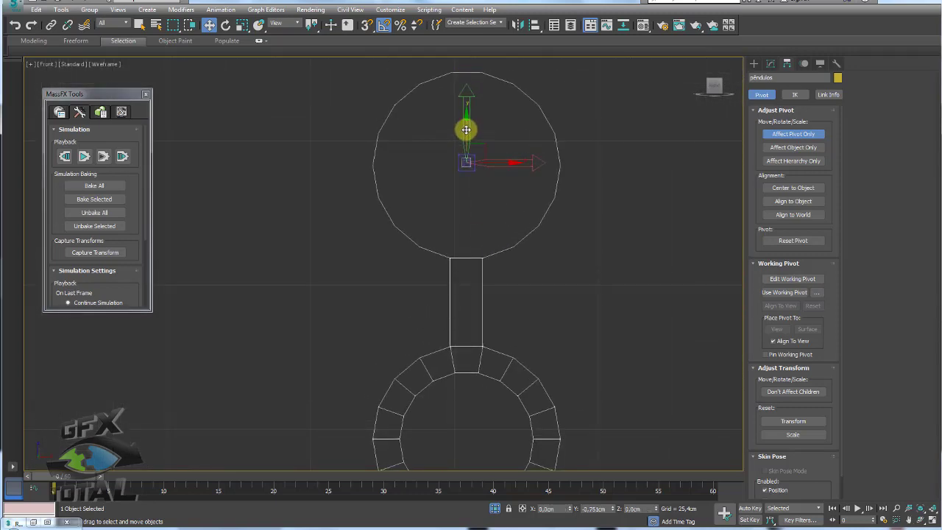
left_click(781, 137)
Swing the whole pendulum chain 80° sideways about the top sphere in Perspective.
scroll(523, 198, "down", 3)
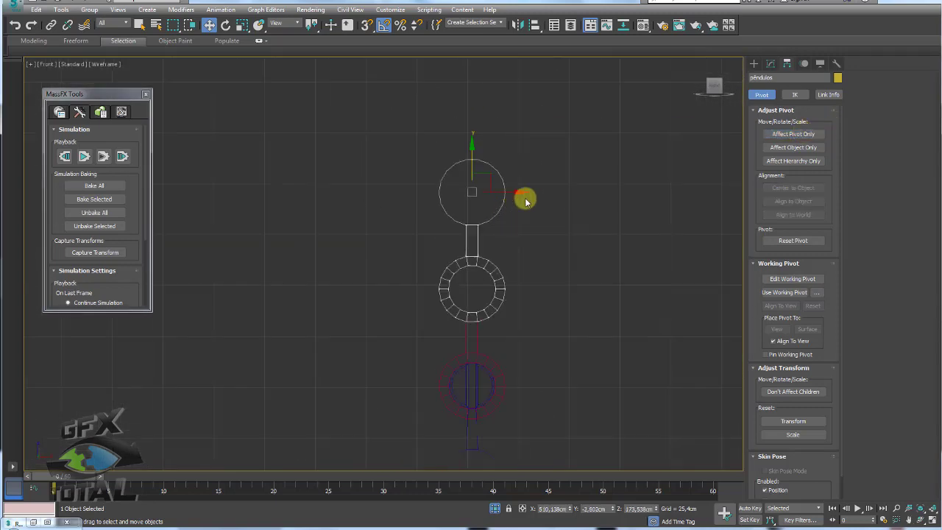
key("e")
left_click_drag(502, 164, 504, 173)
scroll(502, 221, "down", 3)
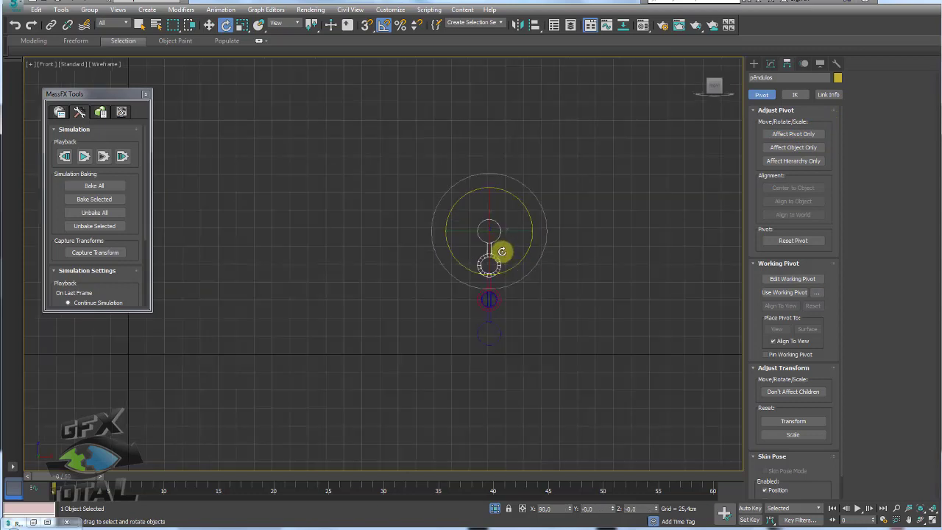
key("p")
mouse_move(504, 269)
middle_mouse_down("alt")
mouse_move(507, 284)
mouse_move(498, 212)
middle_mouse_up("alt")
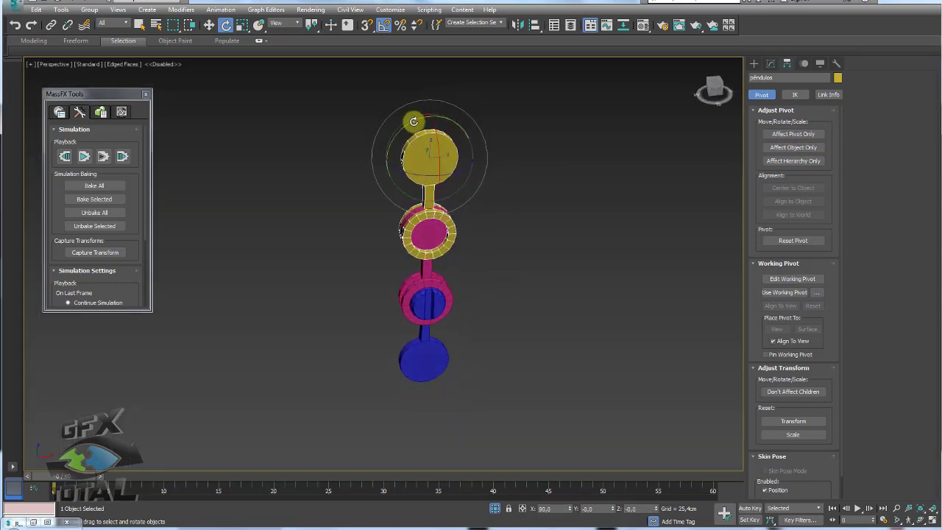
mouse_move(425, 126)
left_mouse_down()
mouse_move(481, 150)
mouse_move(465, 136)
mouse_move(474, 172)
left_mouse_up()
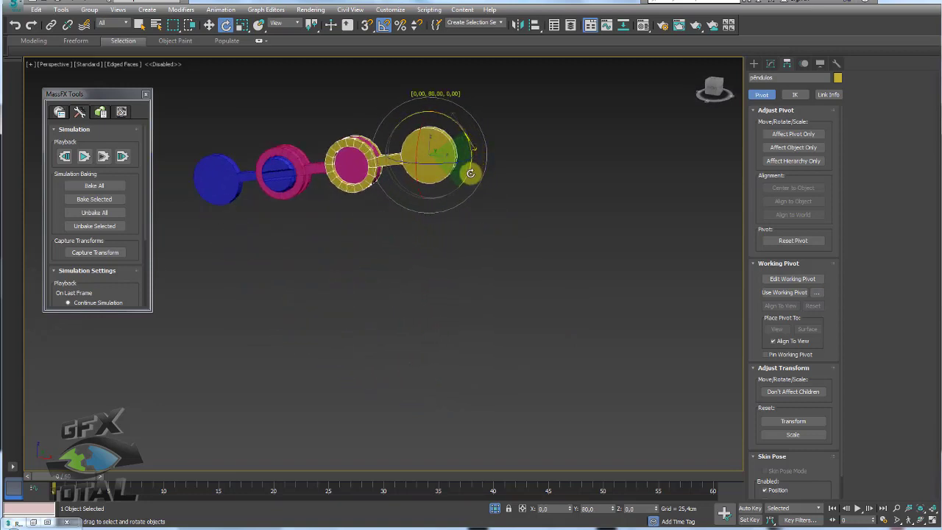
middle_click_drag(470, 174, 513, 213)
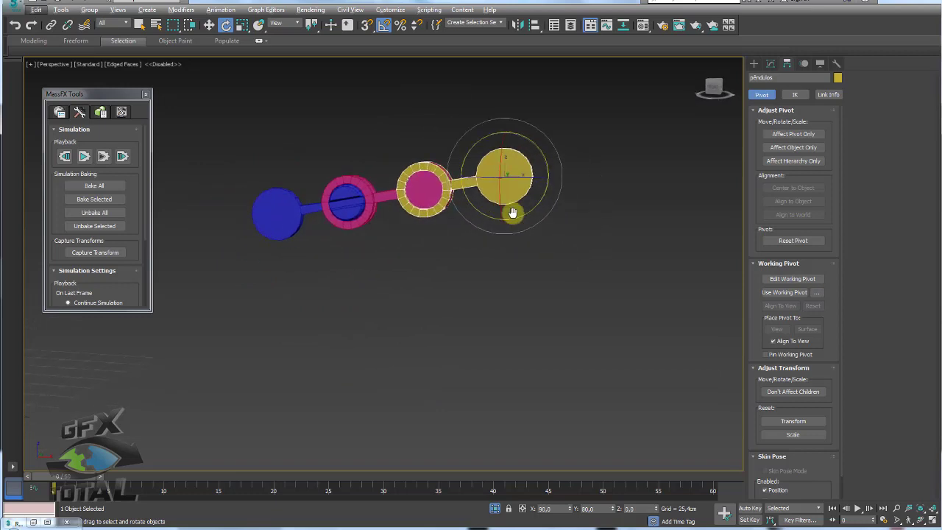
left_click_drag(128, 95, 113, 97)
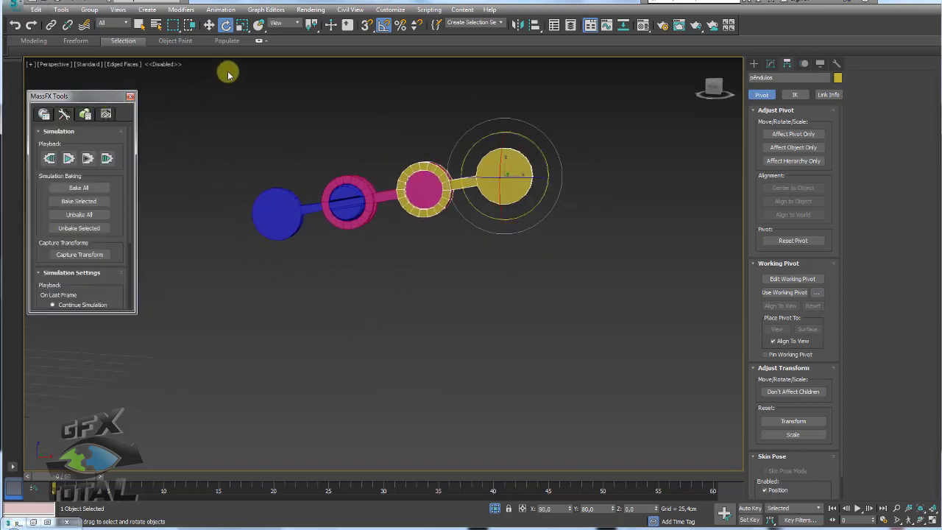
Add a twist constraint to the raised pendulum, making it a rigid body.
left_click(219, 10)
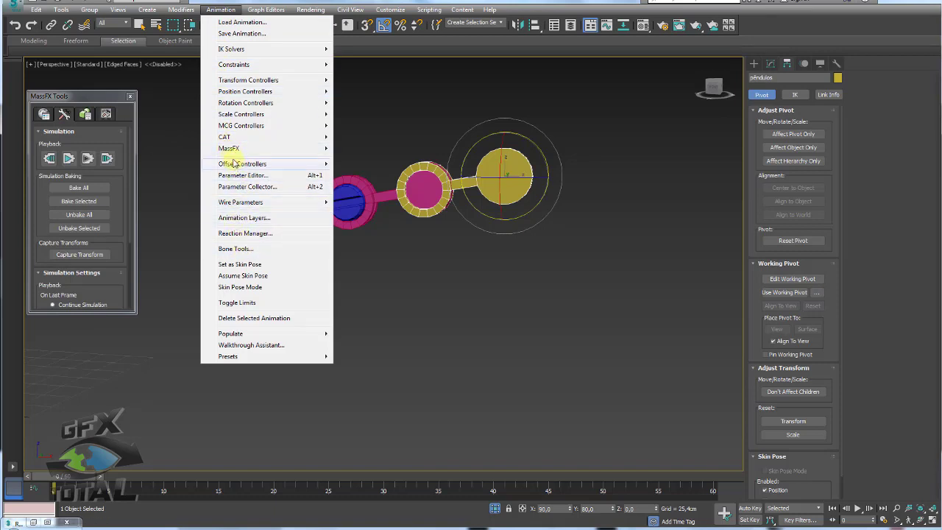
mouse_move(228, 148)
mouse_move(156, 170)
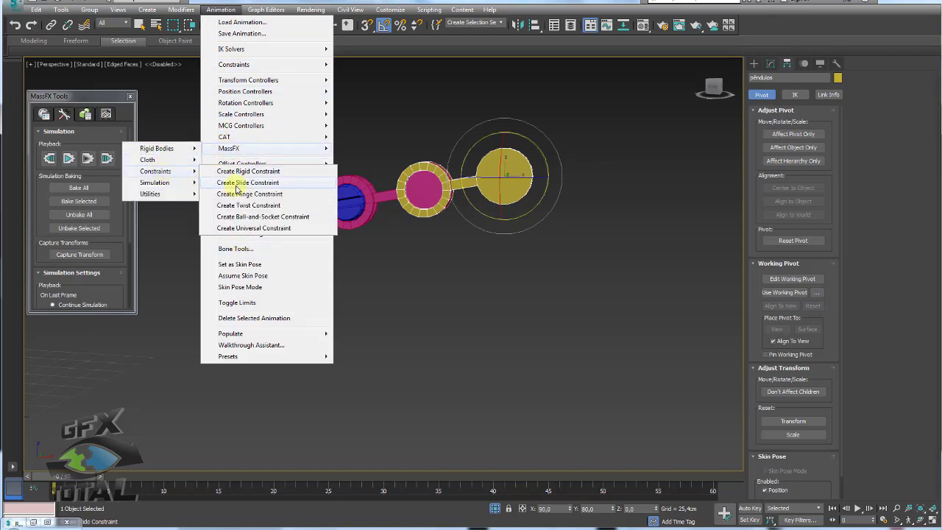
left_click(256, 205)
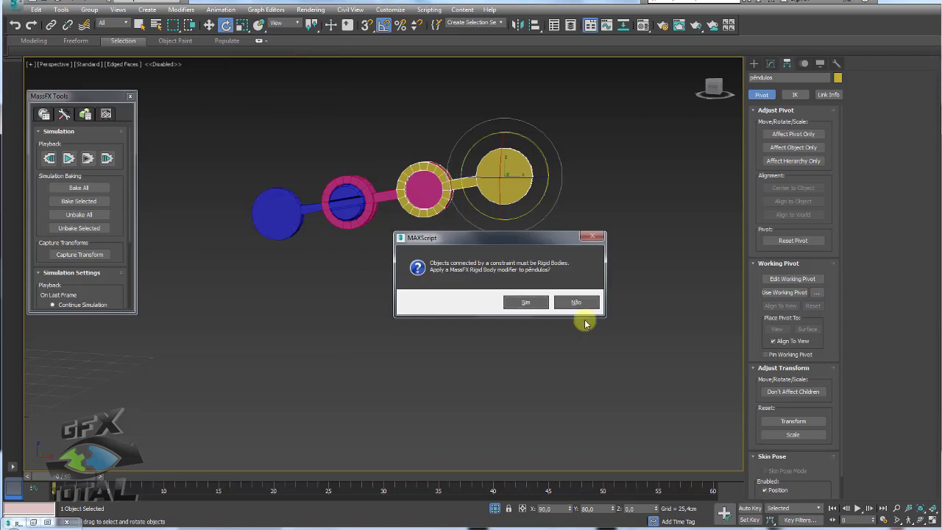
left_click(527, 303)
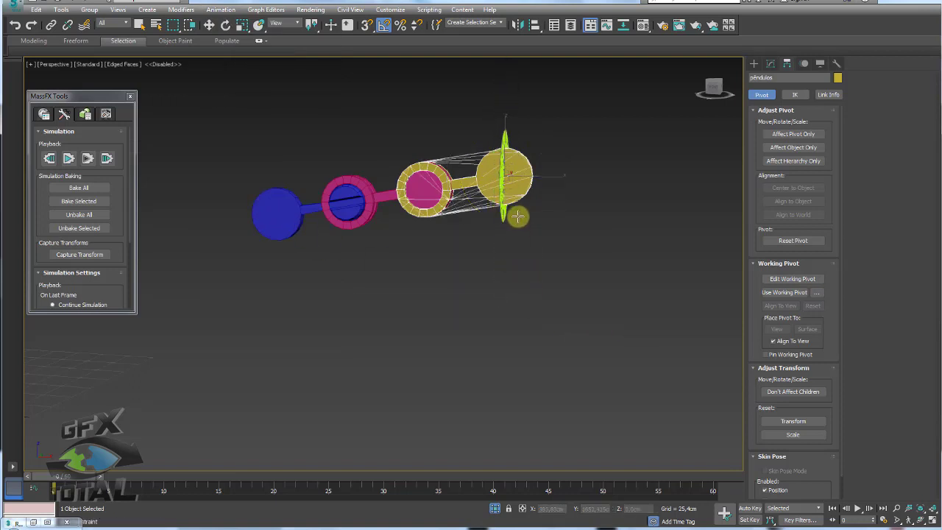
Place the constraint at the top sphere and turn it 85° on Z to face the view.
left_click(513, 215)
key("e")
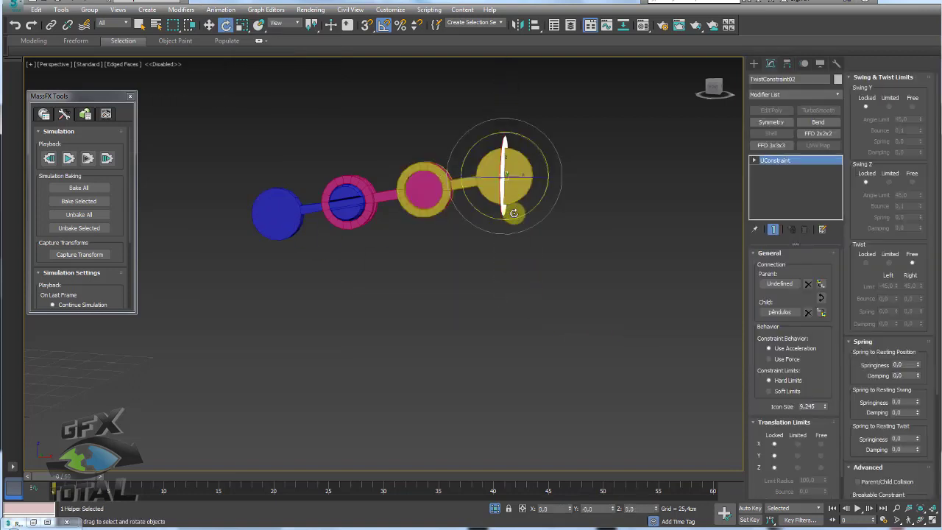
middle_click_drag(517, 181, 490, 233)
left_click_drag(491, 233, 535, 223)
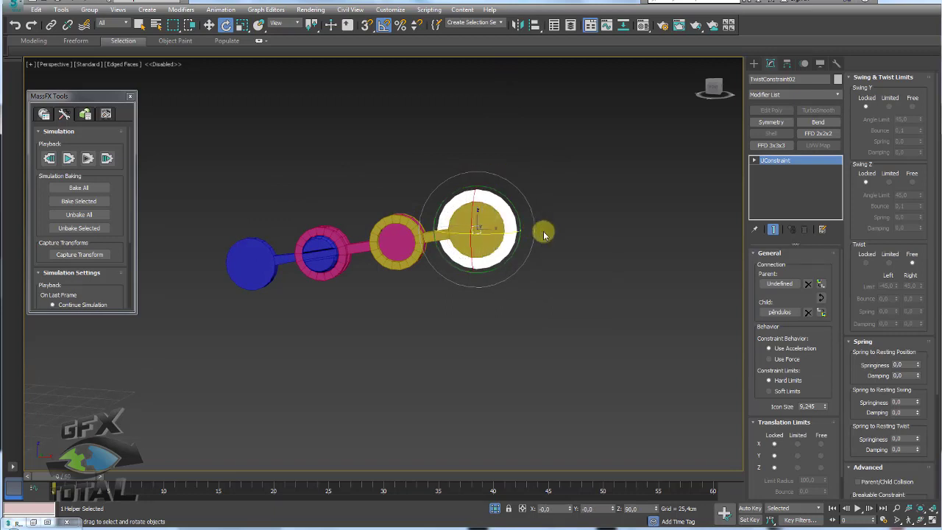
left_click(508, 280)
left_click(390, 254)
left_click_drag(390, 254, 409, 269)
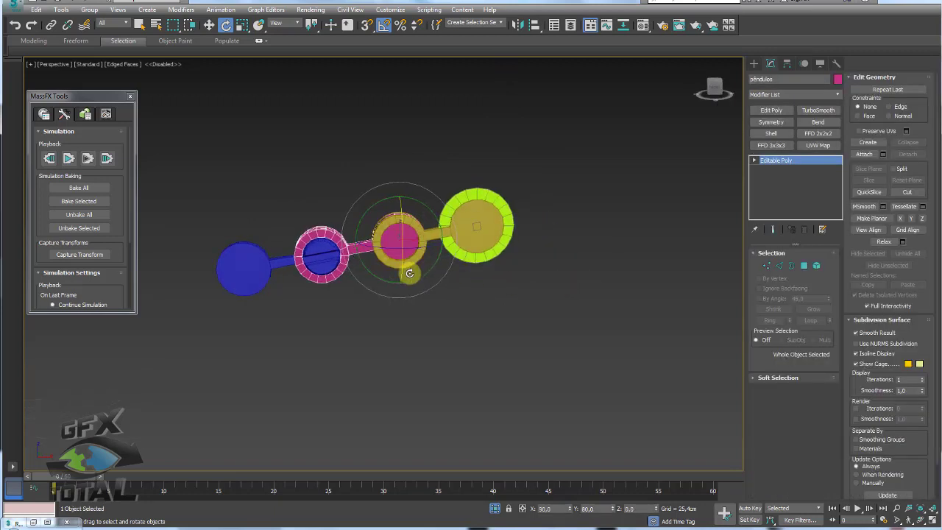
Add a twist constraint with rigid body to the next pendulum piece and stand its helper upright.
left_click(219, 9)
mouse_move(154, 170)
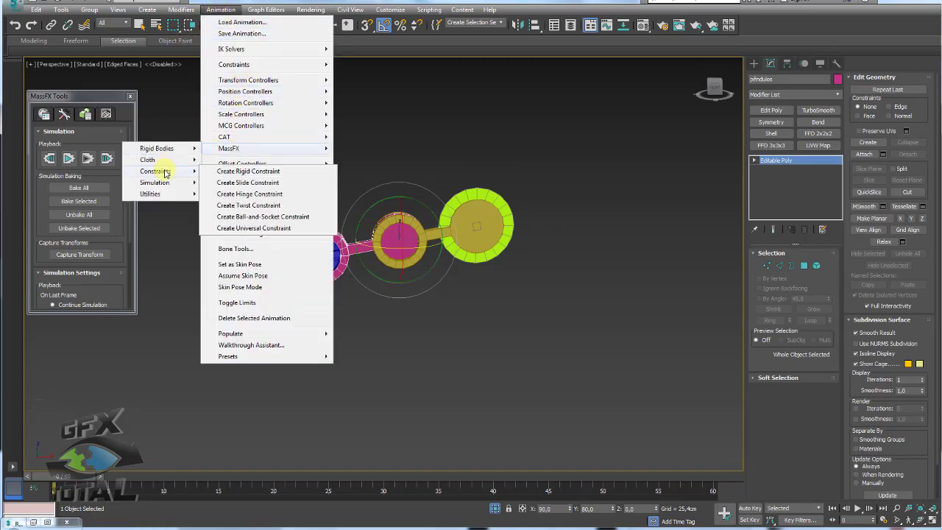
left_click(270, 194)
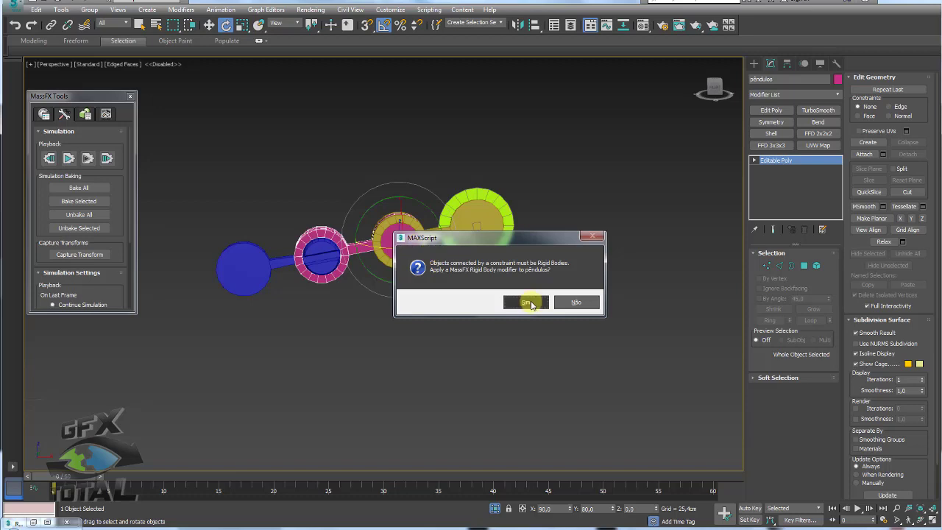
left_click(528, 300)
left_click(429, 265)
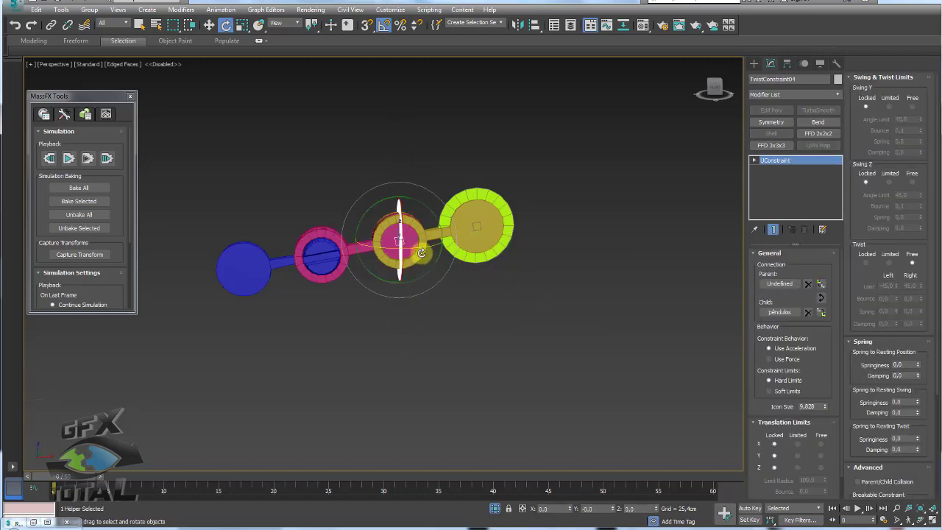
left_click_drag(412, 250, 464, 238)
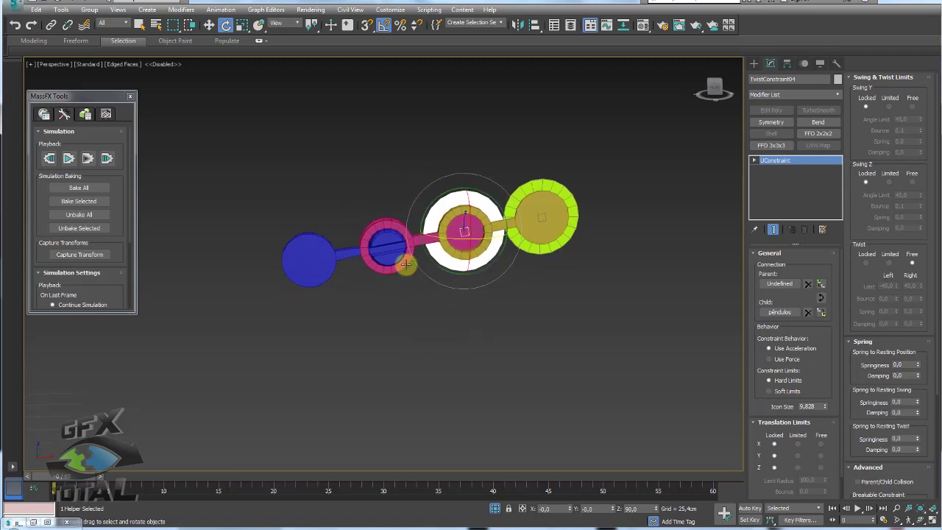
left_click(387, 250)
left_click_drag(383, 255, 388, 268)
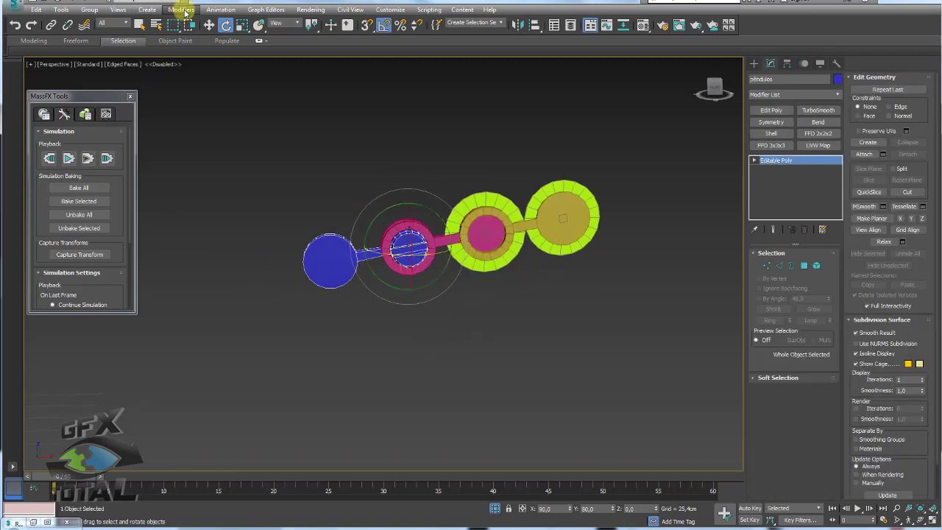
Add another twist constraint with rigid body and resize its helper on the third disc.
left_click(221, 9)
mouse_move(155, 171)
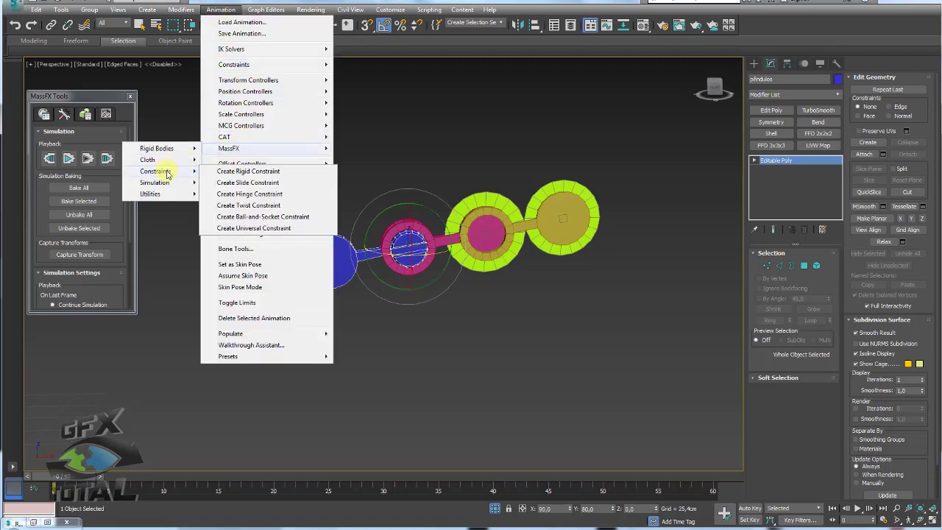
left_click(257, 207)
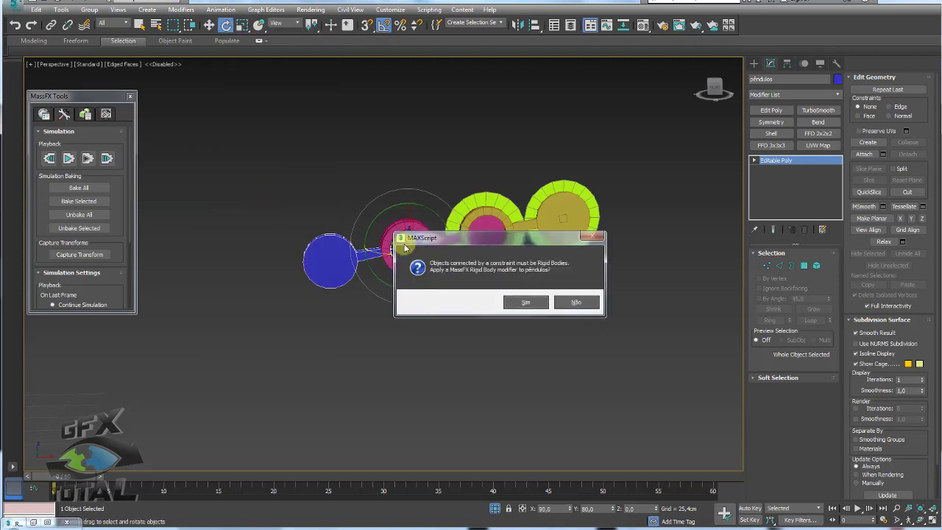
left_click(517, 300)
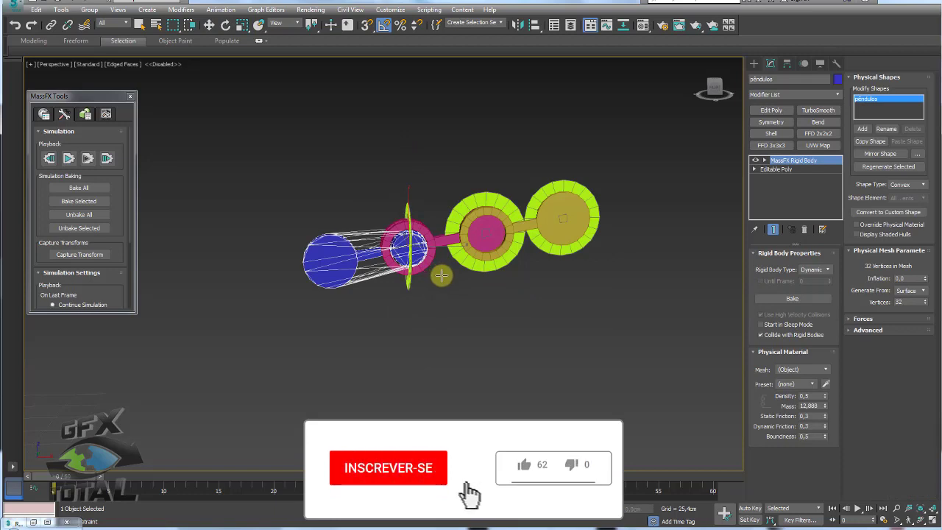
mouse_move(433, 264)
left_mouse_down()
mouse_move(464, 248)
mouse_move(434, 245)
left_mouse_up()
key("r")
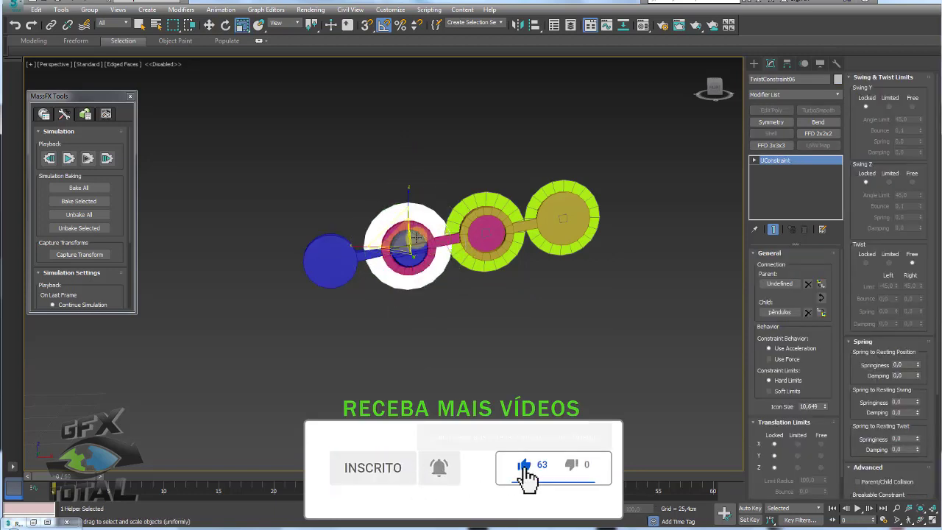
left_click(483, 237)
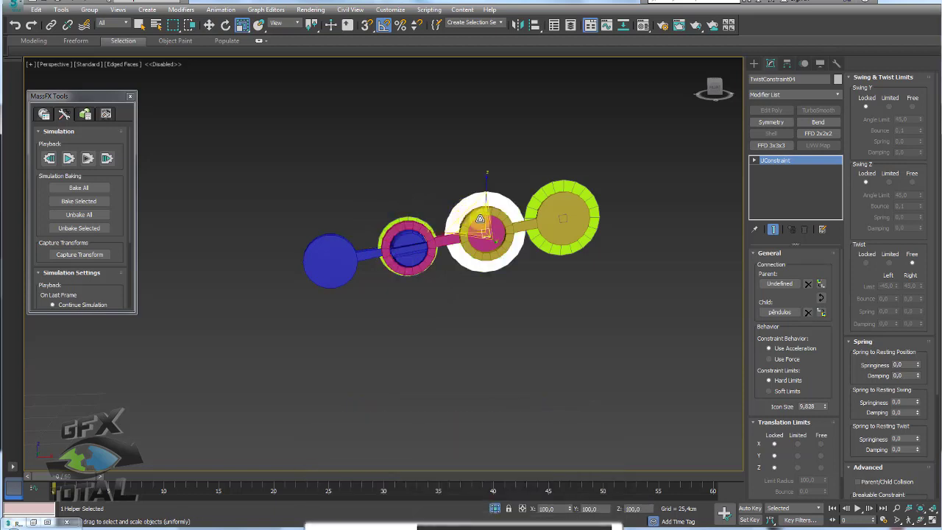
left_click_drag(483, 239, 555, 211)
Select all six chain pieces, recentre the view and step the simulation forward.
left_click(555, 188)
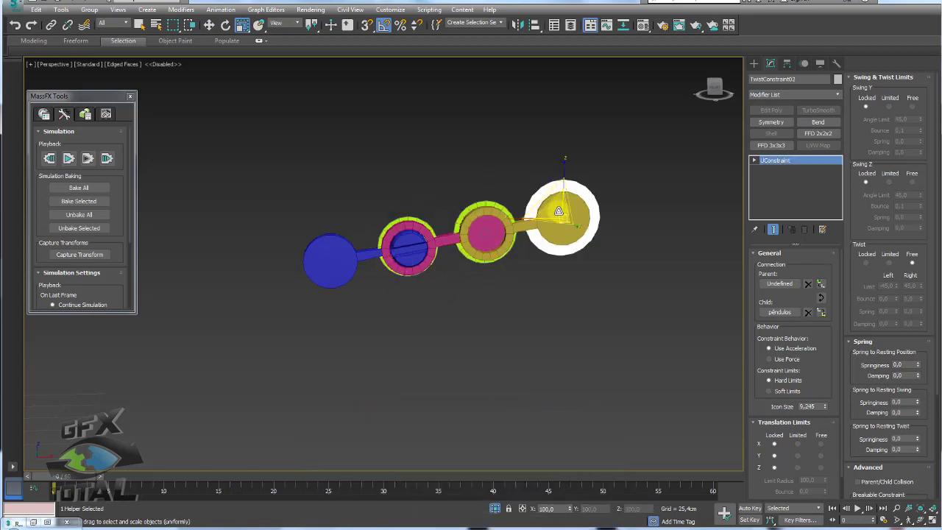
left_click(575, 309)
middle_click_drag(575, 308, 471, 265)
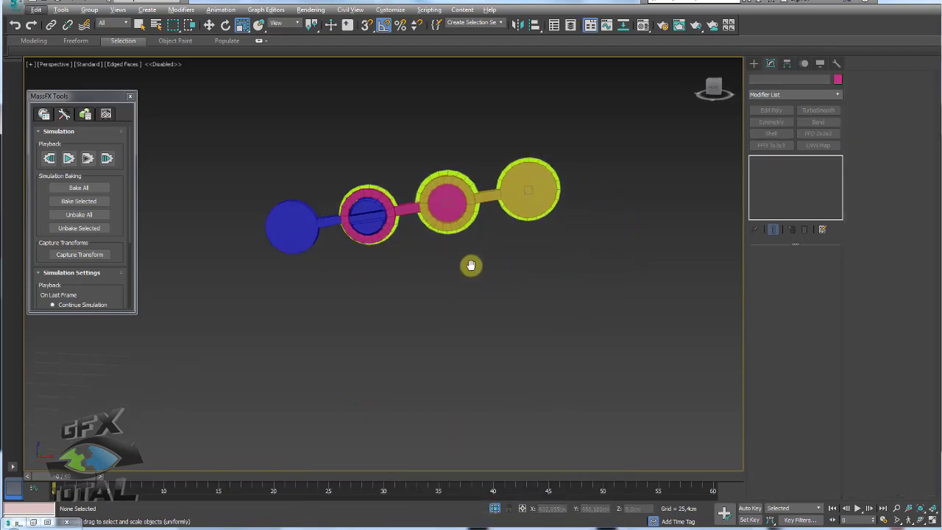
left_click_drag(585, 358, 206, 95)
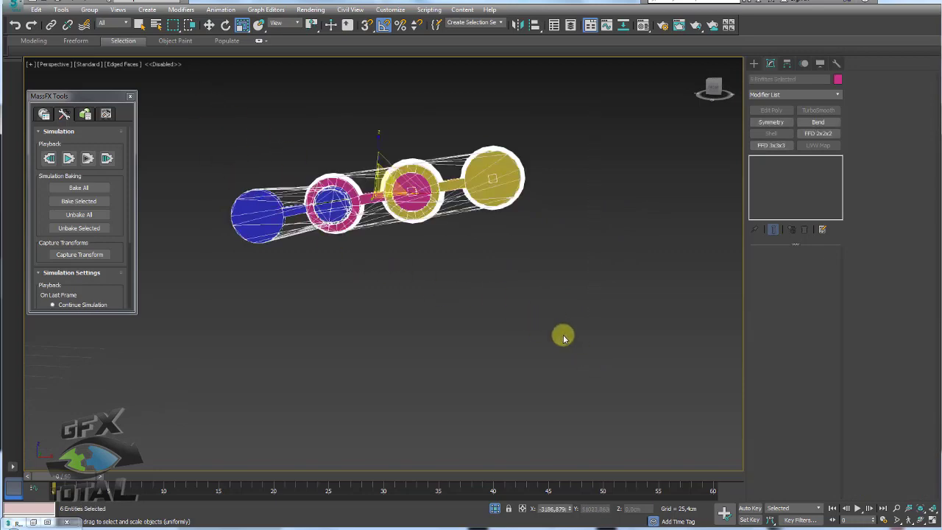
middle_click_drag(389, 203, 415, 237)
scroll(492, 287, "up", 3)
middle_click_drag(473, 280, 450, 311)
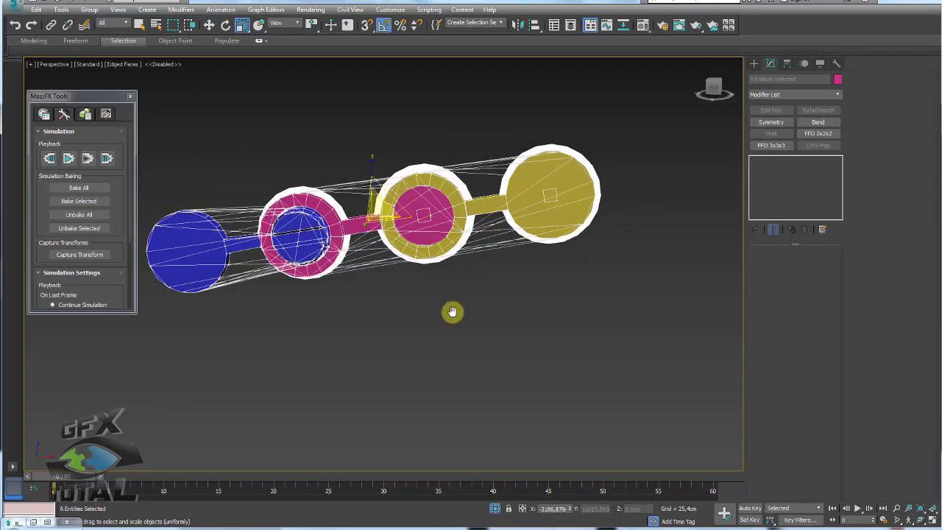
left_click(424, 327)
left_click(87, 158)
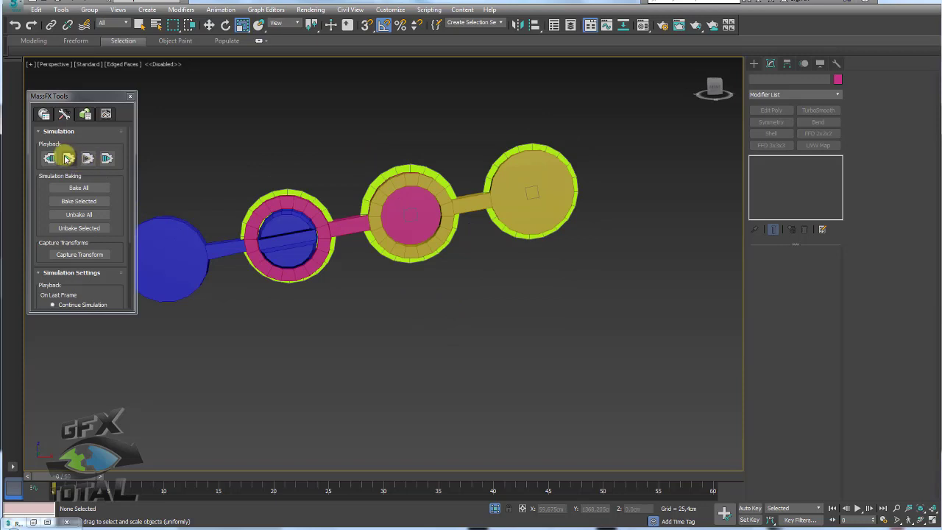
left_click(67, 159)
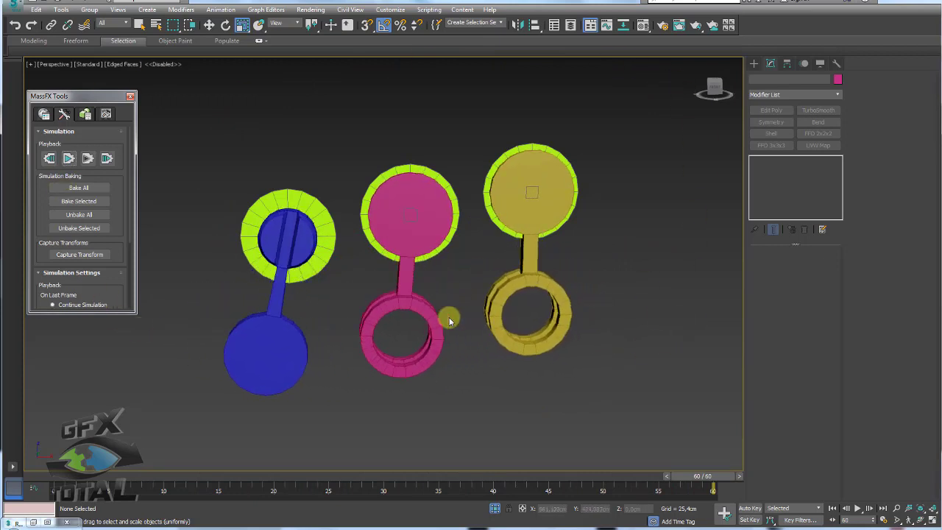
left_click(48, 159)
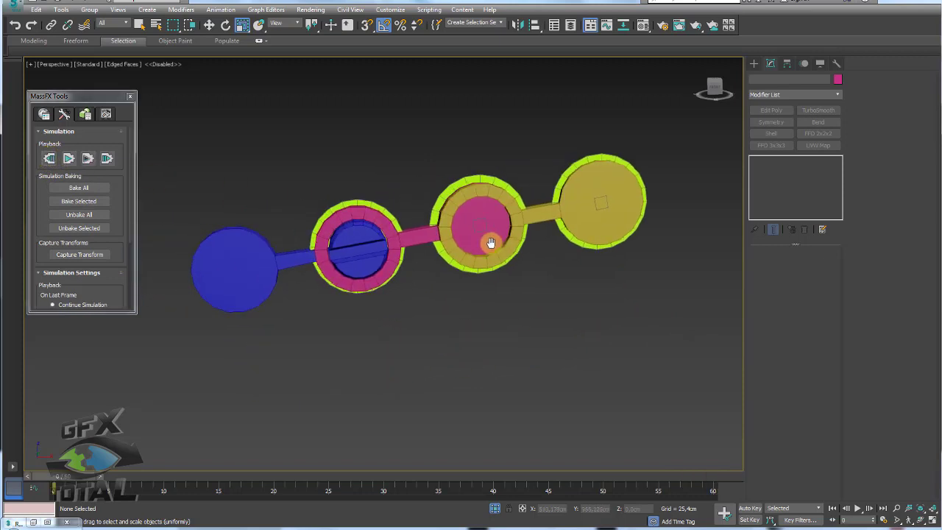
middle_click_drag(491, 243, 386, 311, "alt")
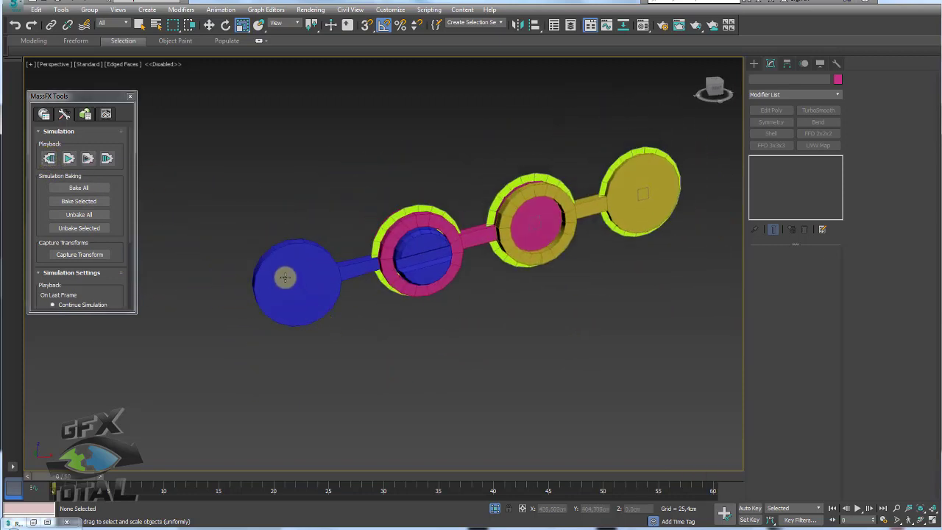
Set pêndulos as the parent body of TwistConstraint06 on the first pink ring.
left_click(407, 209)
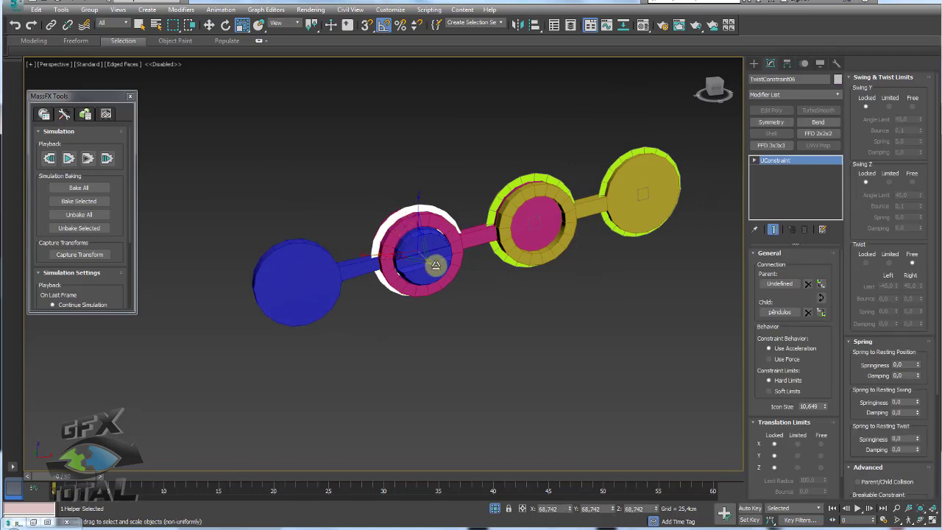
middle_click_drag(637, 269, 664, 264)
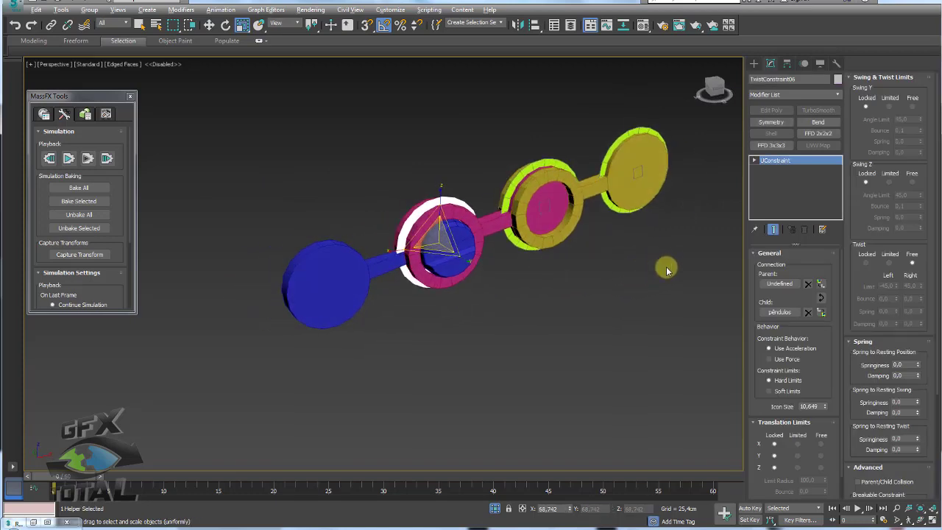
left_click(571, 353)
left_click(419, 210)
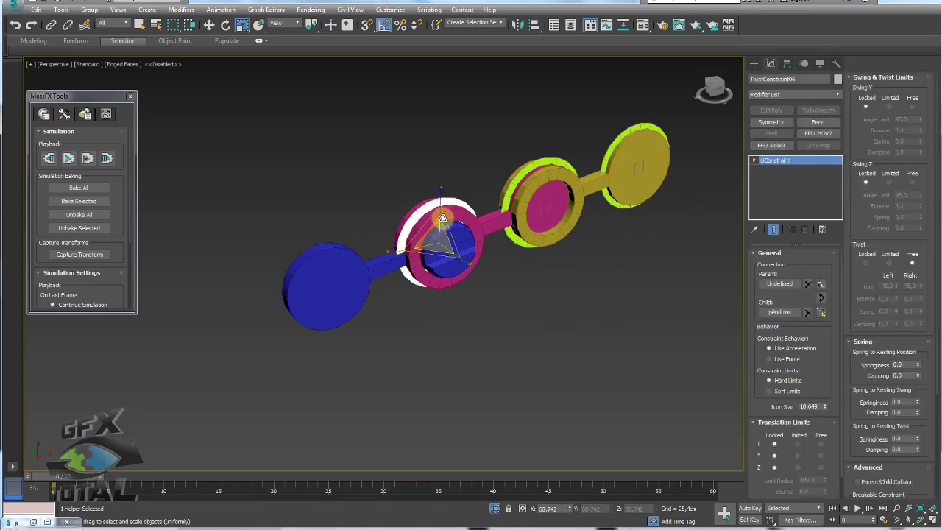
scroll(442, 218, "up", 2)
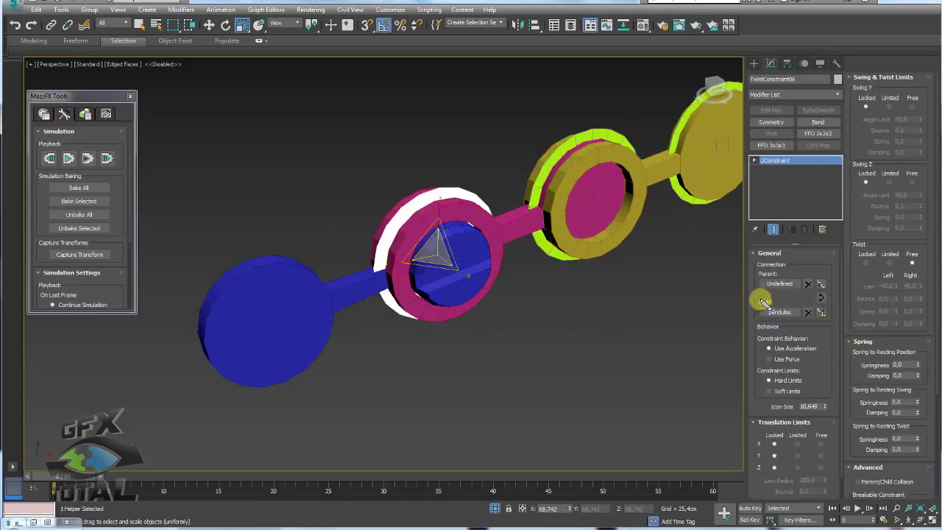
left_click_drag(806, 320, 754, 305)
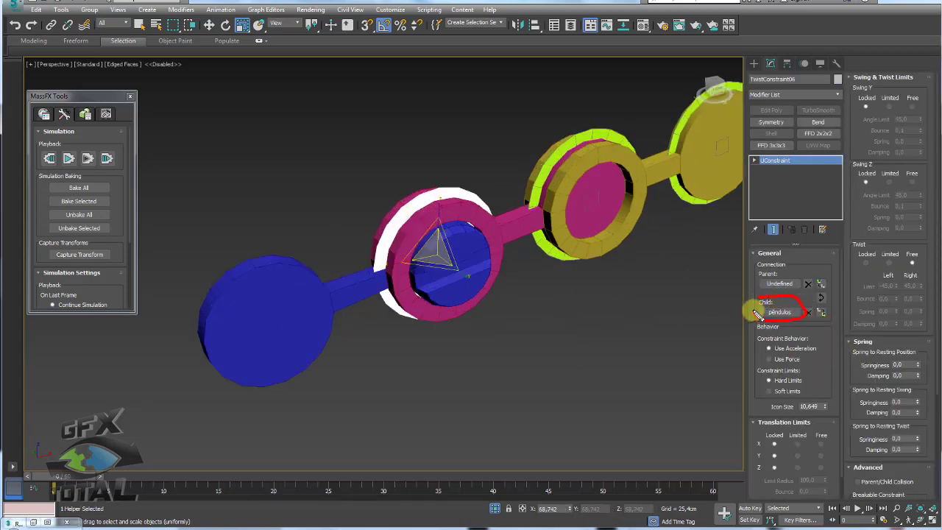
mouse_move(298, 309)
left_mouse_down()
mouse_move(284, 314)
mouse_move(381, 311)
mouse_move(383, 301)
left_mouse_up()
key("e")
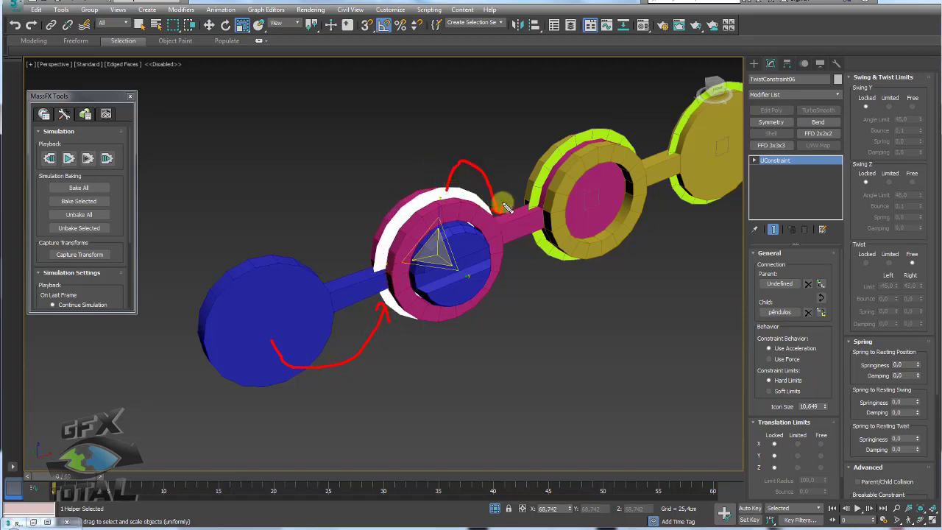
key("Escape")
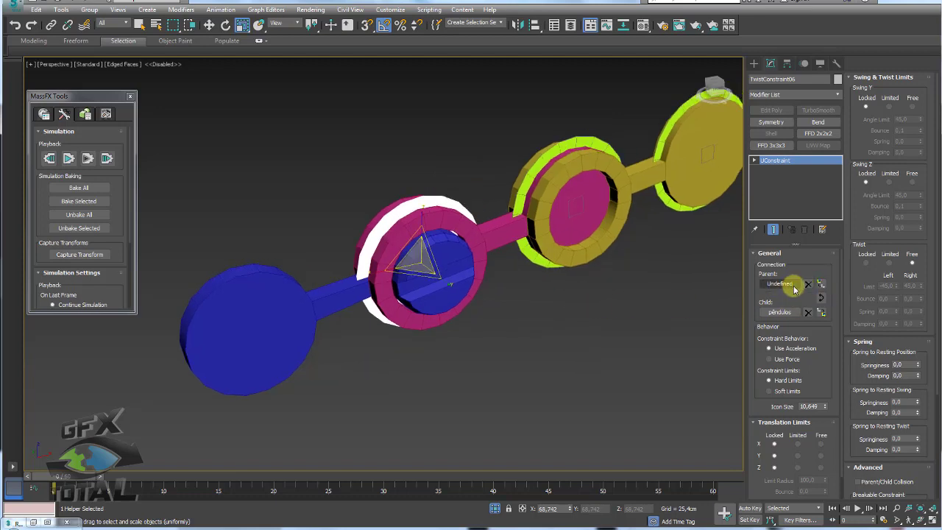
left_click(780, 283)
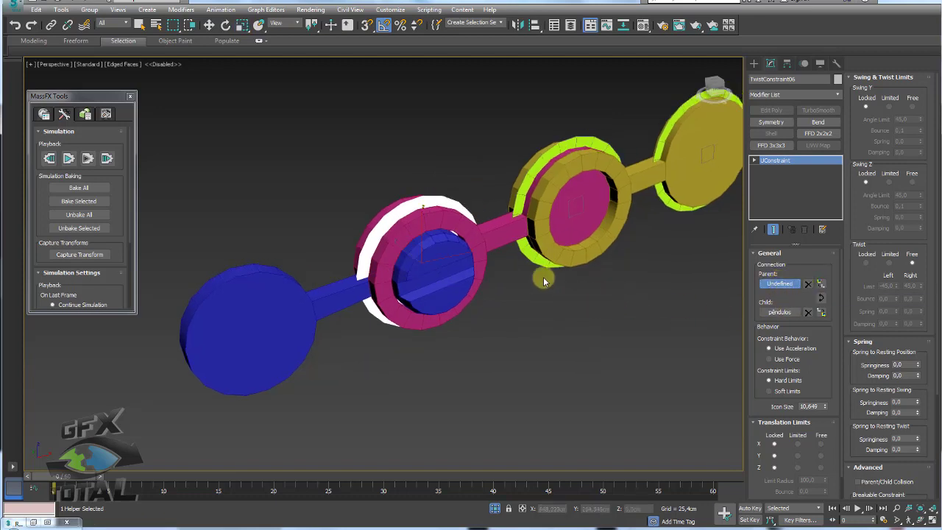
left_click(491, 233)
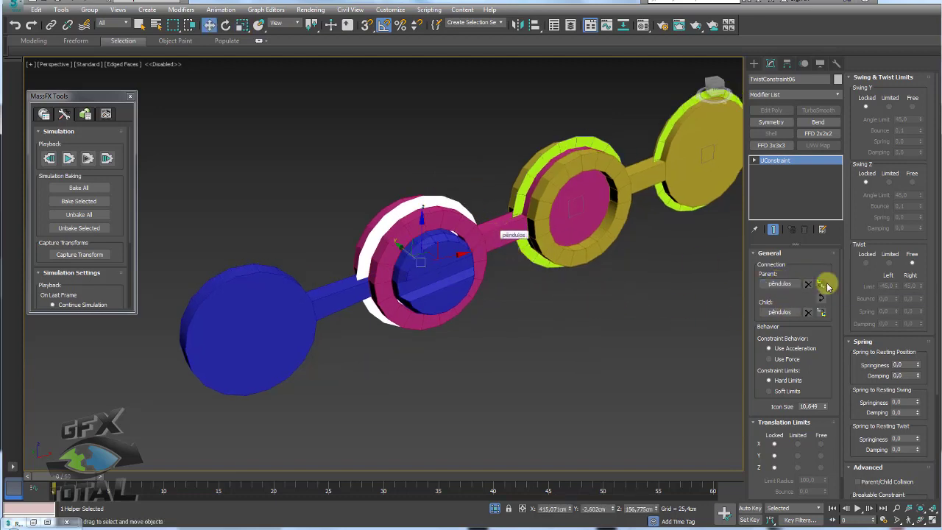
Pick the yellow pendulum piece as the parent of the middle ring's TwistConstraint04.
left_click(496, 225)
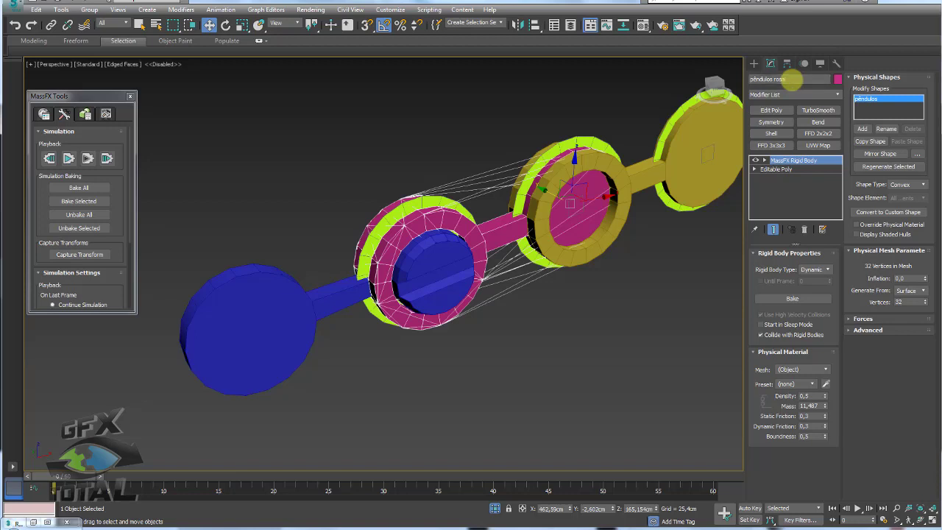
left_click(377, 359)
left_click(377, 234)
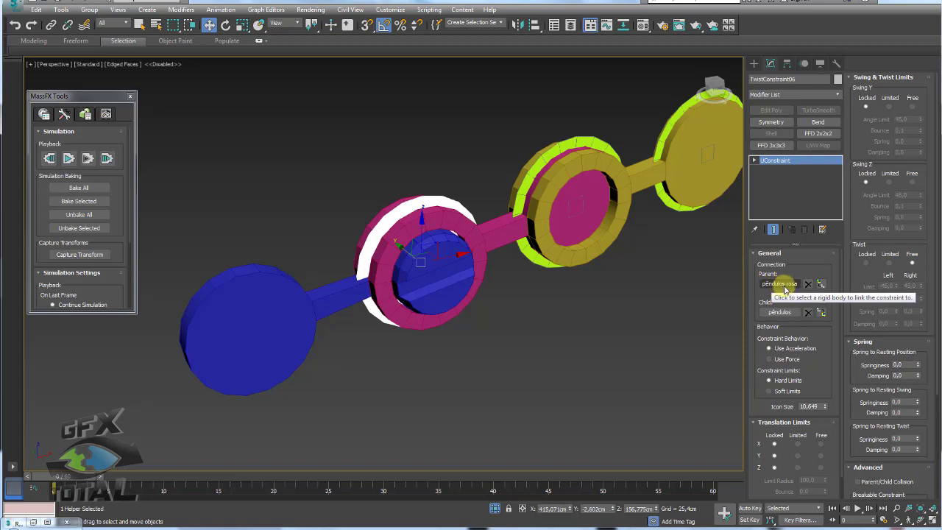
middle_click_drag(685, 297, 620, 326)
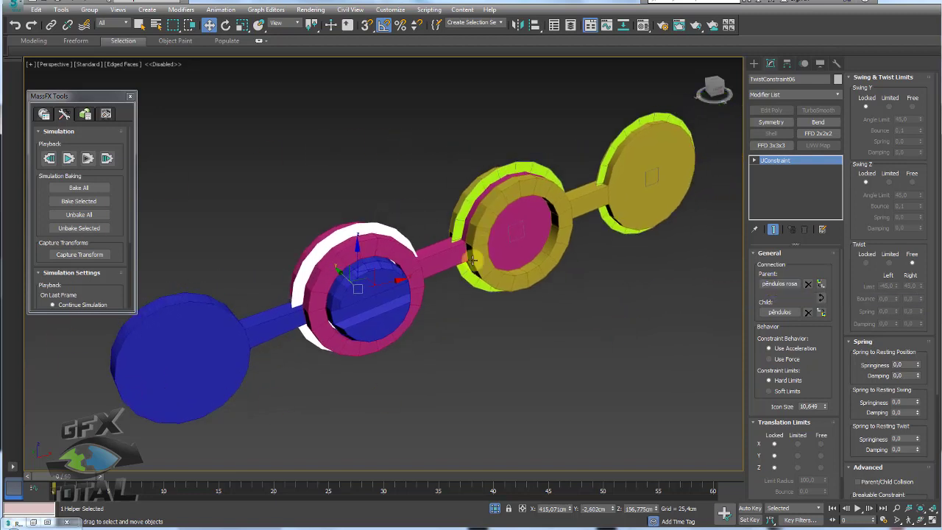
middle_click_drag(427, 332, 435, 336)
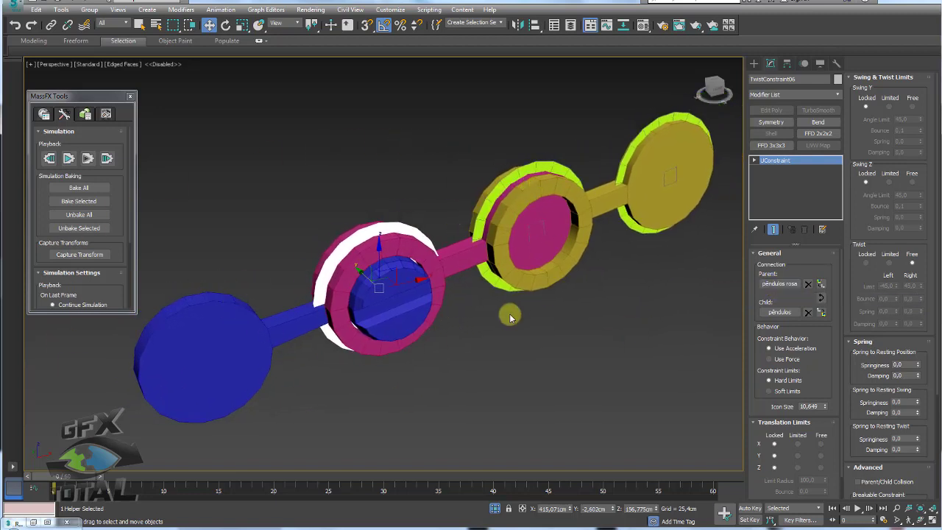
mouse_move(509, 316)
middle_mouse_down()
mouse_move(530, 295)
mouse_move(440, 335)
middle_mouse_up()
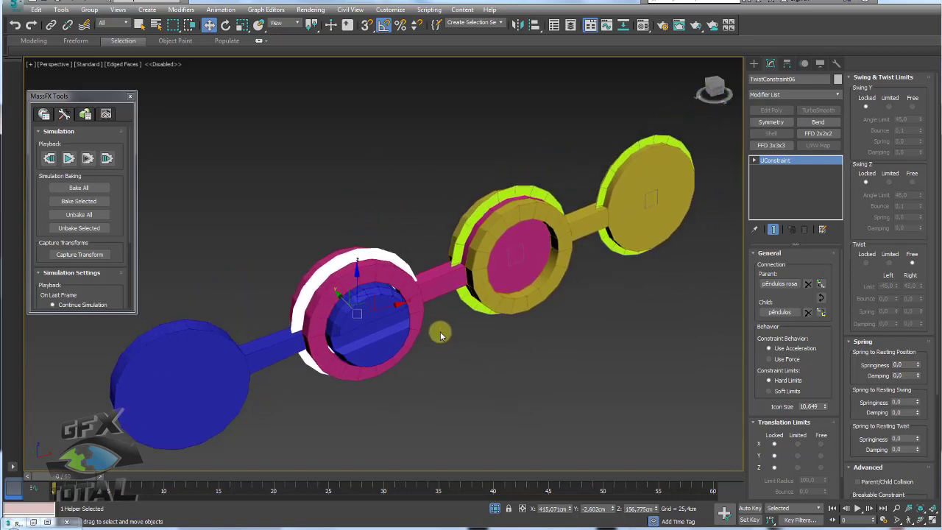
left_click(495, 200)
middle_click_drag(584, 220, 508, 218)
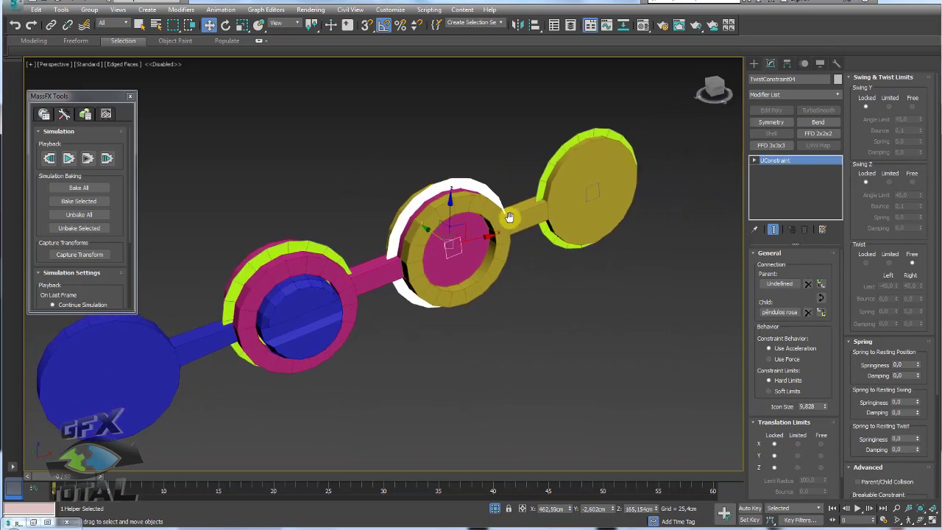
left_click(779, 283)
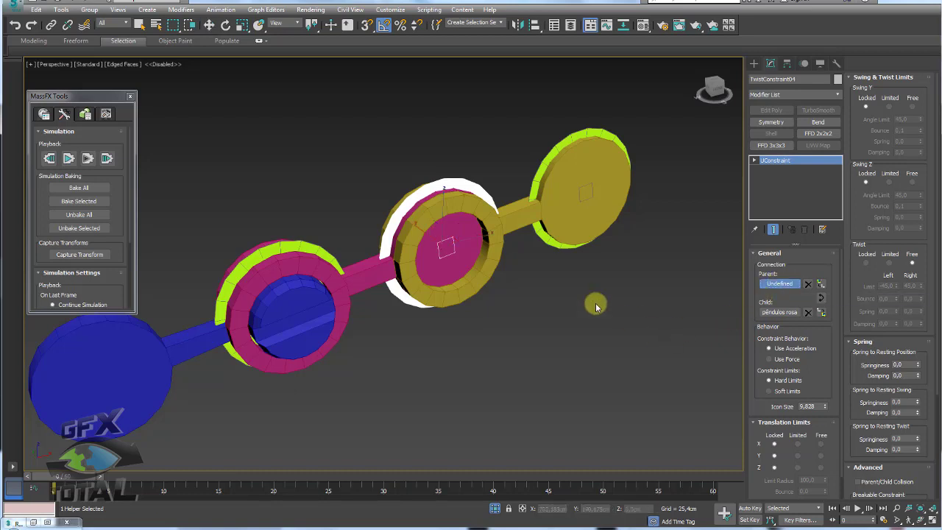
left_click(510, 221)
mouse_move(517, 223)
middle_mouse_down()
mouse_move(567, 245)
mouse_move(605, 221)
middle_mouse_up()
scroll(567, 245, "down", 2)
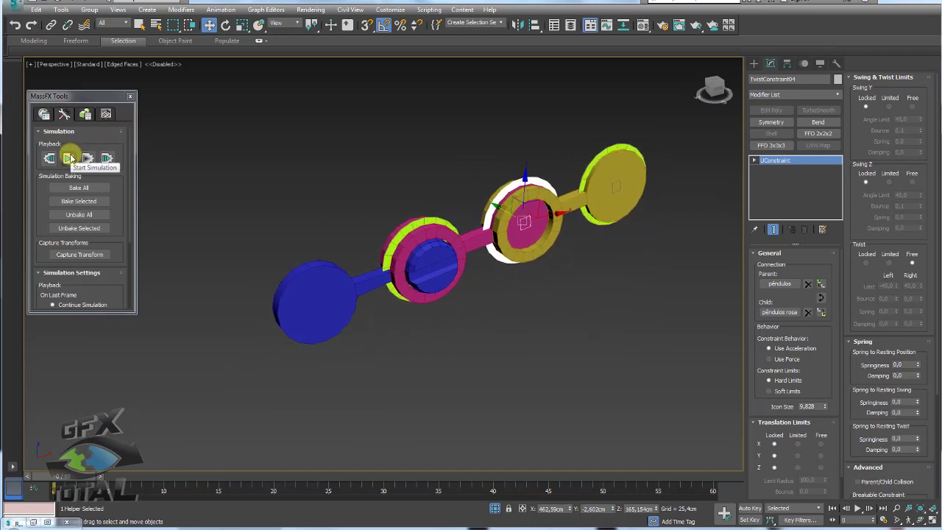
left_click(69, 158)
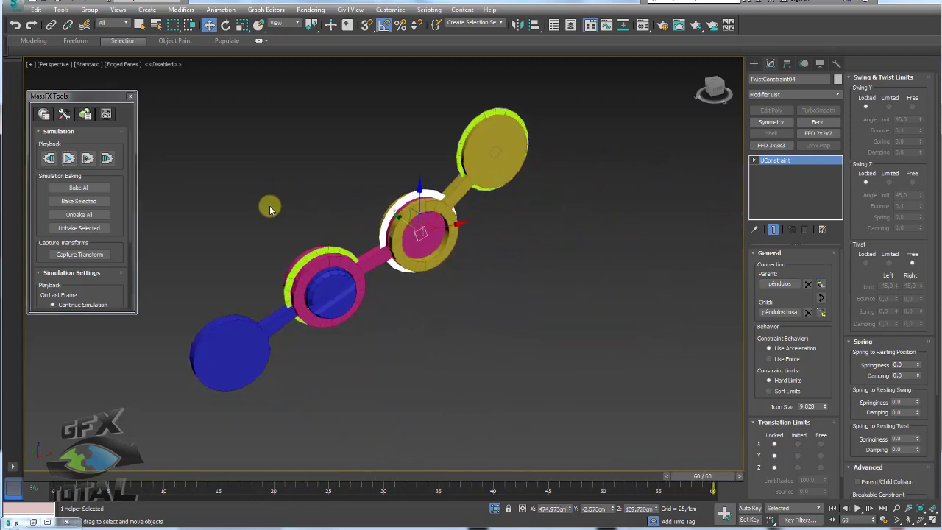
middle_click_drag(610, 332, 561, 321, "alt")
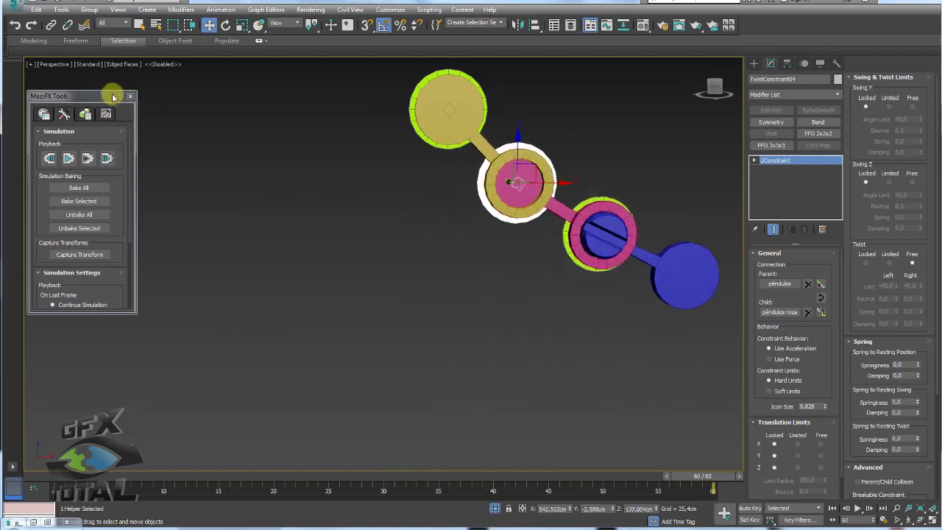
left_click_drag(111, 95, 105, 91)
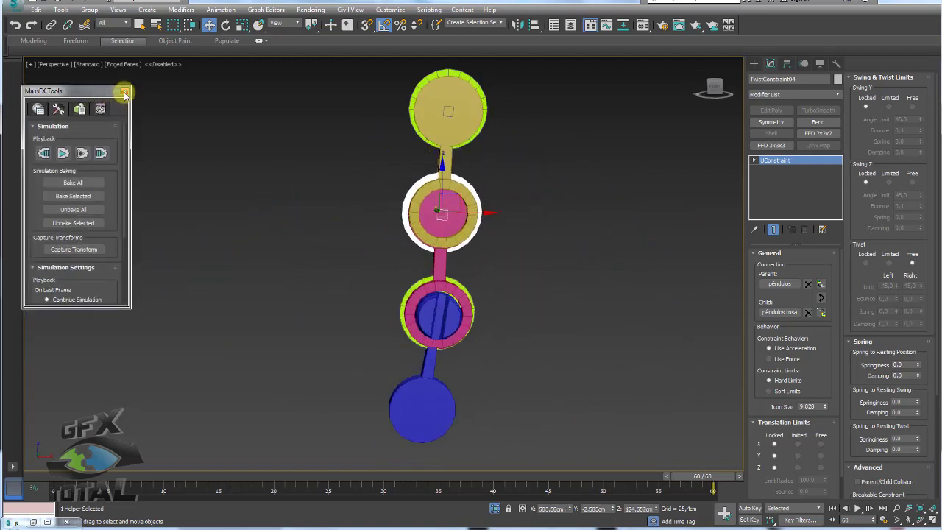
left_click(44, 153)
mouse_move(209, 164)
middle_mouse_down("alt")
mouse_move(376, 206)
mouse_move(509, 171)
middle_mouse_up("alt")
left_click(503, 137, "ctrl")
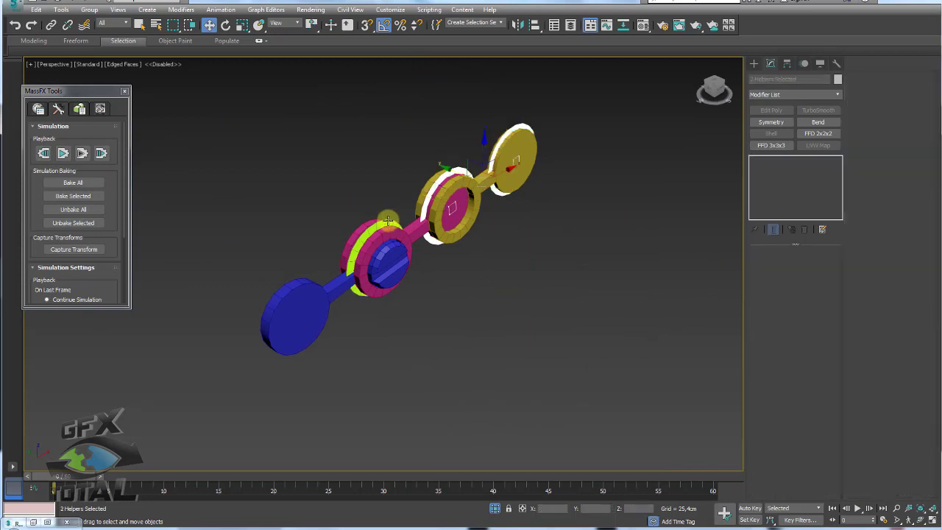
Box-select the three pendulum pieces and frame them in the view.
left_click(387, 219, "ctrl")
right_click(388, 222)
mouse_move(409, 198)
middle_mouse_down("alt")
mouse_move(535, 226)
mouse_move(496, 223)
mouse_move(393, 172)
middle_mouse_up("alt")
left_click_drag(335, 151, 584, 333)
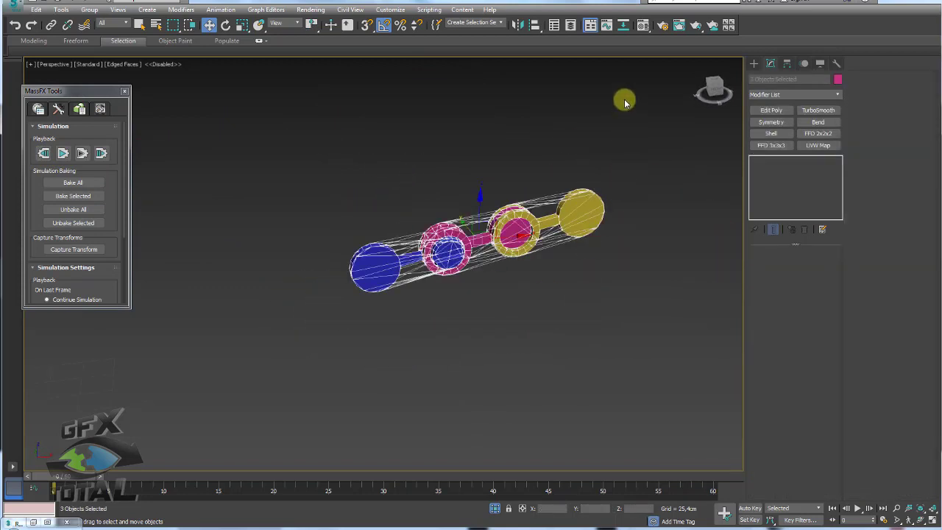
key("z")
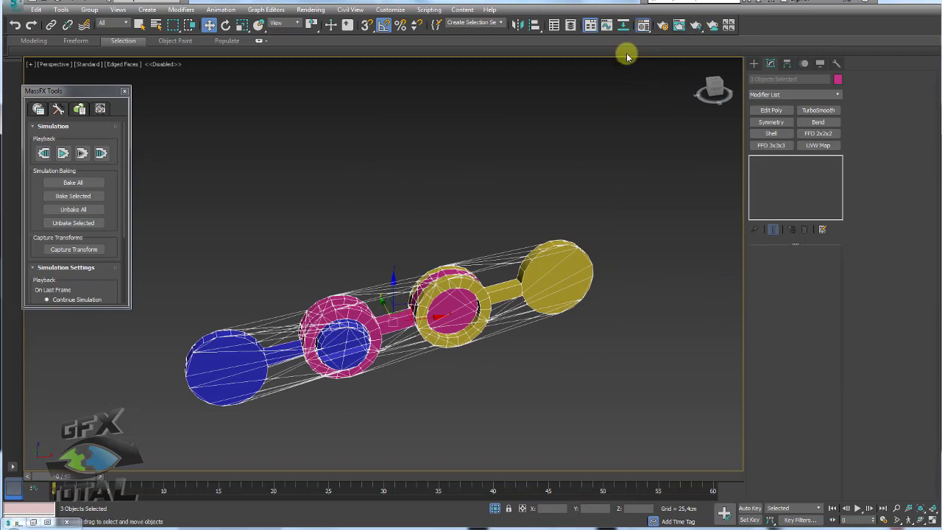
Assign the 01 - Default material to the three pieces and close the Material Editor.
key("m")
left_click(529, 169)
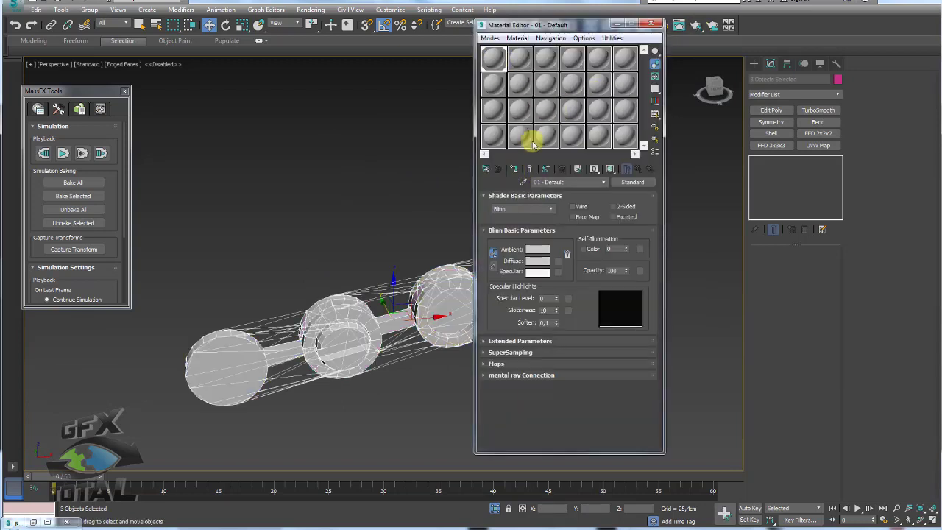
left_click(653, 28)
left_click(439, 157)
middle_click_drag(439, 158, 475, 172, "alt")
scroll(469, 150, "up", 3)
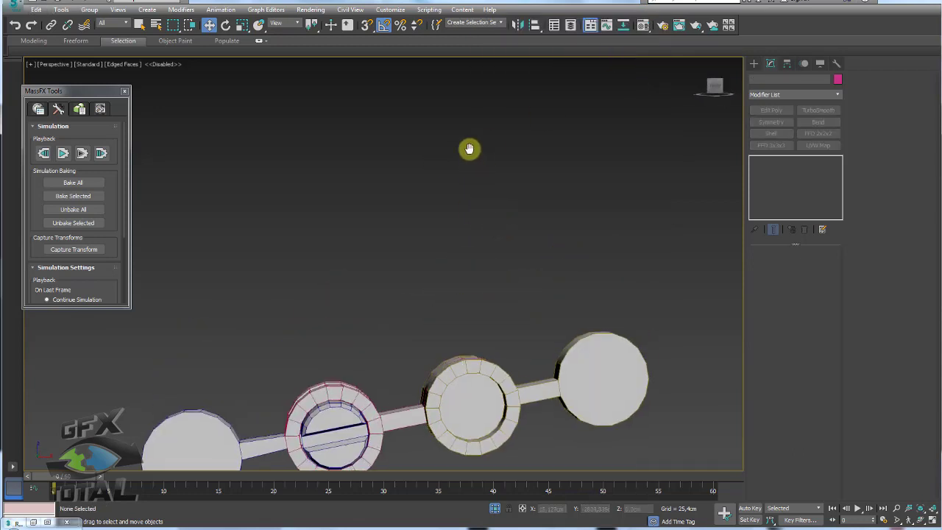
scroll(470, 149, "down", 2)
middle_click_drag(412, 157, 353, 104)
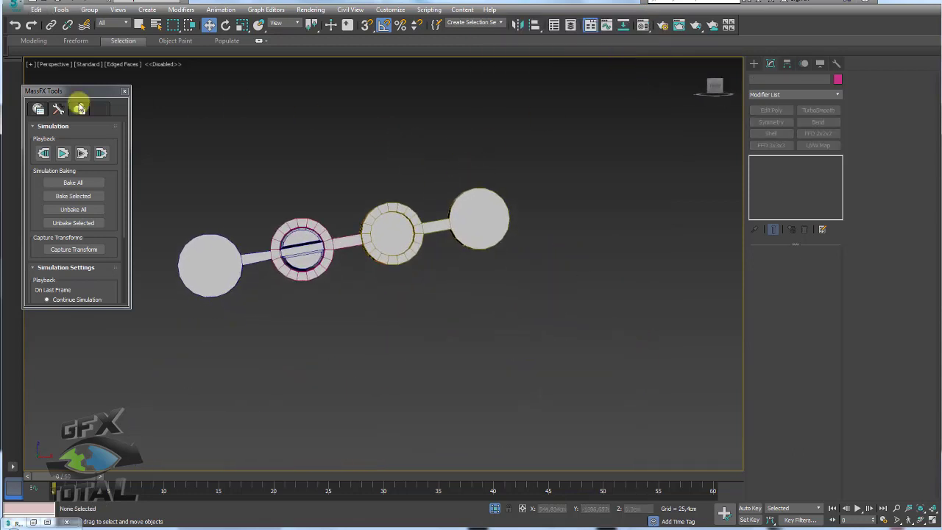
left_click(63, 155)
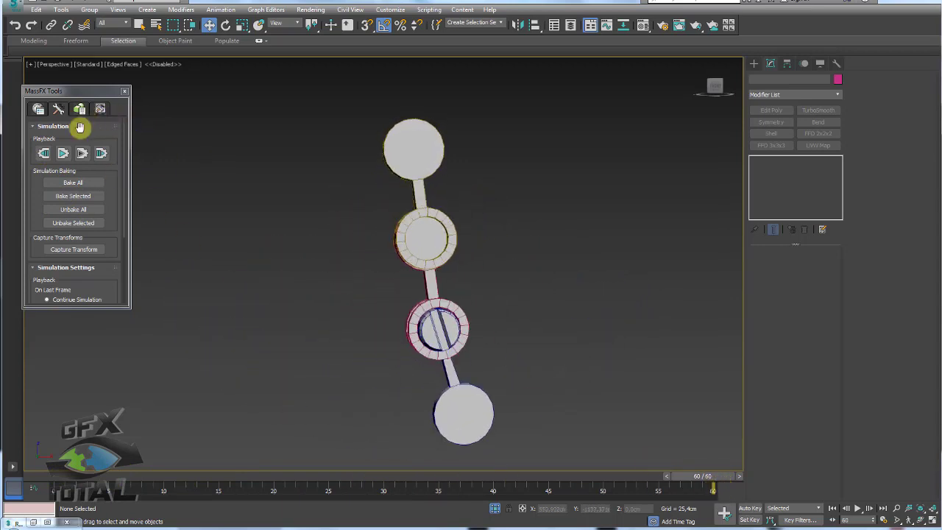
left_click(43, 153)
Close MassFX Tools and zoom the view to fit the seven-ball Newton's cradle.
left_click(124, 92)
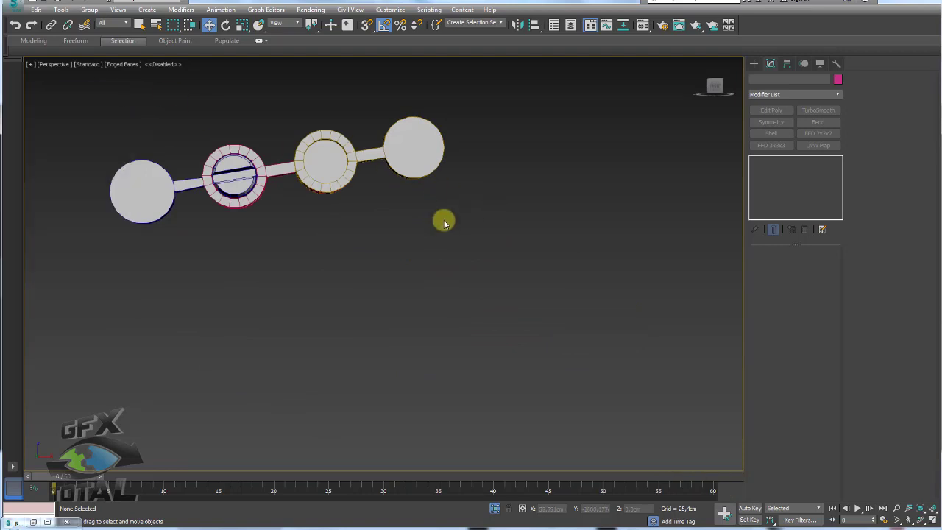
mouse_move(443, 219)
middle_mouse_down("alt")
mouse_move(435, 279)
mouse_move(473, 290)
mouse_move(535, 363)
middle_mouse_up("alt")
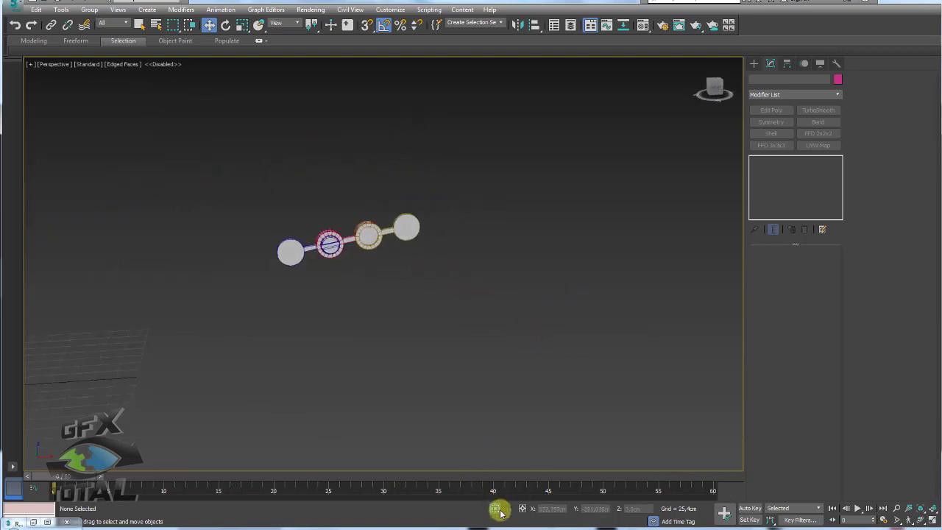
mouse_move(498, 508)
middle_mouse_down("alt")
mouse_move(522, 488)
mouse_move(502, 326)
mouse_move(458, 328)
mouse_move(501, 342)
middle_mouse_up("alt")
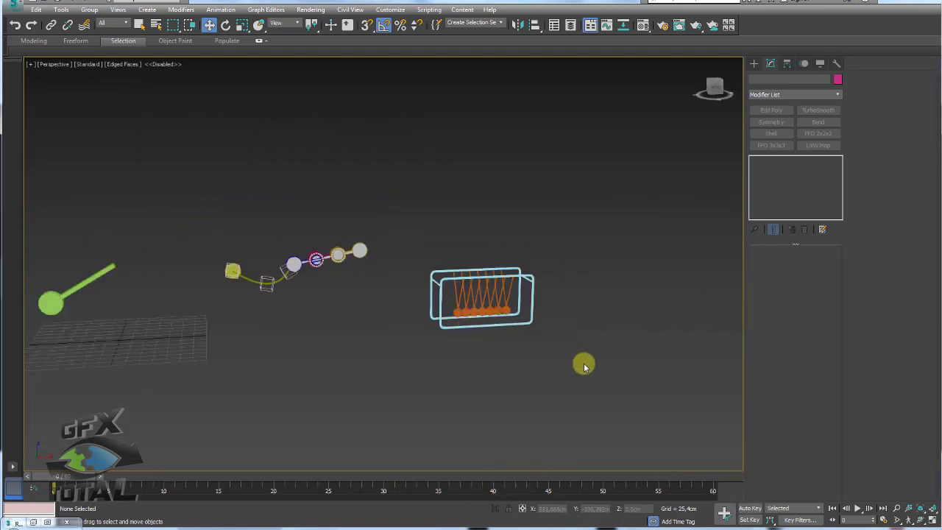
left_click_drag(582, 363, 410, 242)
key("z")
Orbit to a front-facing view and select the cradle's first string and ball.
mouse_move(543, 308)
middle_mouse_down("alt")
mouse_move(568, 326)
mouse_move(593, 321)
middle_mouse_up("alt")
mouse_move(469, 258)
middle_mouse_down("alt")
mouse_move(451, 267)
mouse_move(447, 248)
mouse_move(420, 297)
mouse_move(343, 257)
mouse_move(315, 312)
middle_mouse_up("alt")
scroll(445, 248, "up", 2)
scroll(342, 256, "up", 3)
left_click(343, 302)
scroll(317, 260, "up", 1)
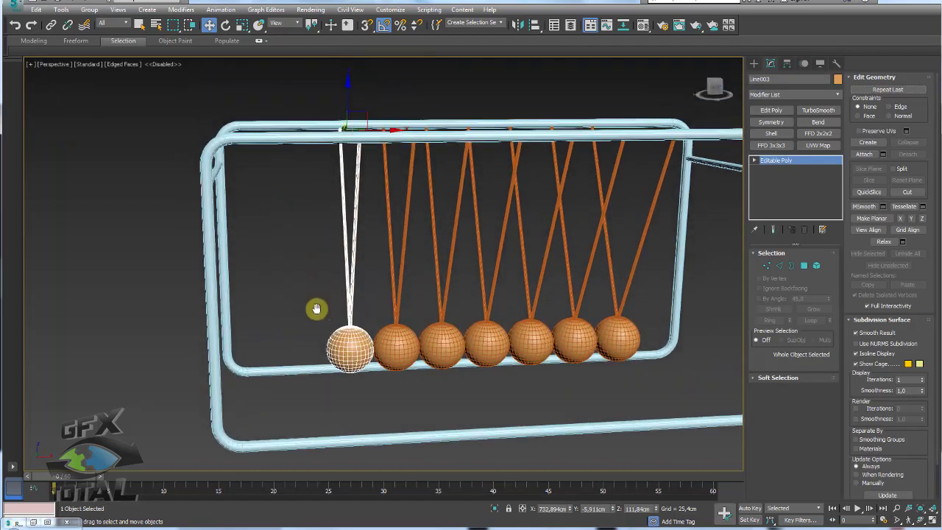
Zoom in on the first string and test-swing it with the Rotate tool.
scroll(337, 301, "up", 2)
mouse_move(387, 327)
middle_mouse_down("alt")
mouse_move(336, 358)
mouse_move(379, 275)
middle_mouse_up("alt")
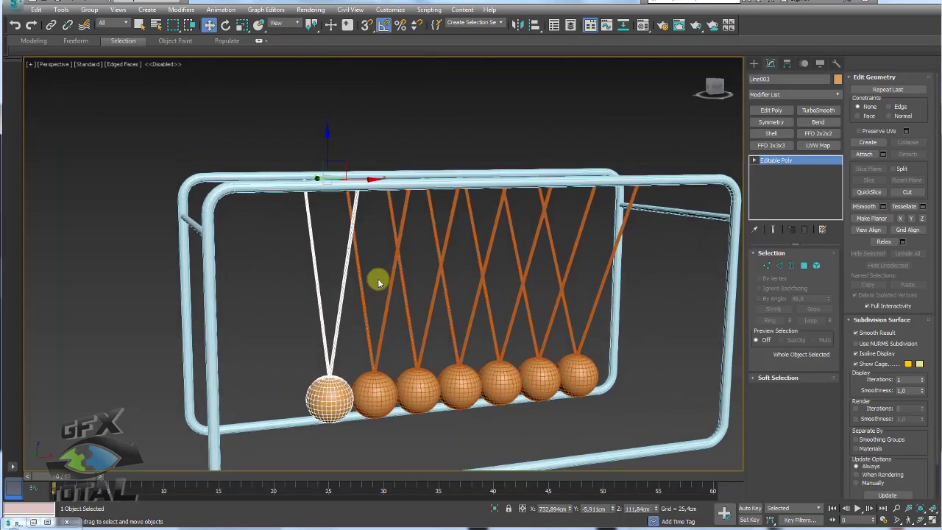
scroll(326, 243, "up", 3)
scroll(331, 237, "up", 2)
scroll(348, 195, "down", 5)
key("e")
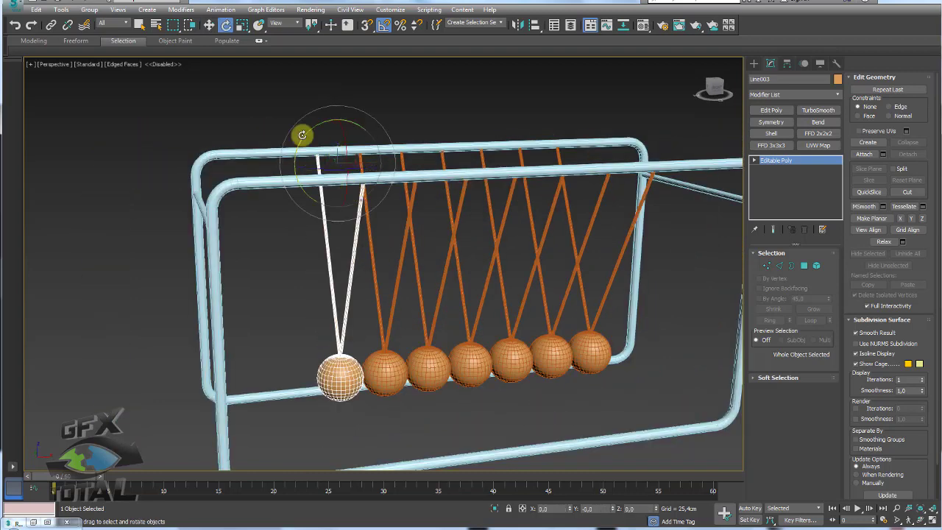
mouse_move(306, 133)
left_mouse_down()
mouse_move(334, 120)
mouse_move(280, 147)
mouse_move(360, 130)
mouse_move(294, 147)
mouse_move(343, 132)
mouse_move(297, 153)
mouse_move(343, 140)
mouse_move(381, 173)
left_mouse_up()
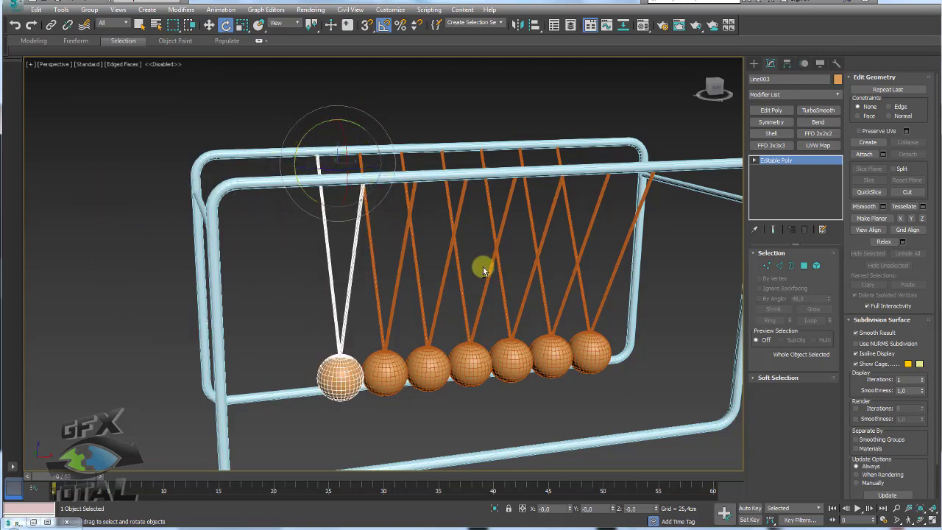
Reframe the cradle from the front and select the leftmost string and ball.
middle_click_drag(482, 266, 448, 218, "alt")
scroll(448, 218, "down", 3)
mouse_move(488, 256)
middle_mouse_down("alt")
mouse_move(458, 281)
mouse_move(532, 326)
mouse_move(468, 355)
middle_mouse_up("alt")
key("ctrl+a")
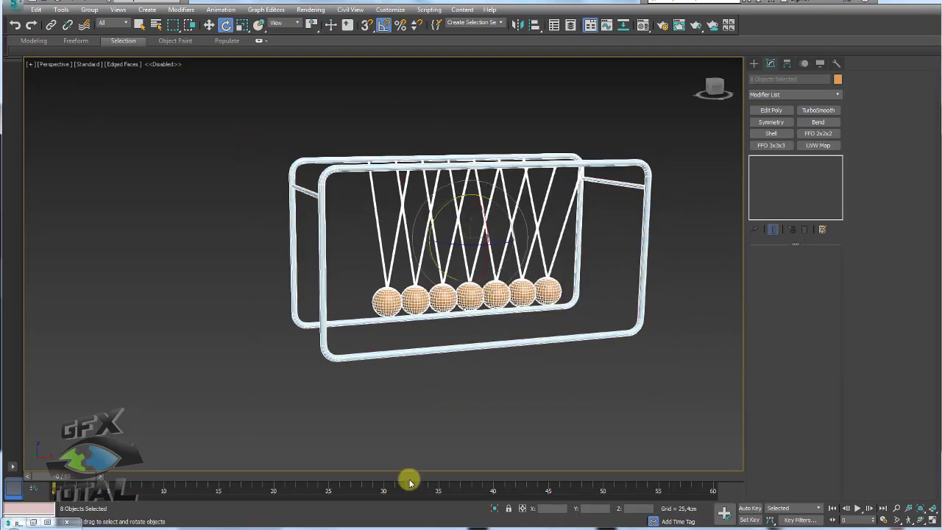
scroll(538, 398, "up", 5)
mouse_move(538, 397)
middle_mouse_down()
mouse_move(541, 377)
mouse_move(442, 353)
middle_mouse_up()
scroll(541, 377, "down", 4)
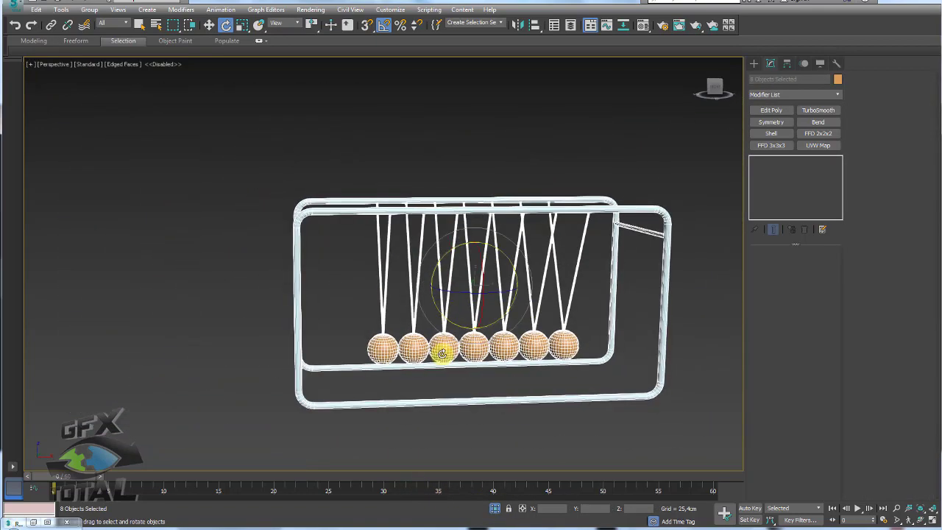
left_click(383, 353)
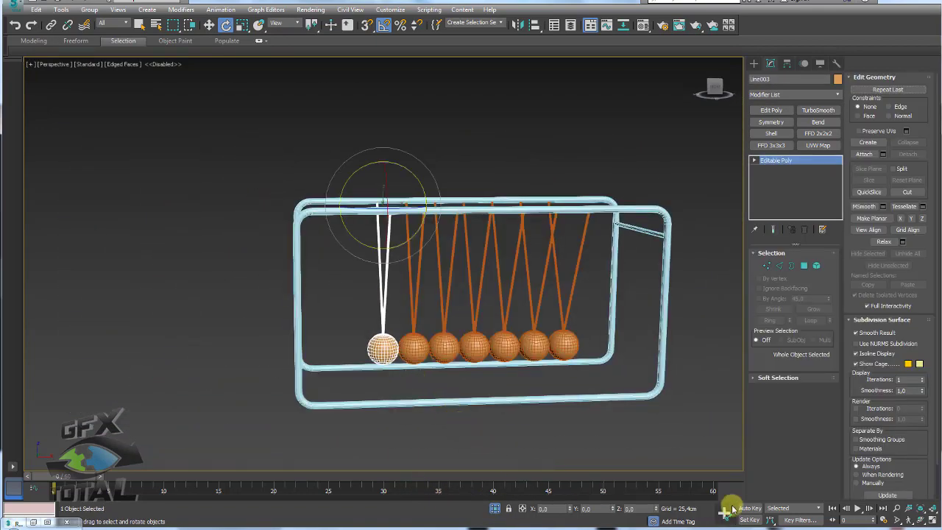
With Auto Key on, raise the left pendulum 25° at frame 0 and rest it at frame 15.
left_click(750, 509)
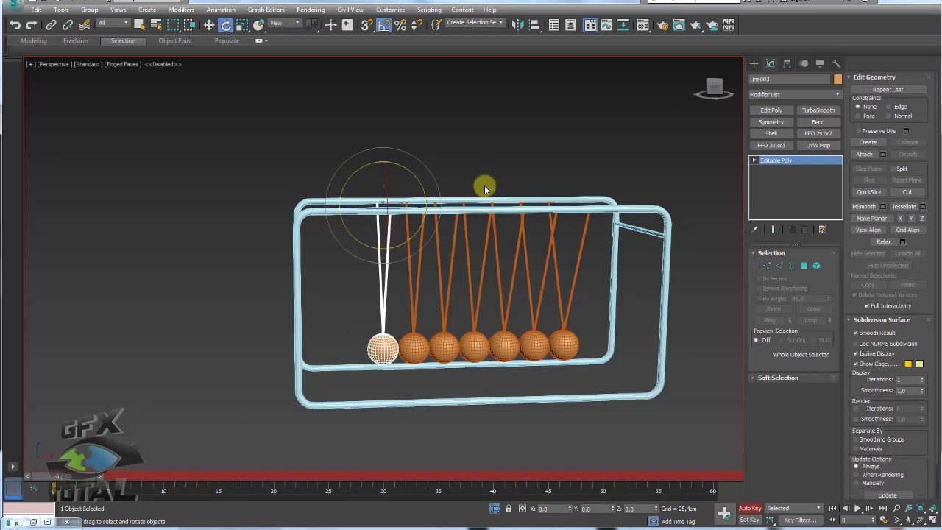
left_click_drag(407, 175, 421, 178)
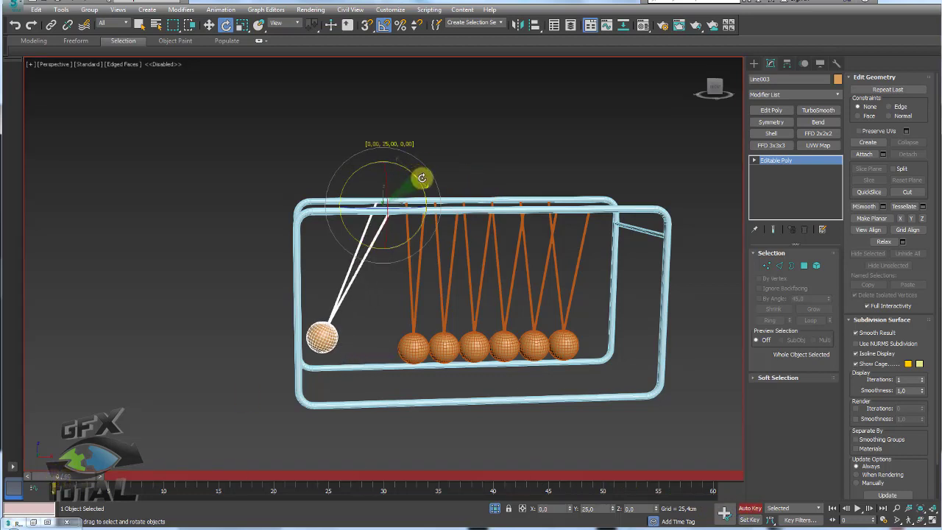
left_click_drag(421, 178, 422, 178)
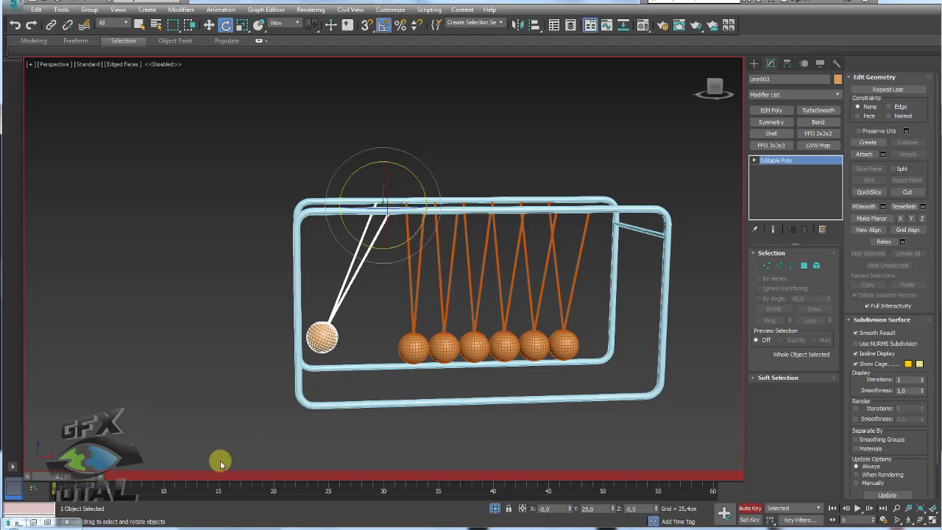
left_click(78, 480)
mouse_move(83, 480)
left_mouse_down()
mouse_move(295, 480)
mouse_move(248, 483)
left_mouse_up()
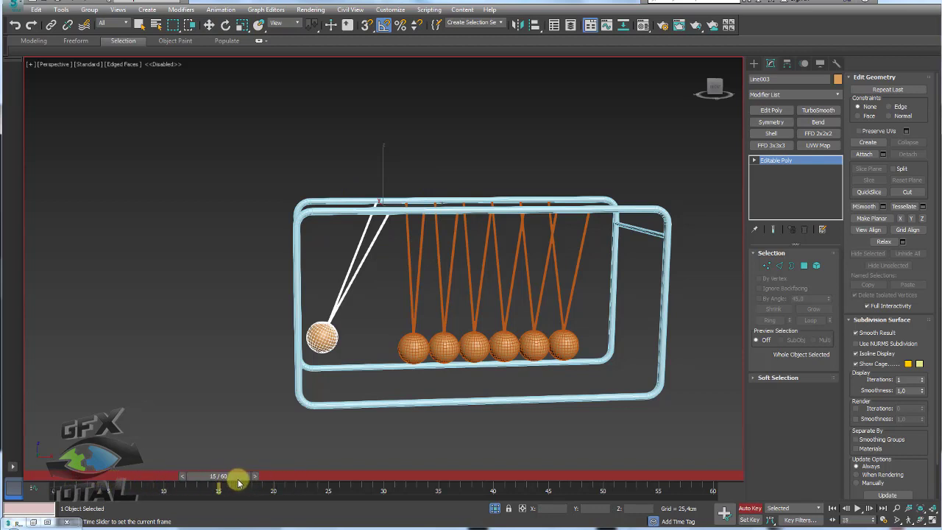
key("e")
left_click_drag(409, 242, 413, 240)
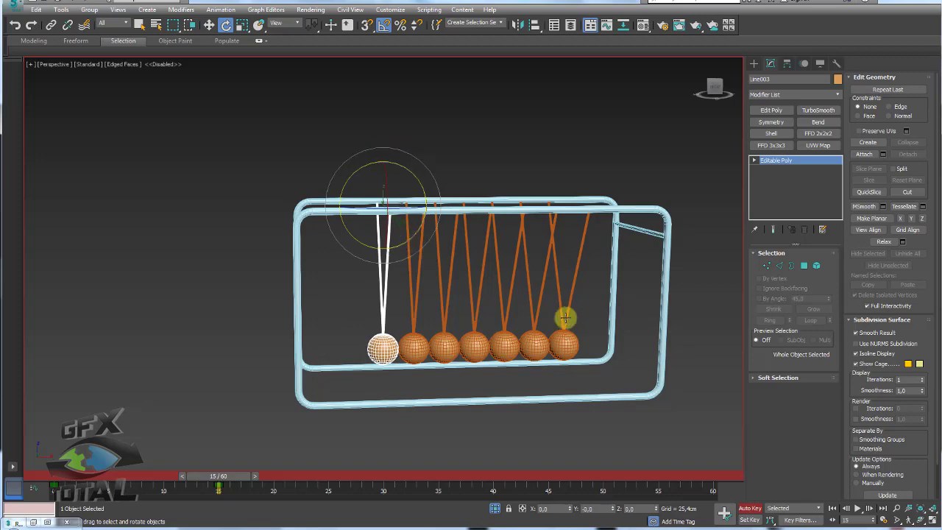
middle_click_drag(565, 318, 458, 311)
Select rightmost string Line009 and swing it out 25° at frame 30.
left_click(471, 359)
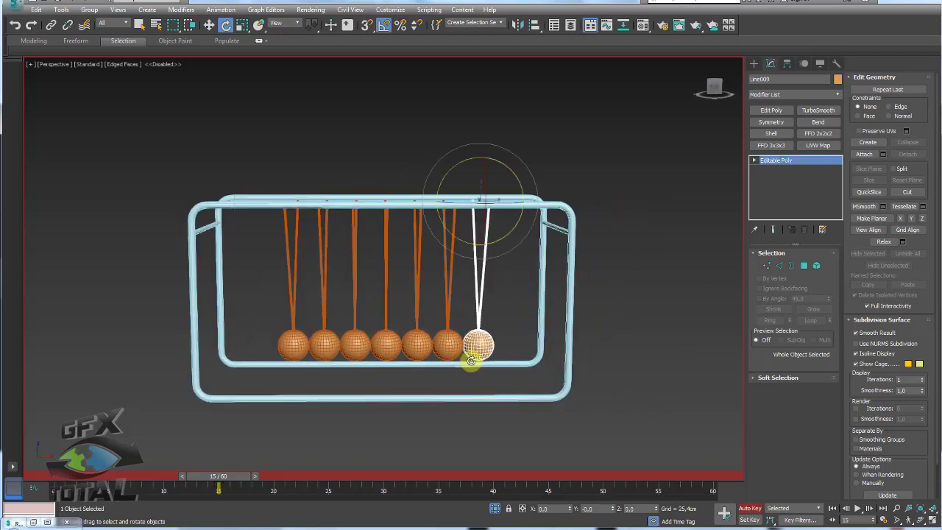
left_click_drag(501, 235, 503, 236)
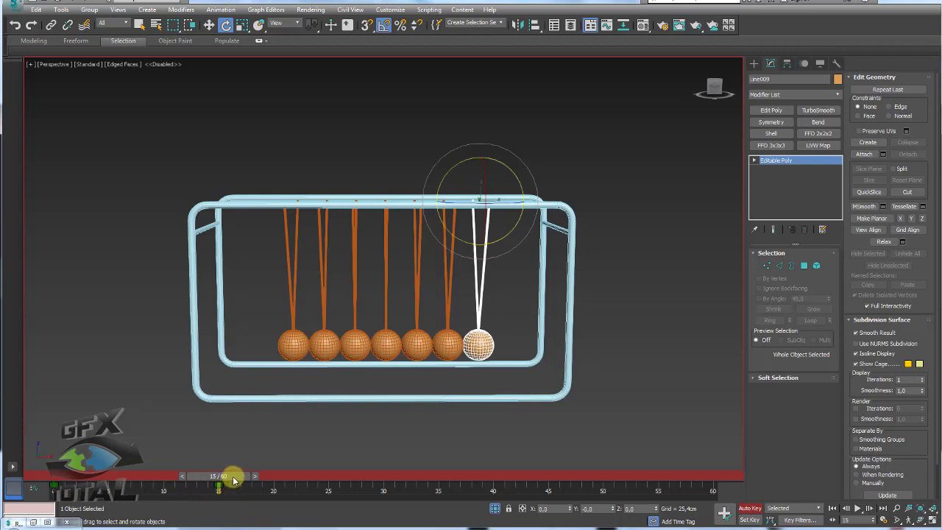
left_click_drag(234, 480, 384, 478)
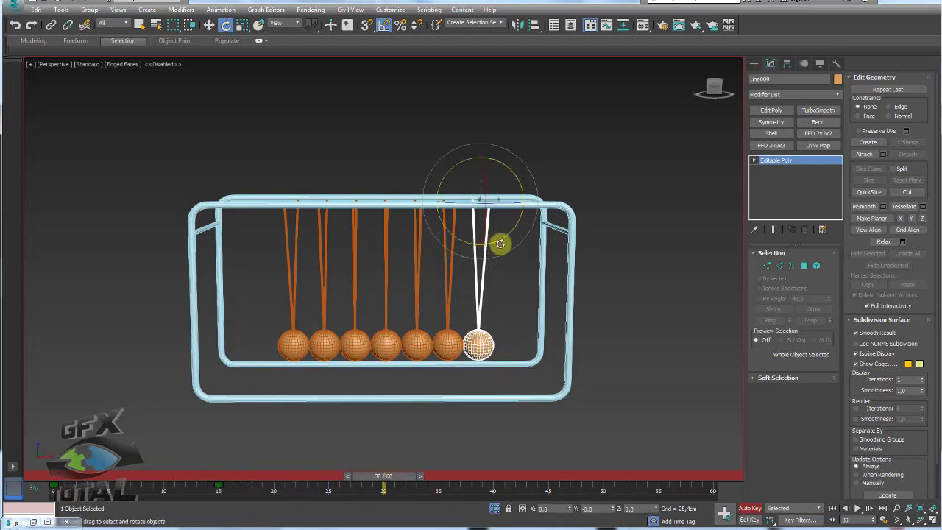
left_click_drag(503, 237, 513, 234)
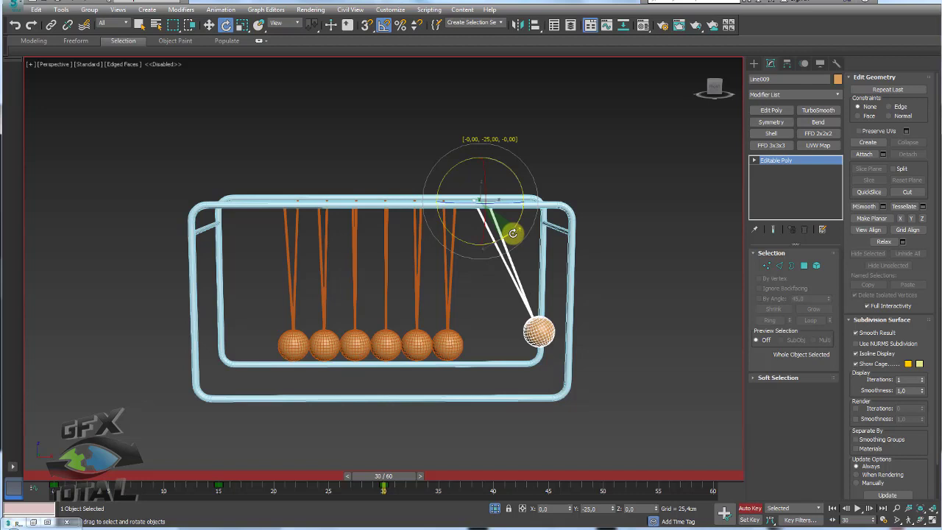
left_click_drag(513, 233, 512, 234)
Bring Line009 back to hanging straight at frame 45 and scrub to preview the swing.
left_click_drag(392, 480, 565, 485)
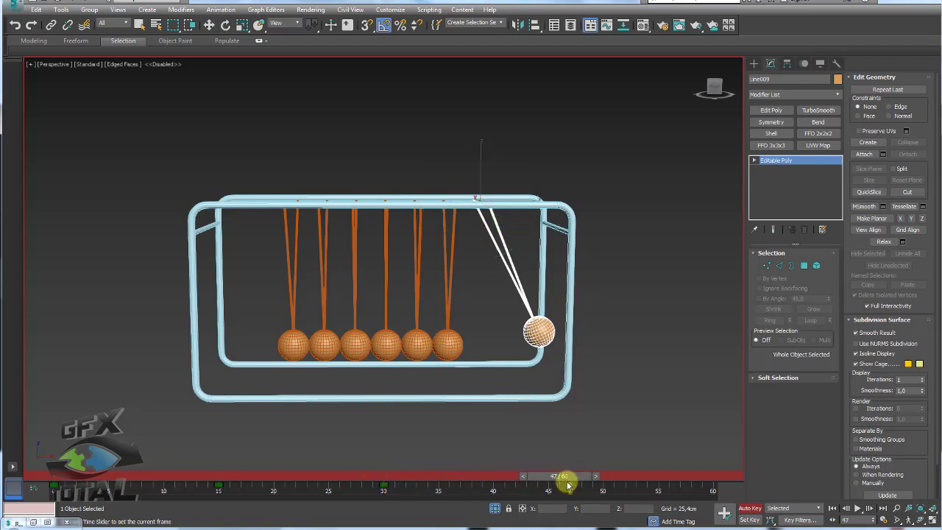
left_click_drag(551, 482, 550, 482)
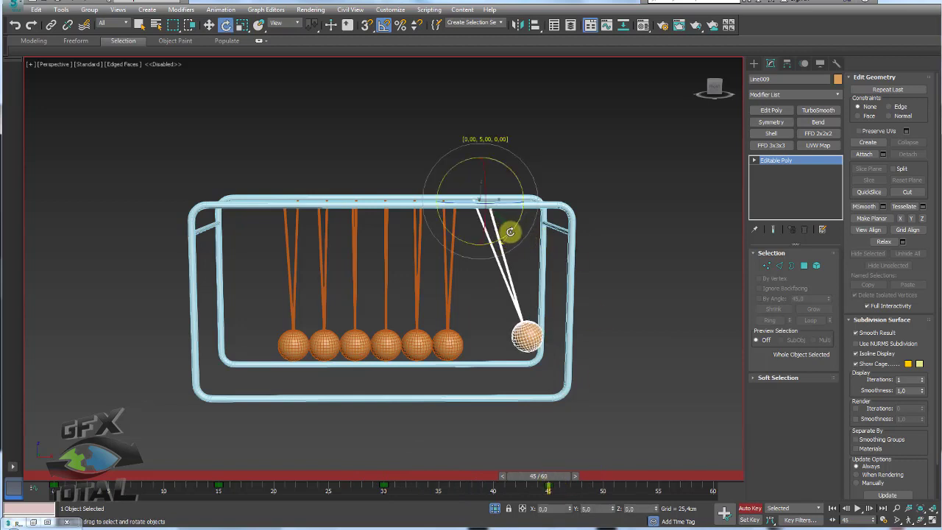
left_click_drag(506, 231, 504, 242)
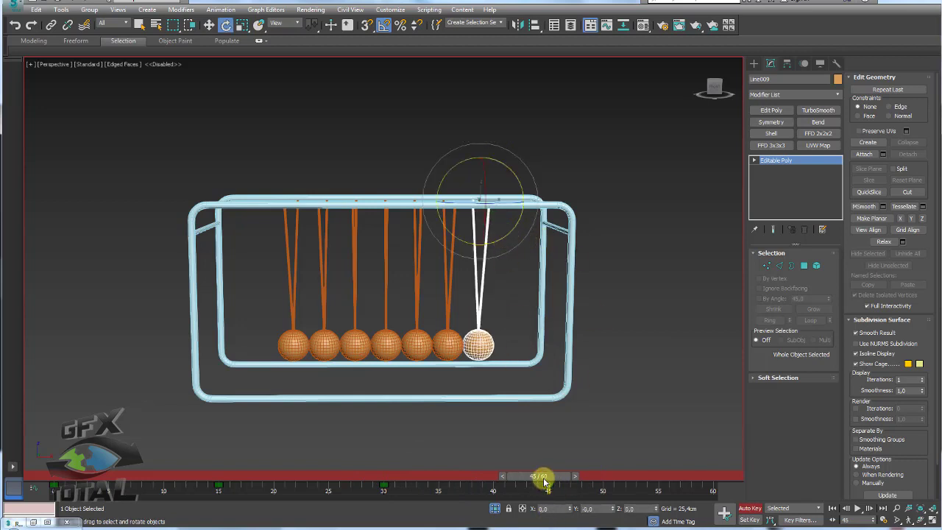
mouse_move(545, 482)
left_mouse_down()
mouse_move(50, 481)
mouse_move(476, 482)
mouse_move(26, 456)
mouse_move(553, 461)
left_mouse_up()
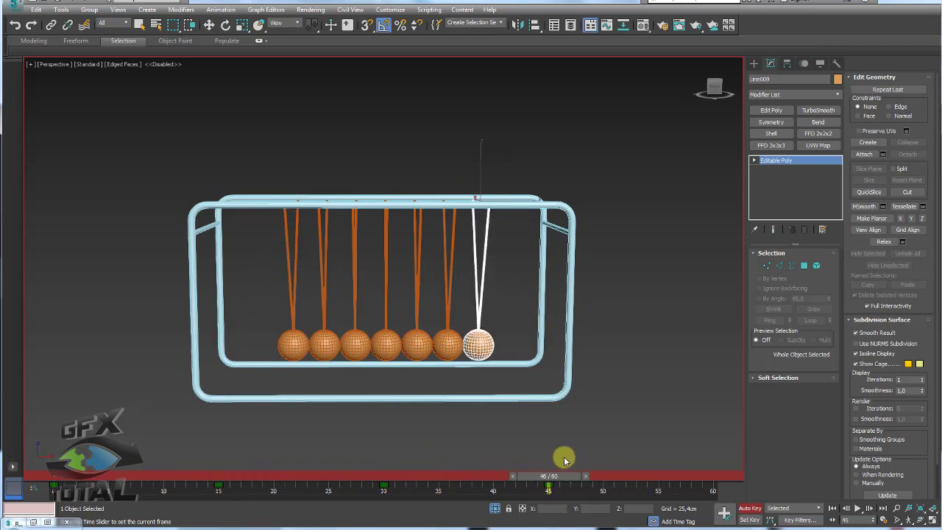
left_click_drag(194, 475, 482, 480)
Move the time slider to the last frame, 60.
key("e")
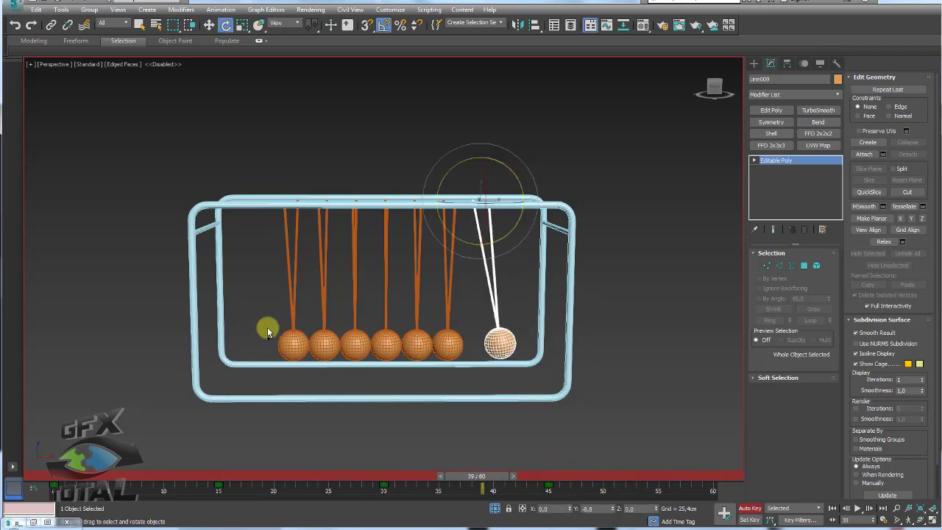
mouse_move(263, 364)
left_mouse_down()
mouse_move(280, 315)
mouse_move(283, 395)
left_mouse_up()
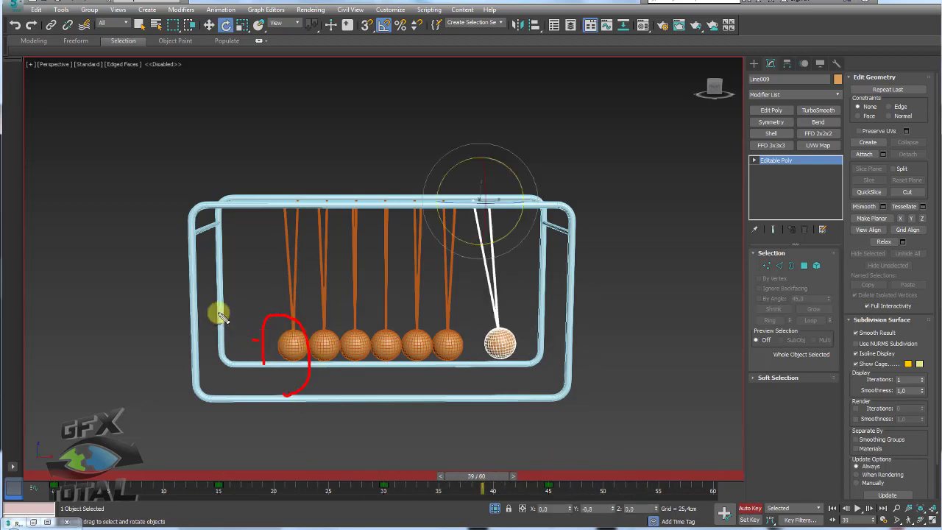
left_click_drag(482, 475, 740, 492)
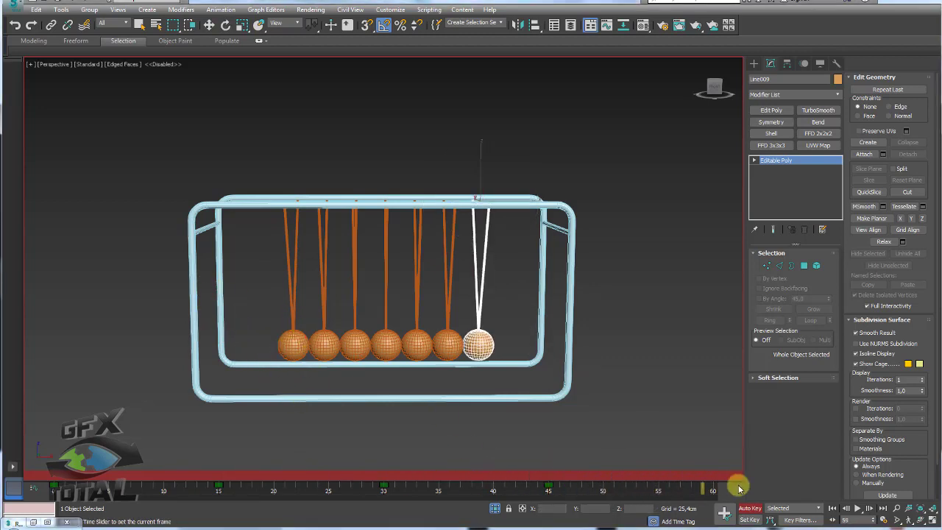
left_click(324, 333)
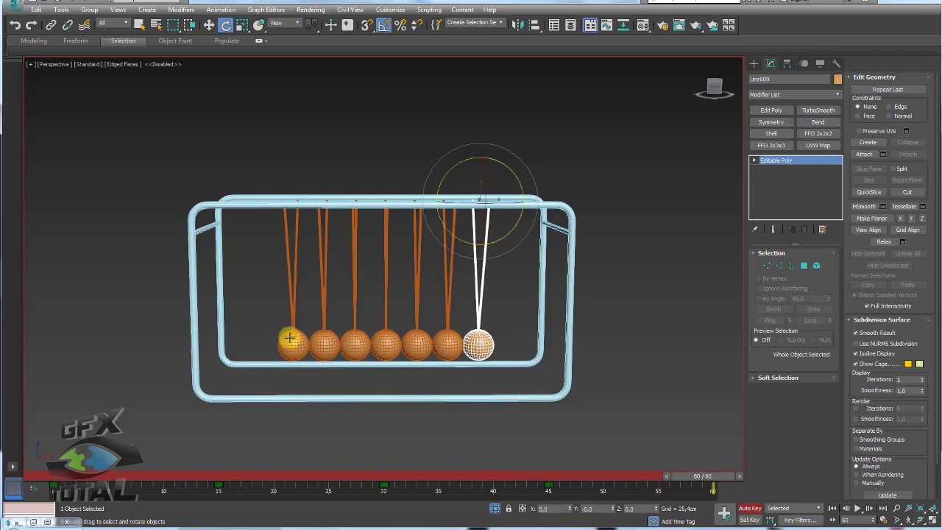
Select Line003 and move its rest key from frame 15 to frame 43 in the track bar.
left_click(290, 336)
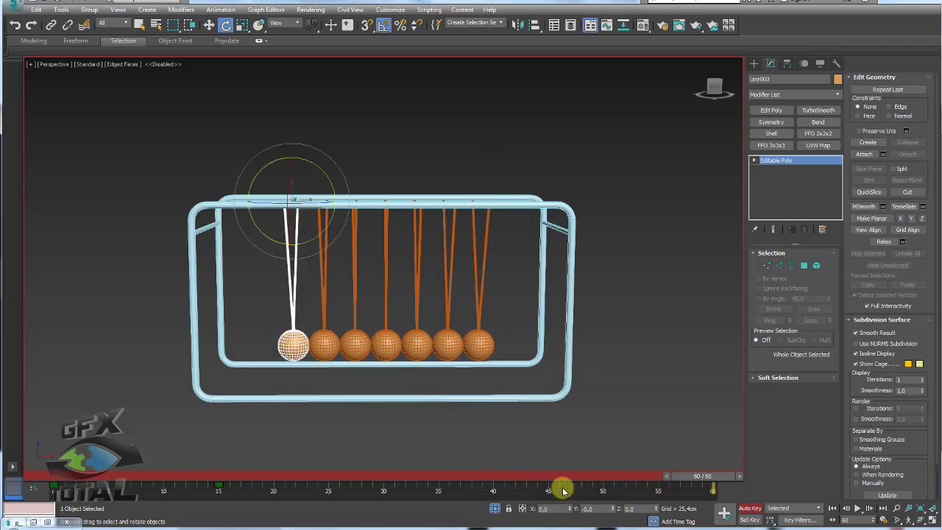
left_click_drag(231, 491, 210, 503)
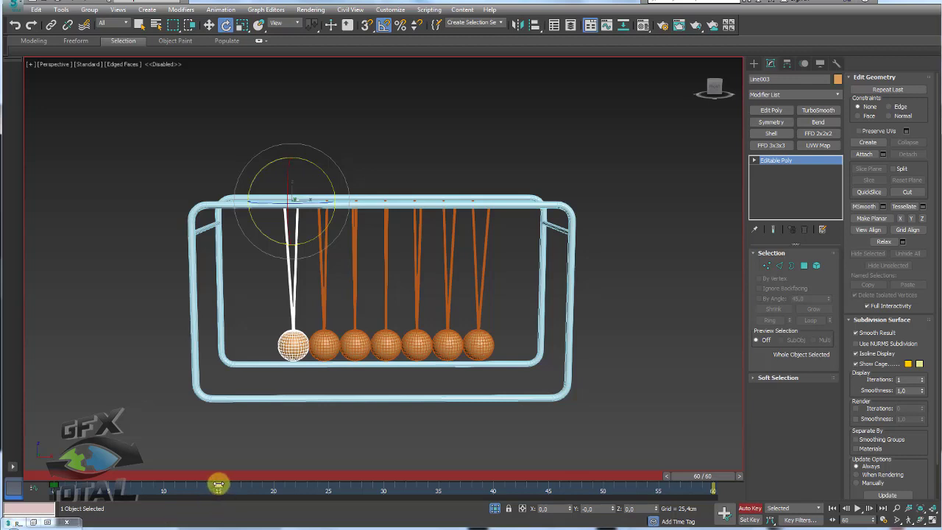
left_click_drag(218, 484, 528, 489, "shift")
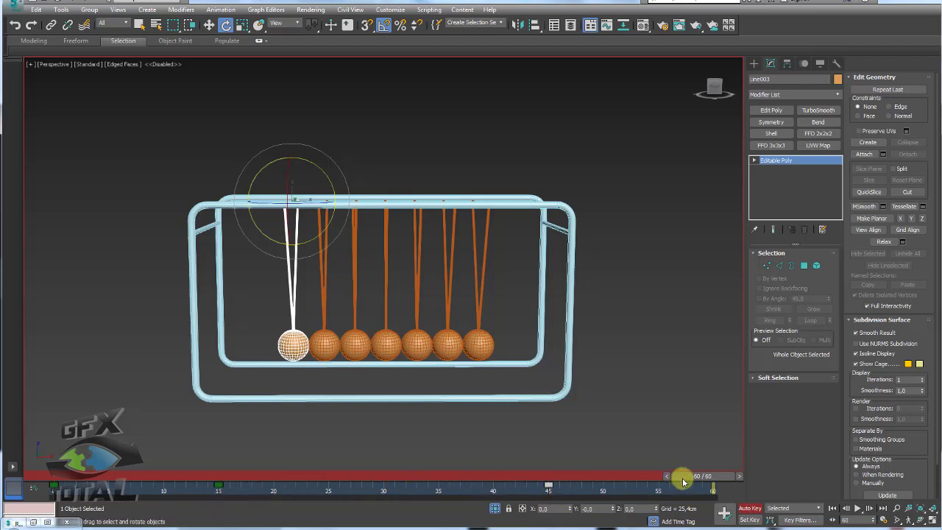
mouse_move(682, 478)
left_mouse_down()
mouse_move(506, 478)
mouse_move(703, 478)
left_mouse_up()
At frame 60, swing the left pendulum out 25° on Y and scrub to preview it.
key("e")
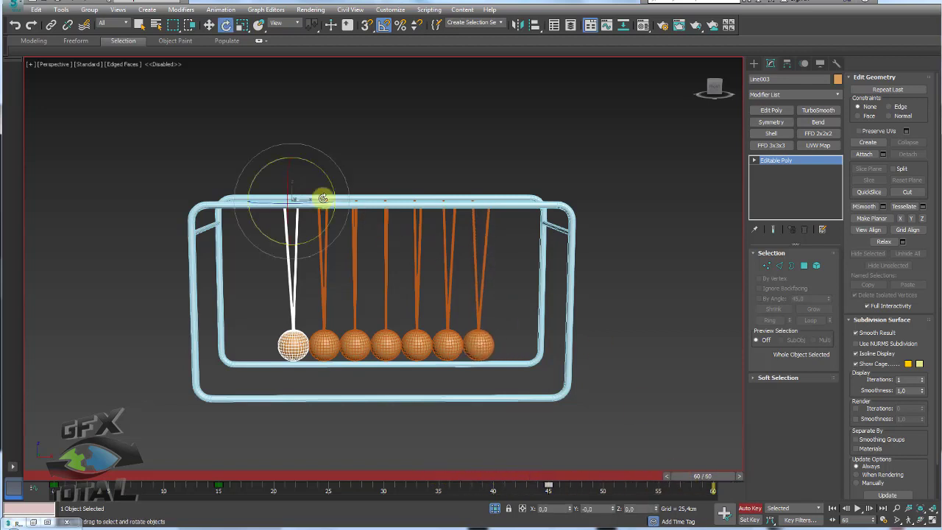
left_click_drag(322, 175, 333, 180)
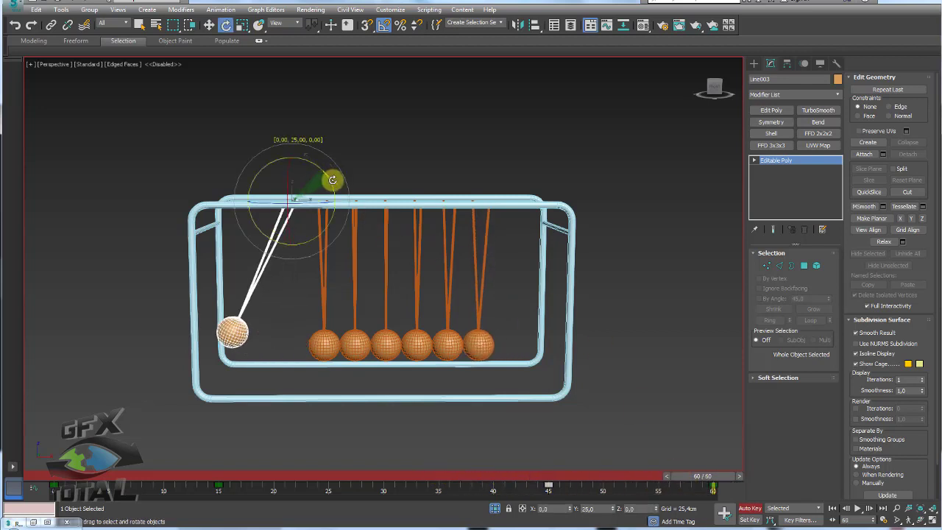
mouse_move(703, 478)
left_mouse_down()
mouse_move(177, 479)
mouse_move(732, 480)
mouse_move(30, 477)
mouse_move(733, 478)
left_mouse_up()
key("e")
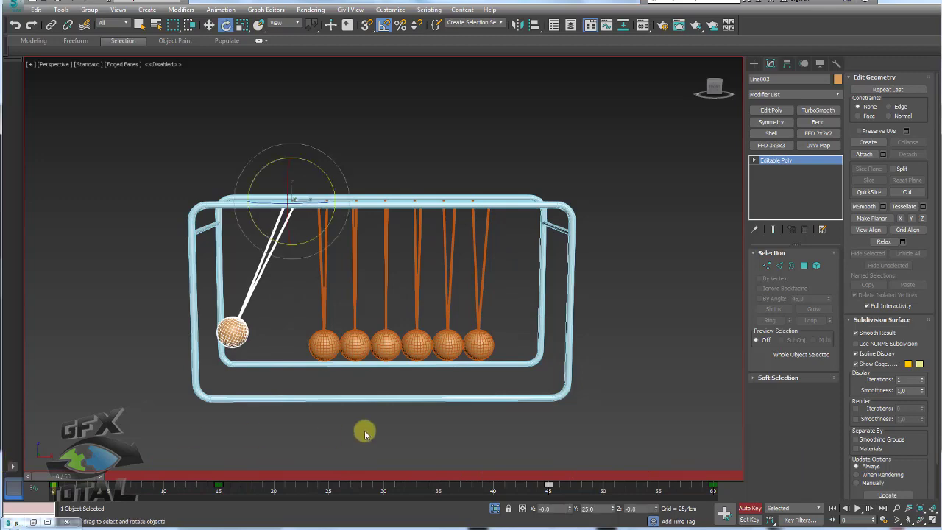
mouse_move(361, 431)
middle_mouse_down("alt")
mouse_move(385, 427)
mouse_move(375, 432)
mouse_move(401, 403)
middle_mouse_up("alt")
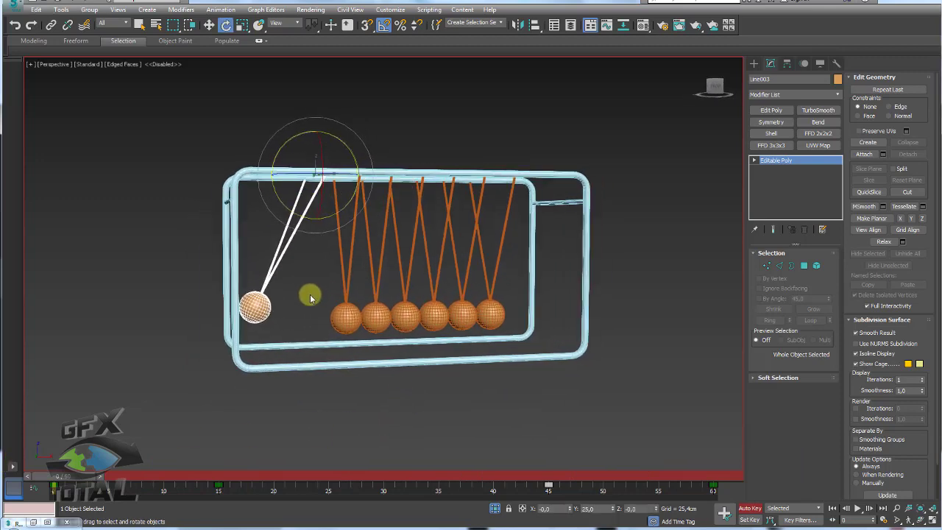
Play the cradle animation, stop at frame 50, and select left string Line003 for rotating.
left_click(675, 428)
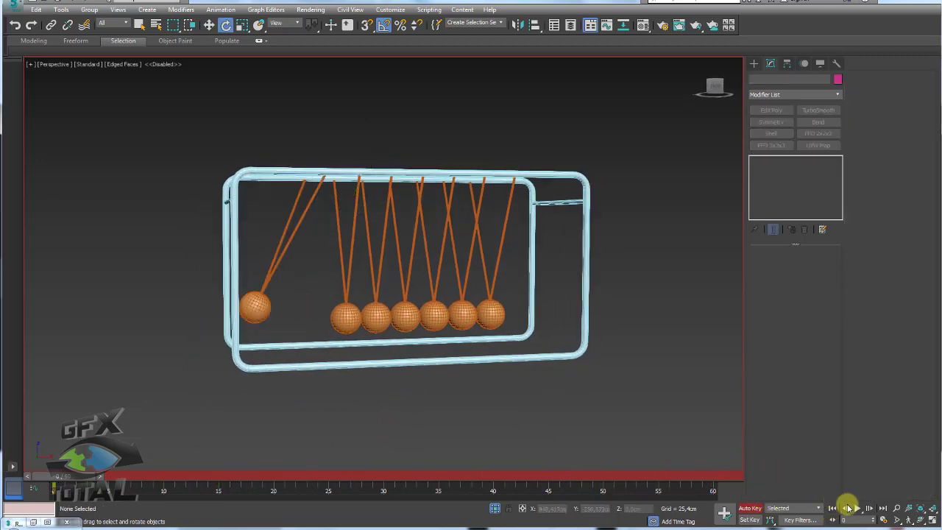
left_click(856, 508)
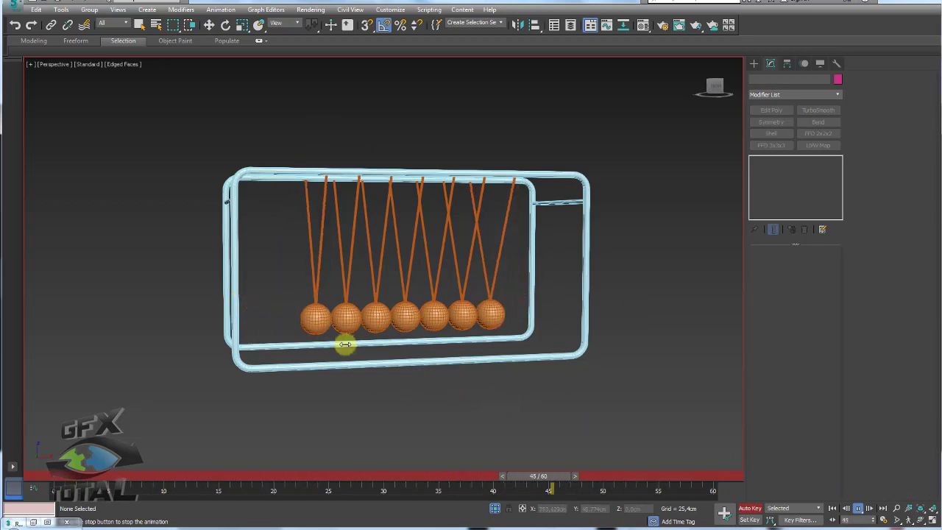
left_click(857, 507)
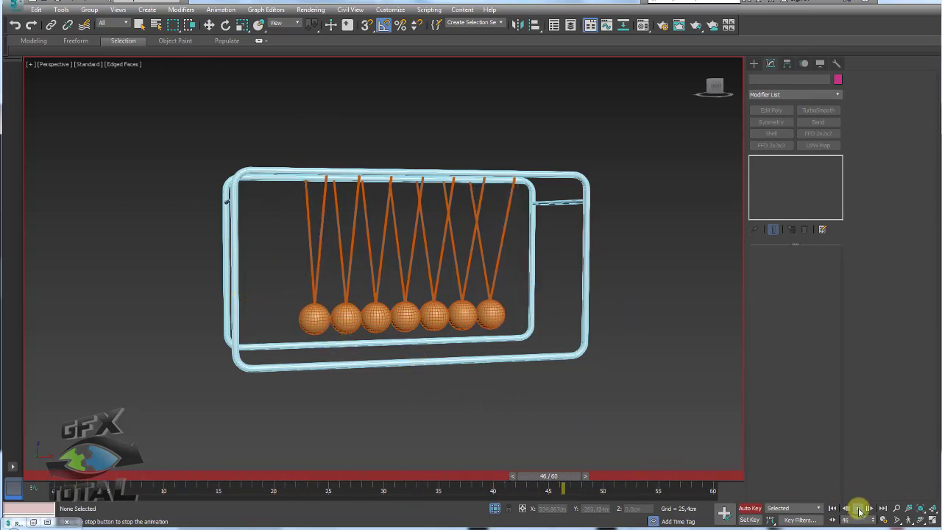
key("e")
left_click(301, 319)
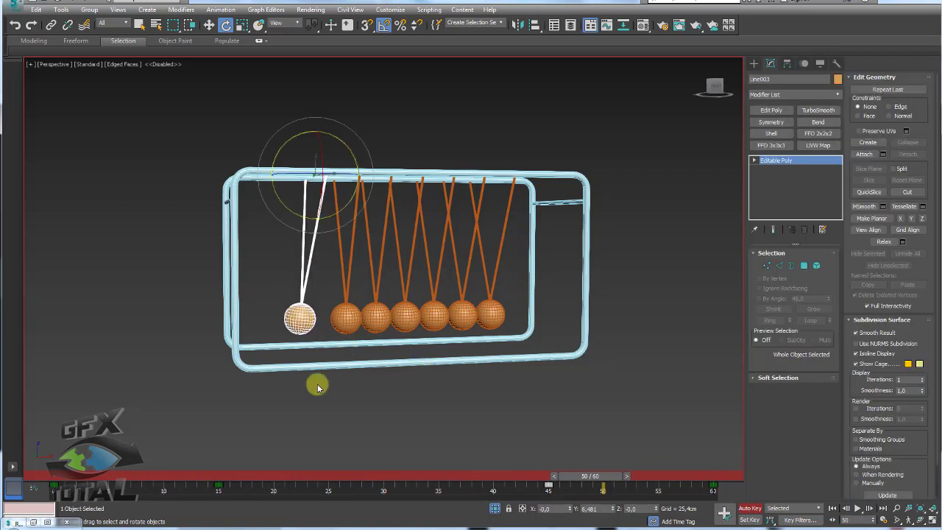
Show only the left string's Y Rotation curve in the Curve Editor.
left_click(605, 28)
scroll(350, 155, "down", 2)
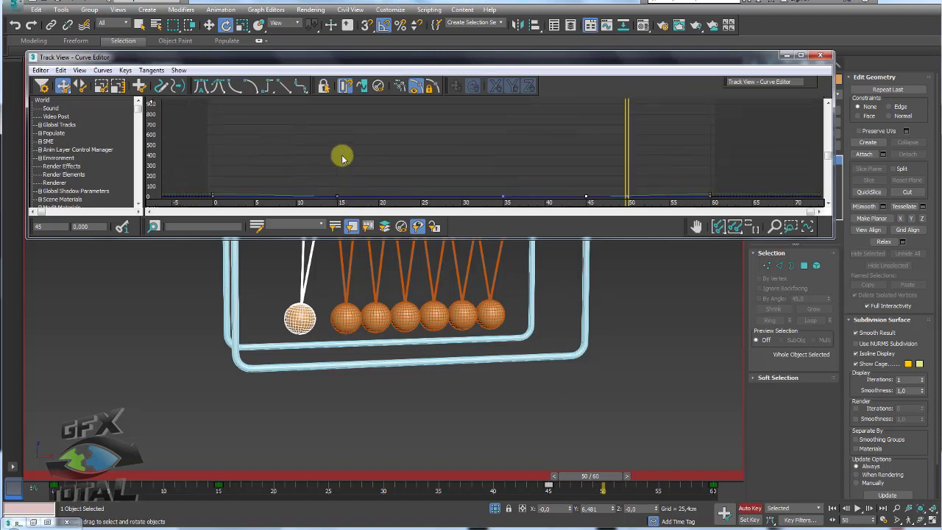
scroll(341, 153, "down", 1)
scroll(341, 153, "down", 2)
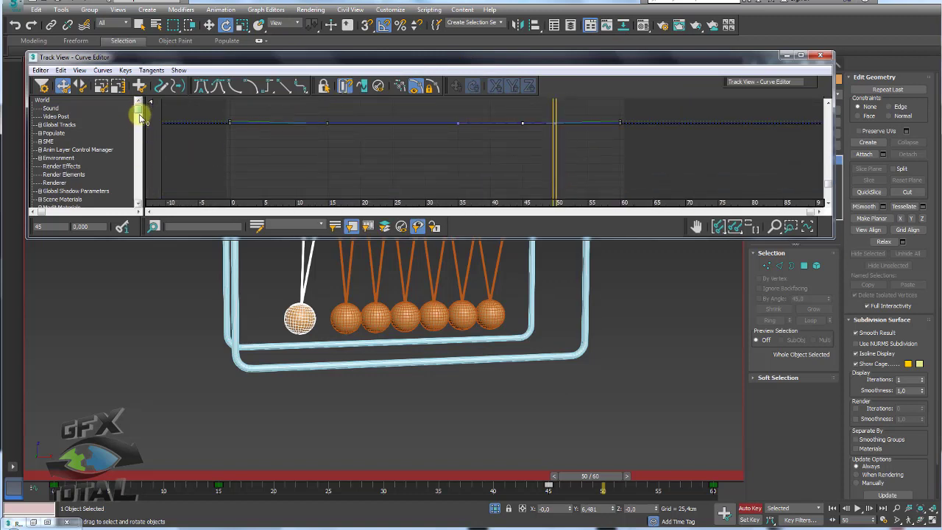
left_click_drag(139, 117, 141, 163)
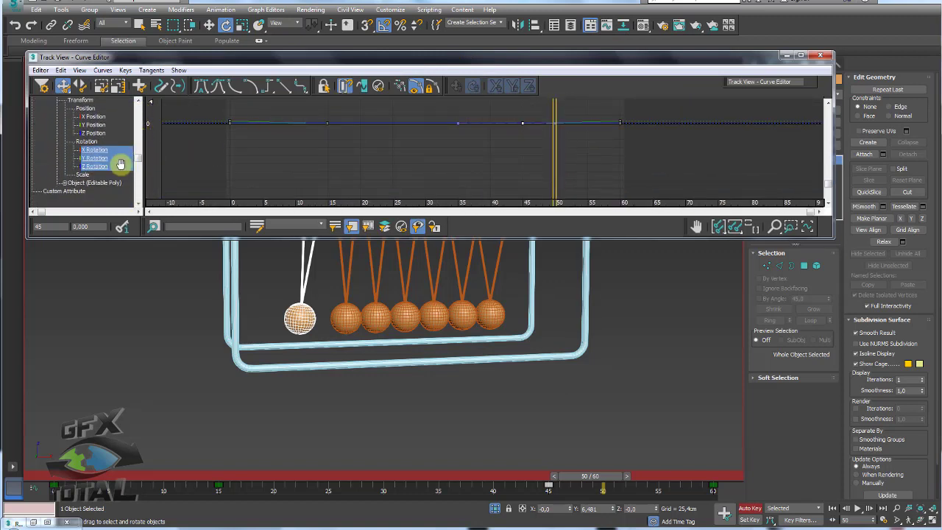
left_click(94, 150)
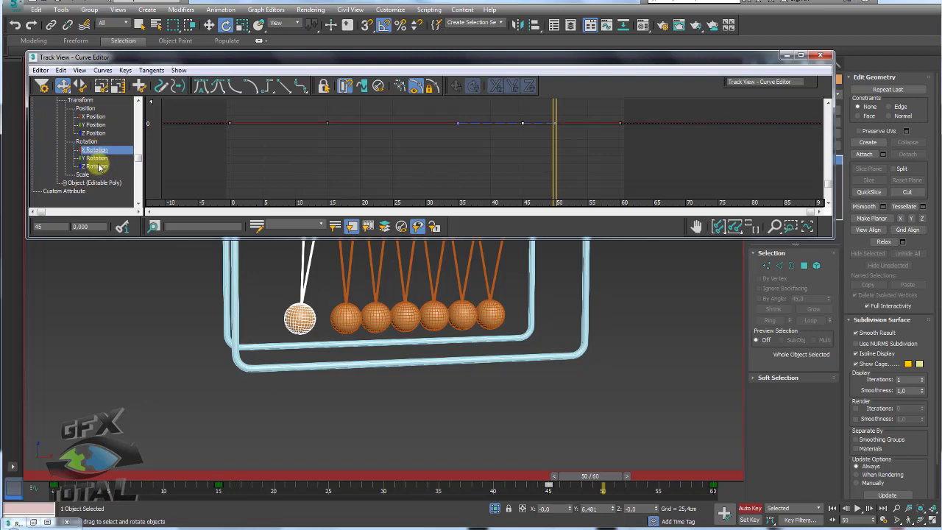
left_click(92, 158)
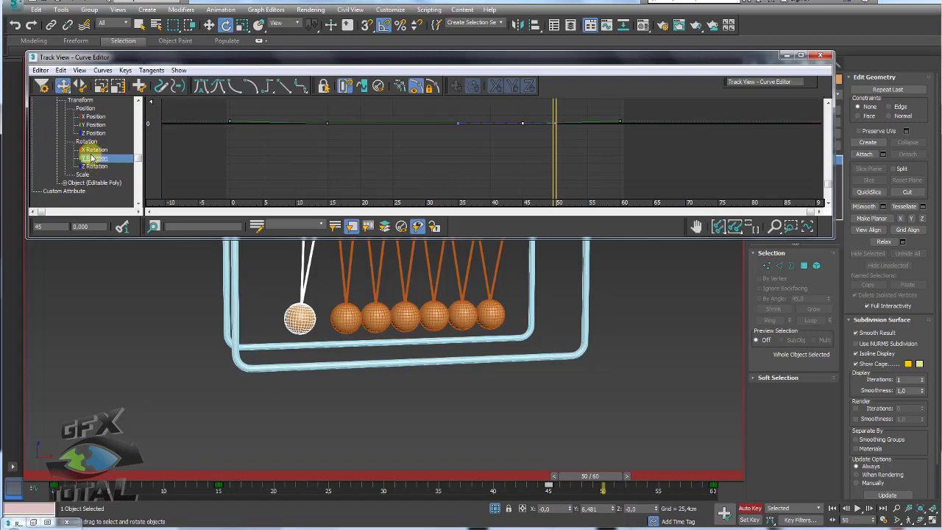
scroll(357, 154, "up", 2)
scroll(406, 155, "up", 2)
scroll(405, 156, "up", 2)
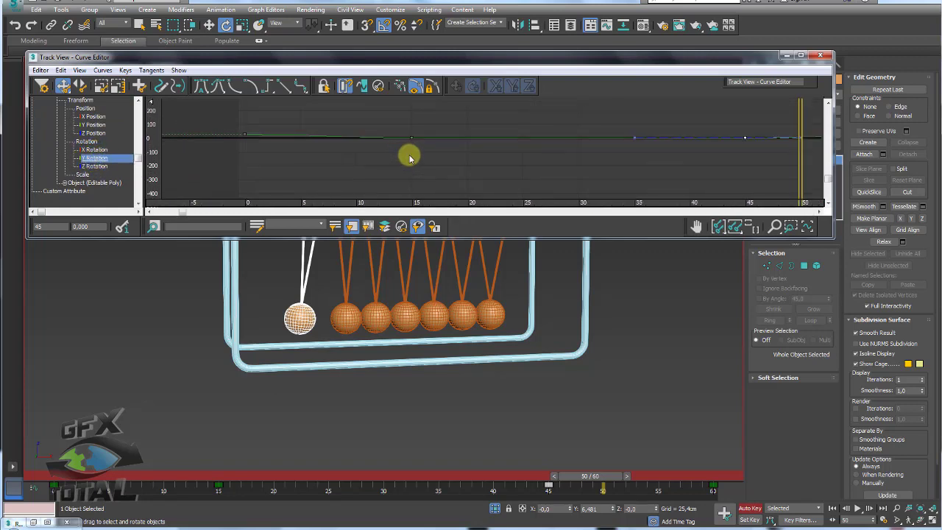
scroll(405, 155, "up", 1)
Set the frame-15 rotation key's tangent to linear.
left_click_drag(610, 479, 240, 478)
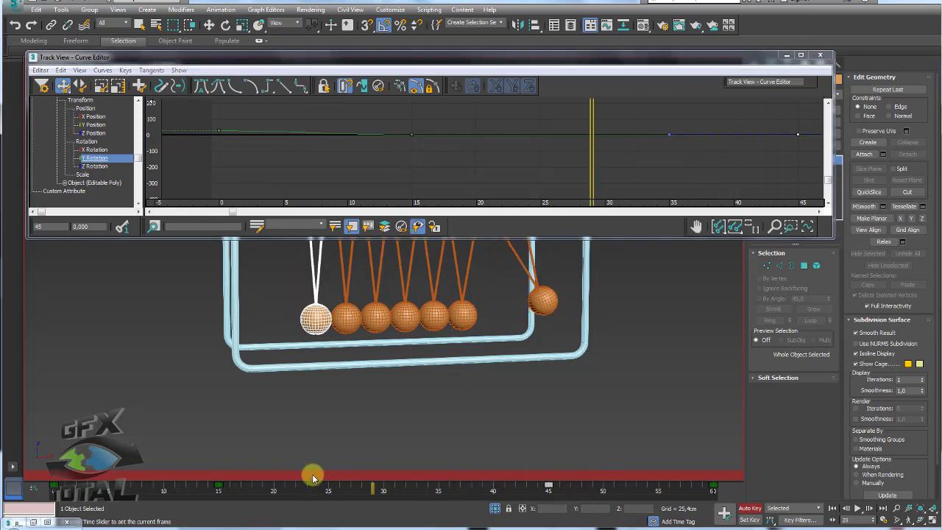
key("e")
left_click(376, 124)
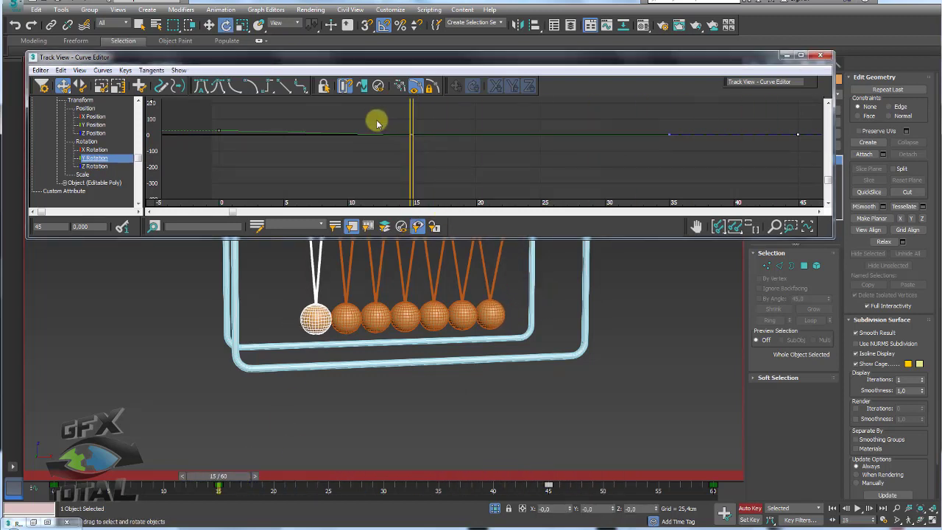
left_click(288, 88)
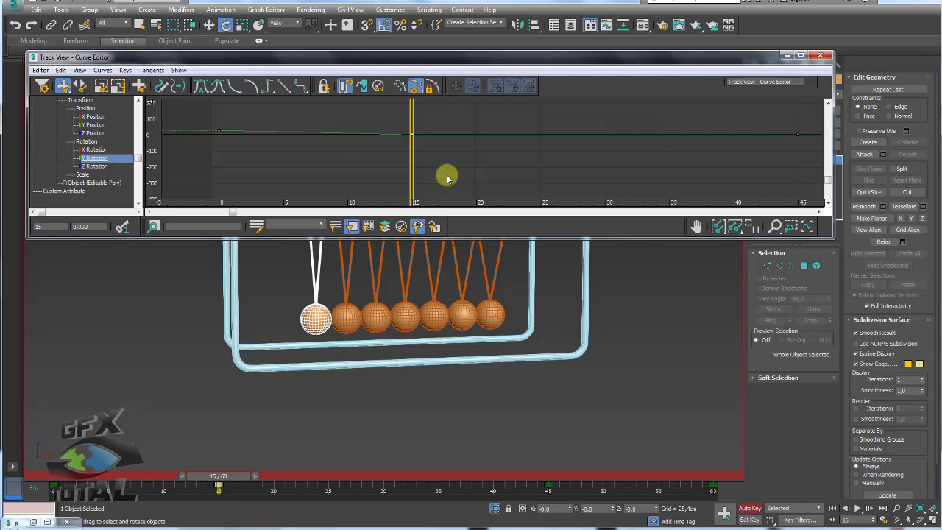
mouse_move(507, 287)
middle_mouse_down("alt")
mouse_move(437, 373)
mouse_move(368, 403)
middle_mouse_up("alt")
Make the frame-45 key linear as well and play the animation to check the swing.
left_click_drag(231, 480, 548, 480)
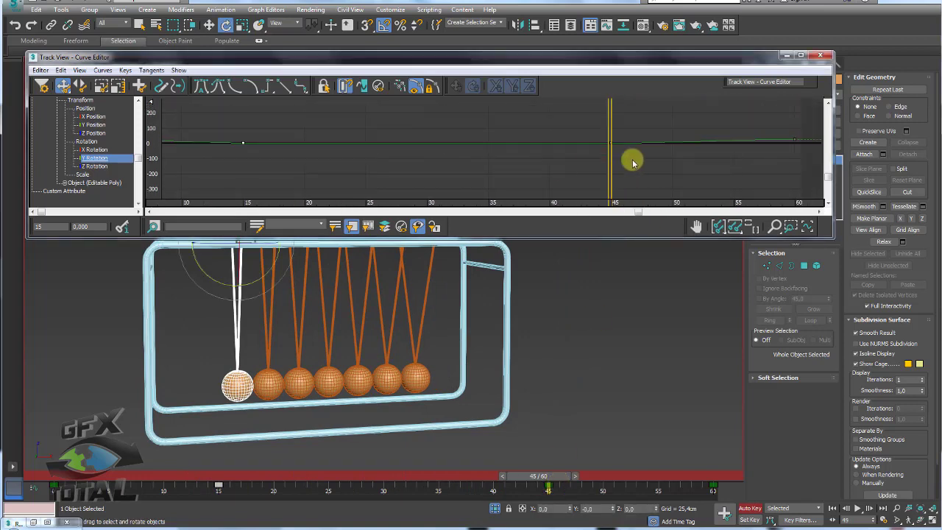
left_click_drag(566, 169, 481, 135)
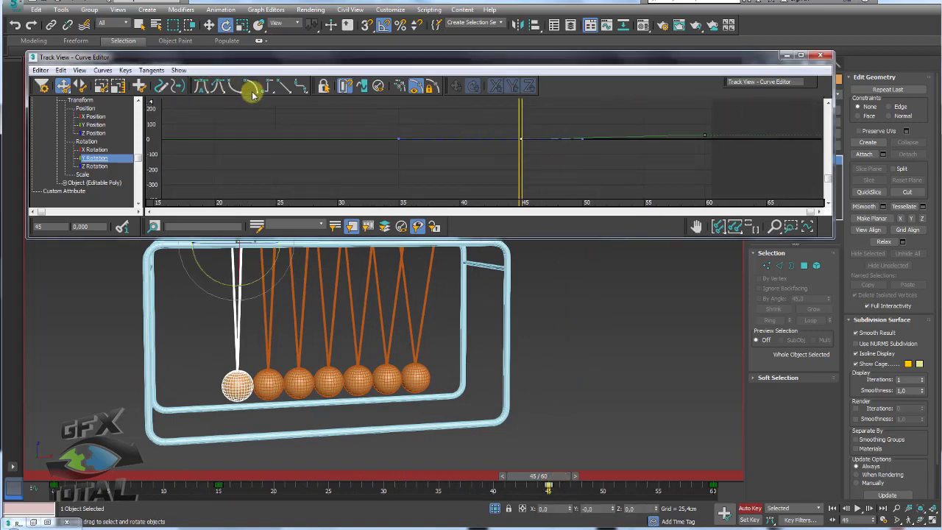
left_click(283, 86)
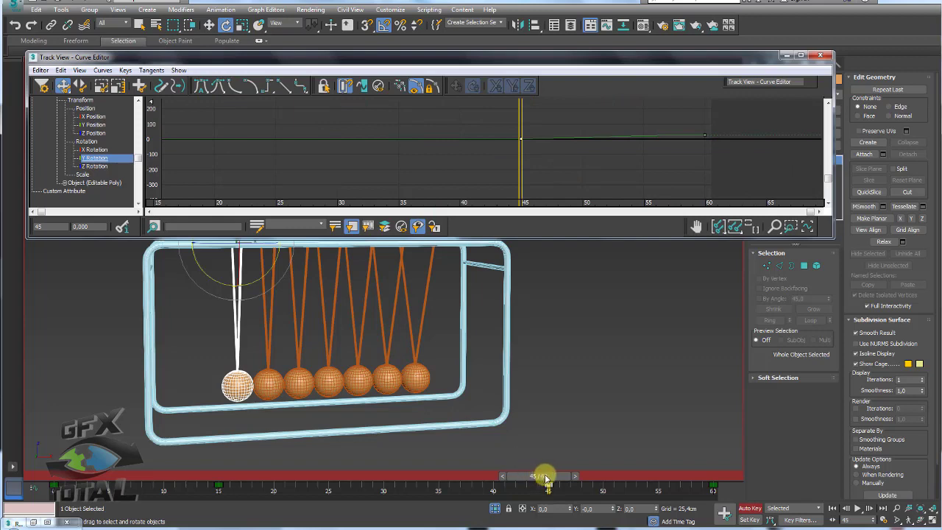
left_click_drag(546, 478, 702, 480)
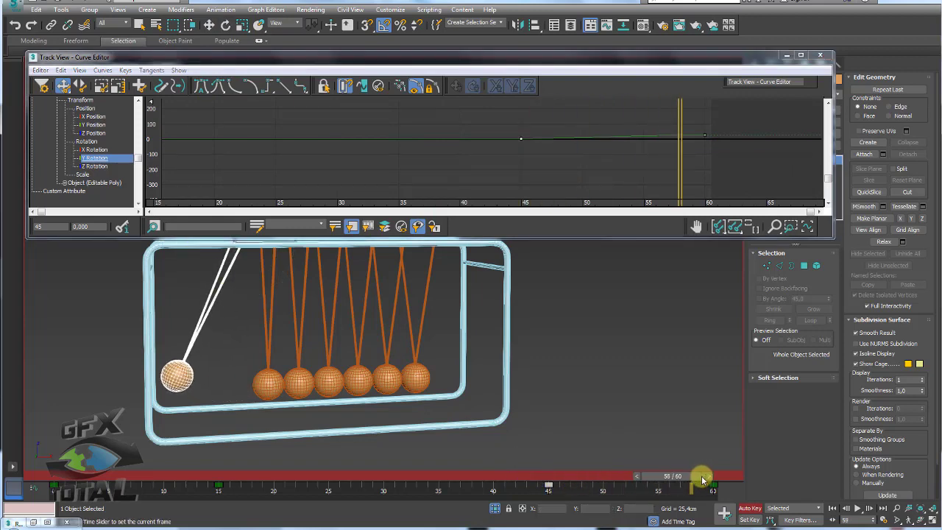
key("slash")
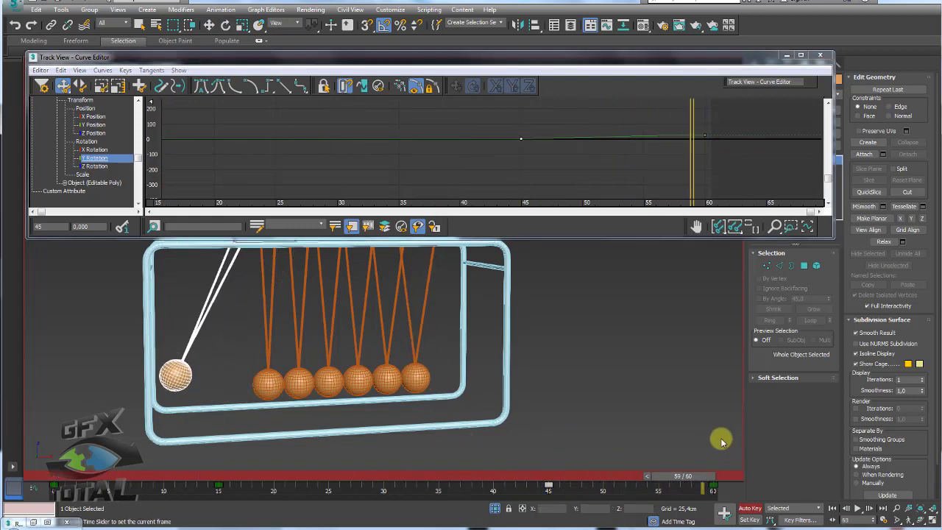
Select the right end string and ball and move to frame 15.
key("e")
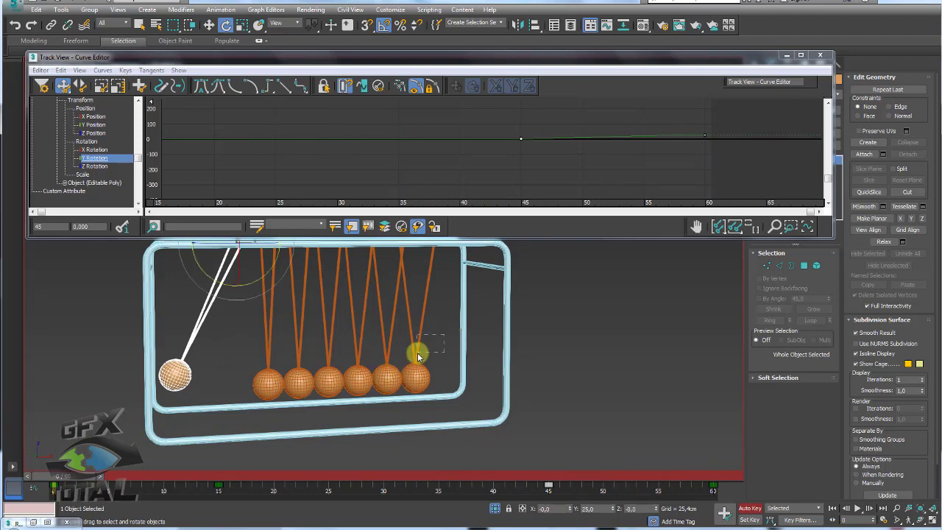
left_click(419, 360)
left_click_drag(68, 480, 233, 477)
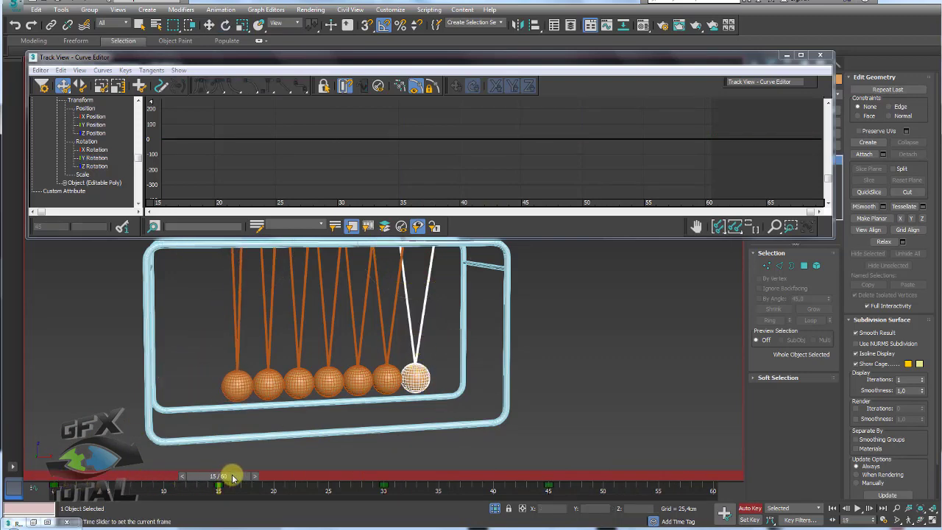
key("e")
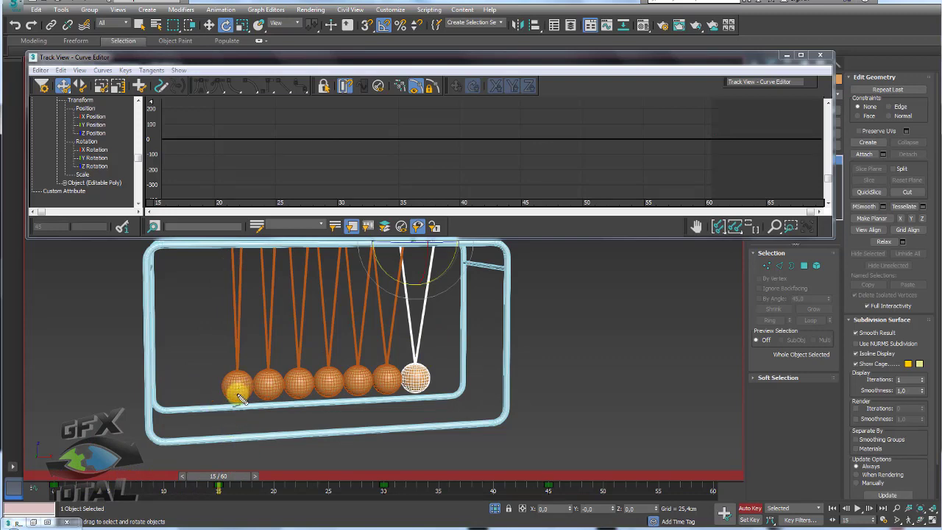
left_click_drag(256, 415, 365, 429)
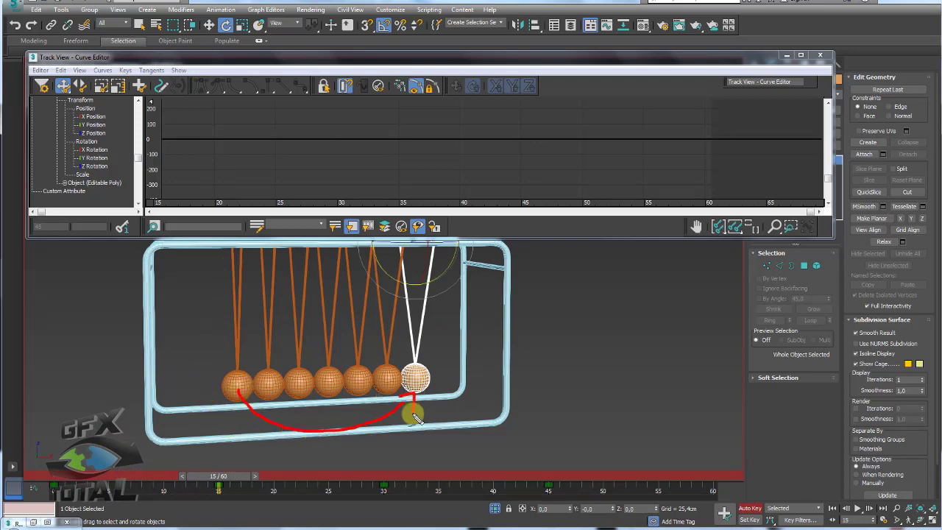
Show the right string's Y Rotation curve and make its frame-15 key linear.
left_click(376, 147)
scroll(362, 143, "down", 2)
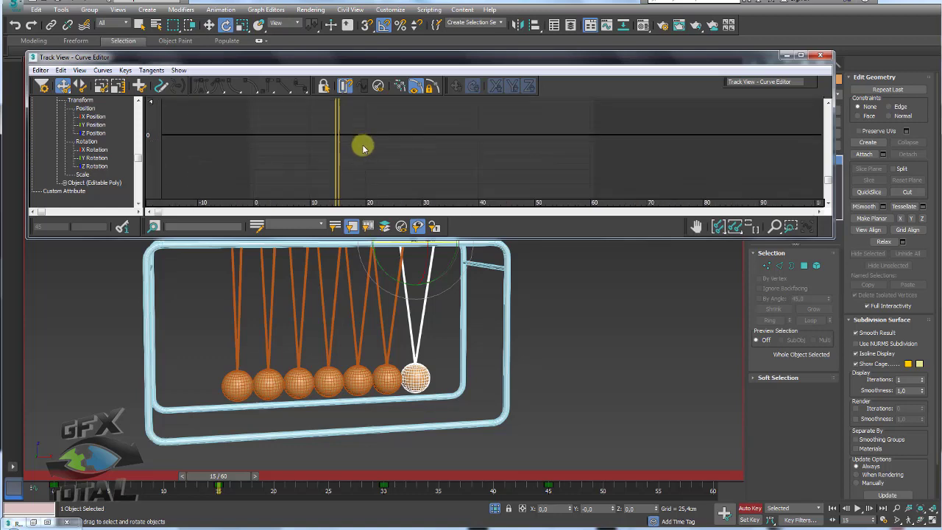
scroll(361, 142, "down", 1)
scroll(361, 143, "down", 2)
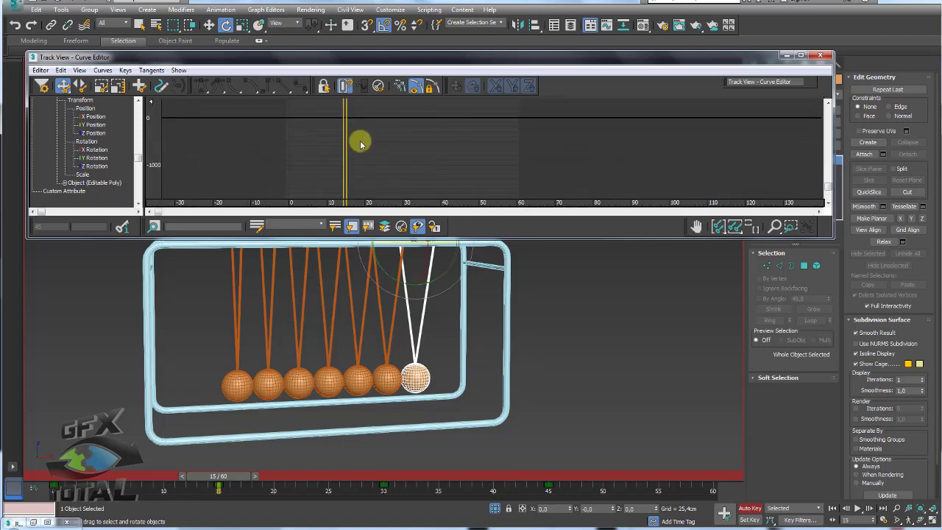
left_click(94, 157)
scroll(368, 158, "up", 2)
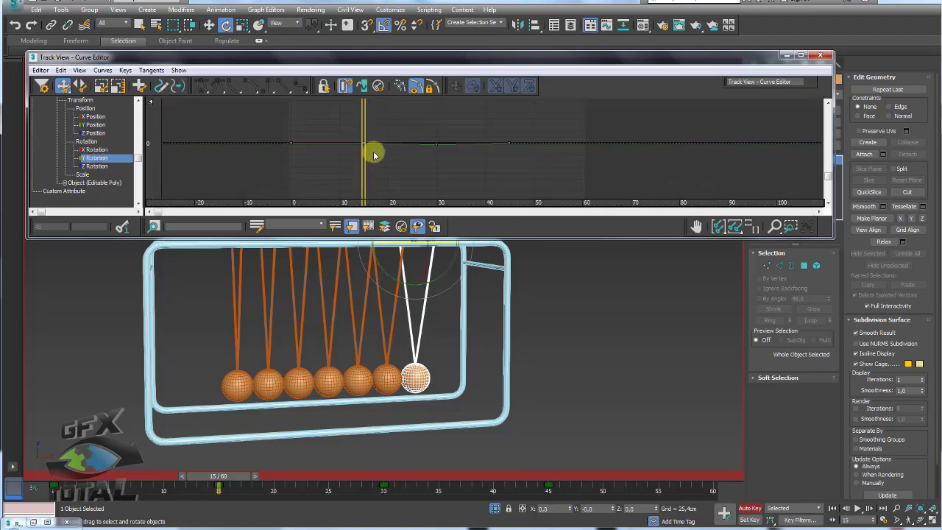
scroll(373, 154, "up", 2)
left_click(363, 146)
scroll(397, 173, "up", 2)
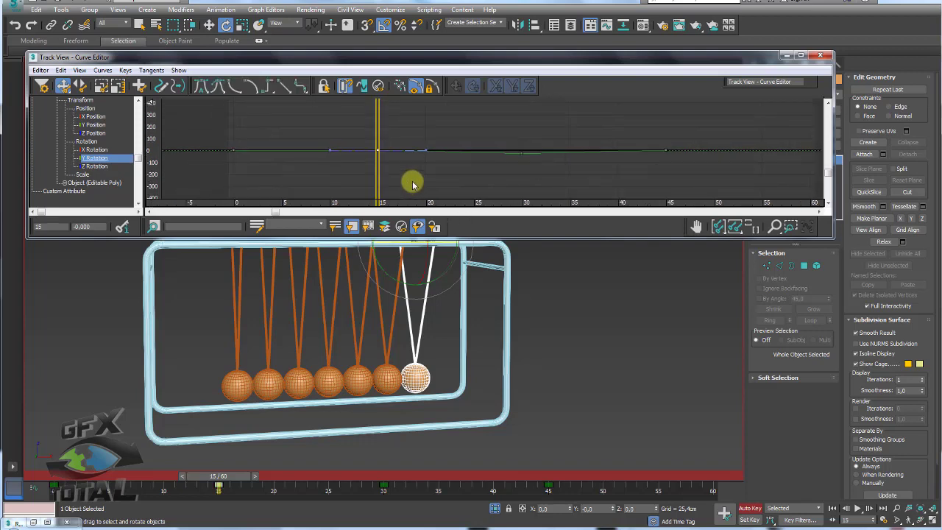
scroll(397, 177, "up", 1)
left_click(297, 89)
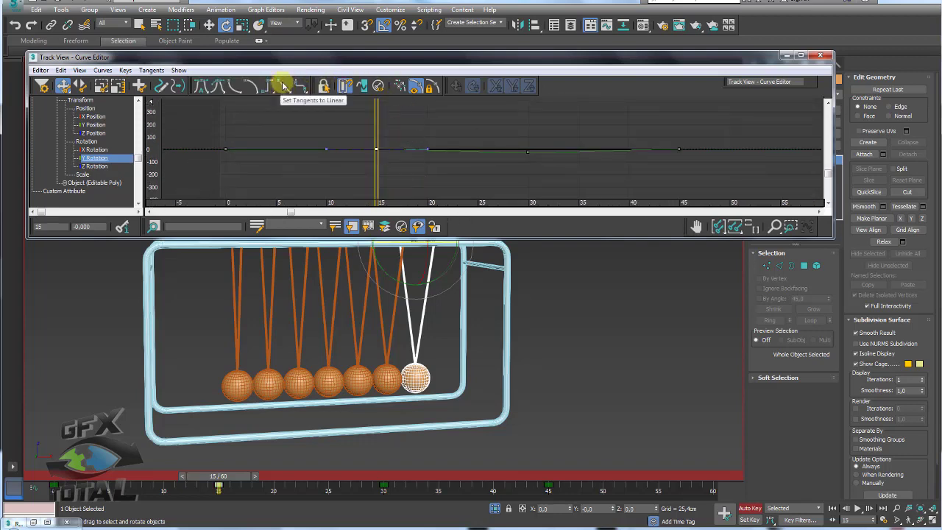
Select the frame-45 rotation key and scrub through to preview the right ball's swing.
mouse_move(221, 480)
left_mouse_down()
mouse_move(420, 471)
mouse_move(543, 481)
left_mouse_up()
key("e")
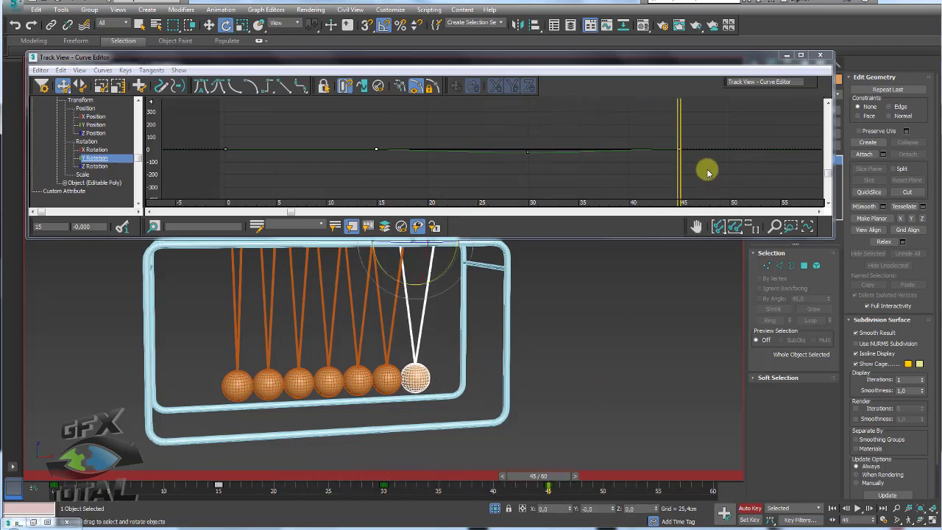
left_click(647, 122)
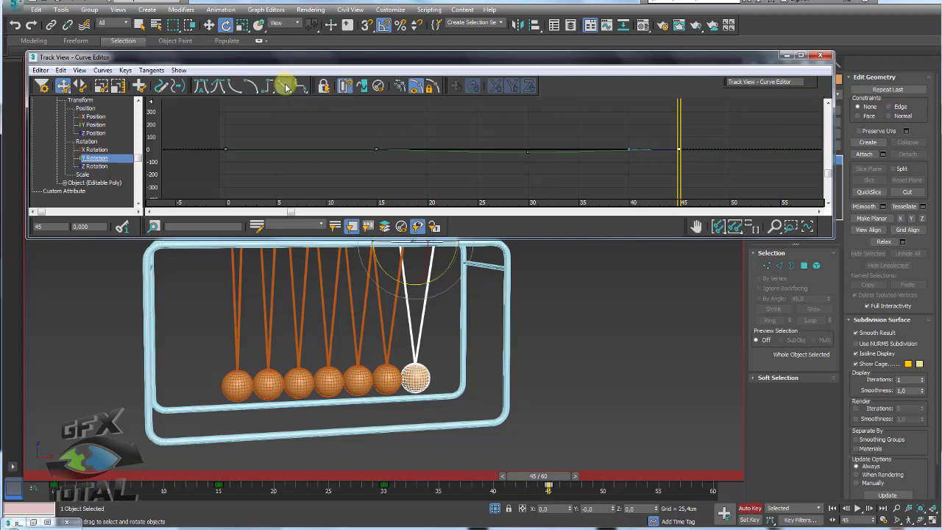
mouse_move(559, 480)
left_mouse_down()
mouse_move(687, 476)
mouse_move(150, 471)
mouse_move(208, 476)
left_mouse_up()
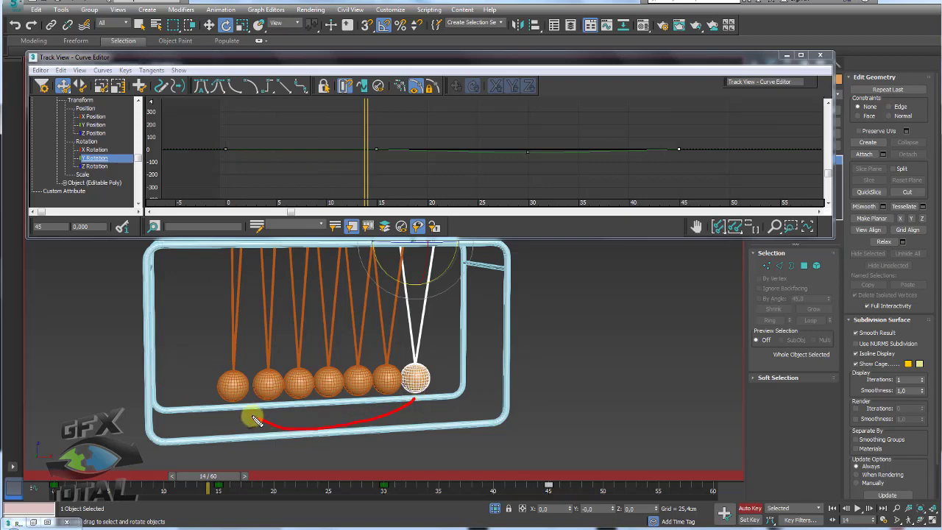
middle_click_drag(453, 410, 492, 413)
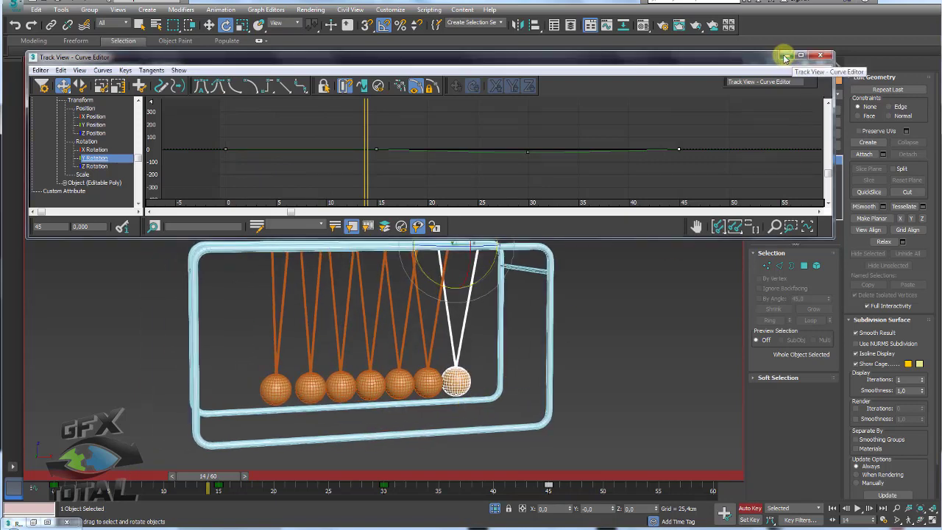
Minimise the Curve Editor, turn off Auto Key, then play and stop the animation.
left_click(784, 57)
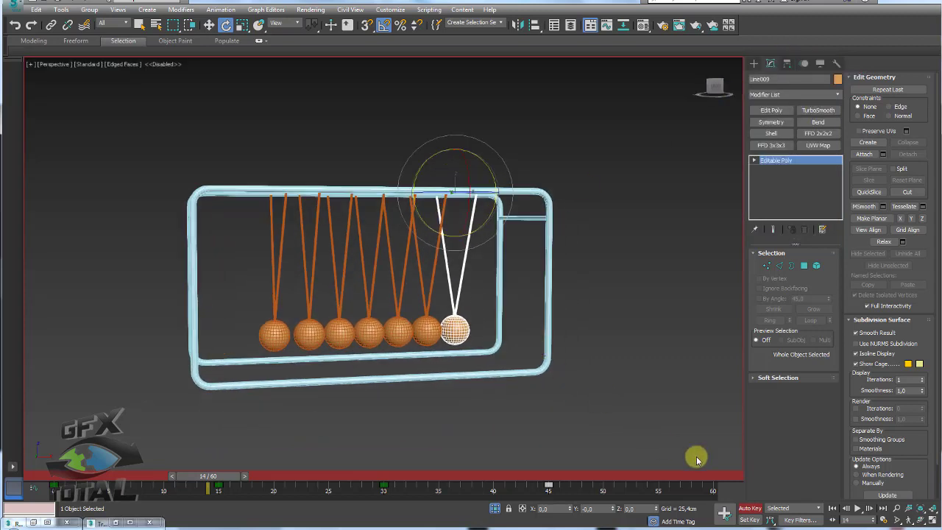
left_click(706, 457)
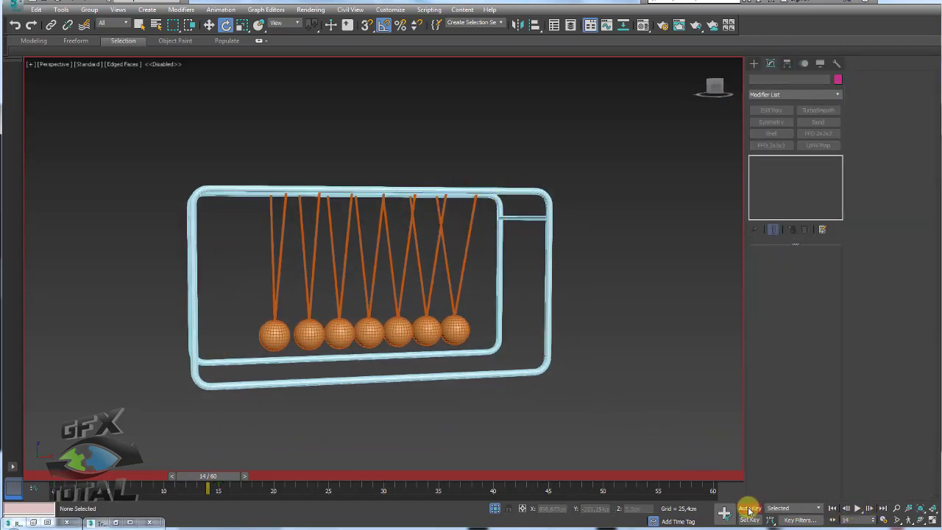
left_click(748, 510)
middle_click_drag(685, 427, 672, 424)
left_click(857, 508)
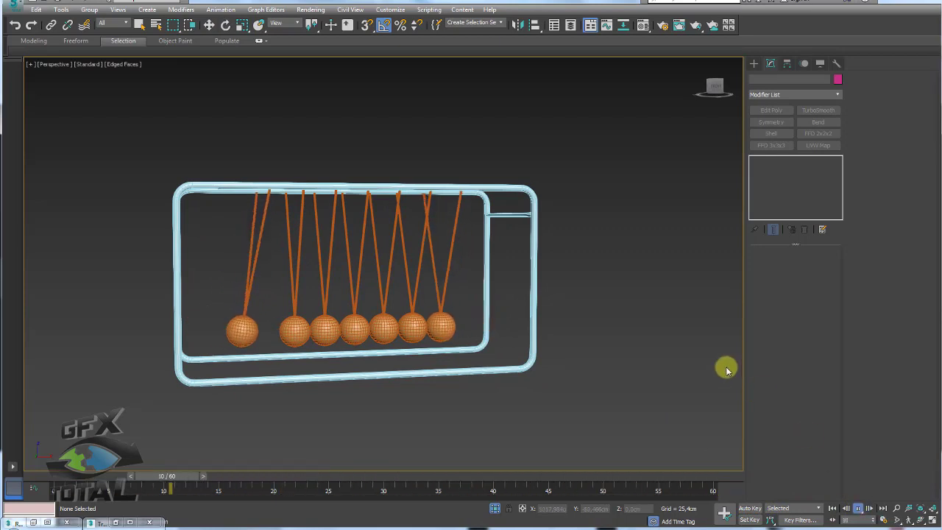
left_click(857, 509)
Select the left end string and return to frame 0.
key("e")
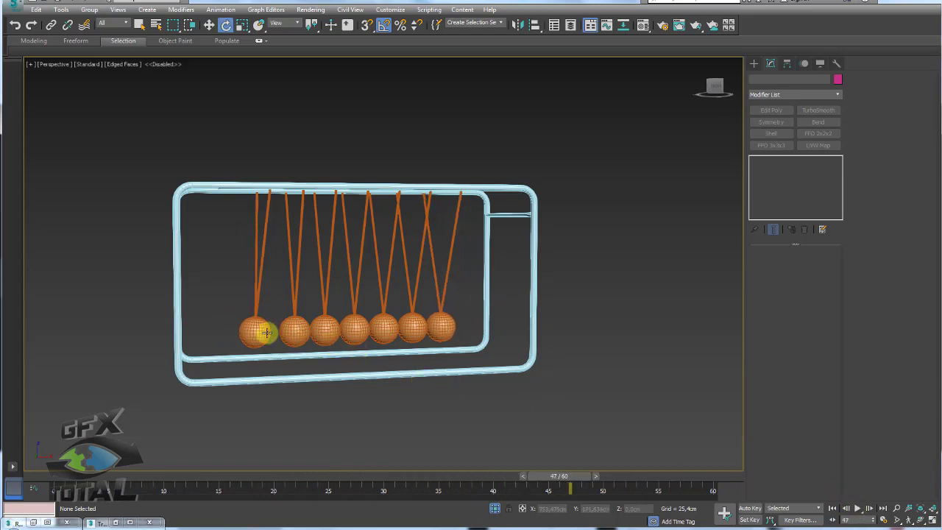
left_click(266, 332)
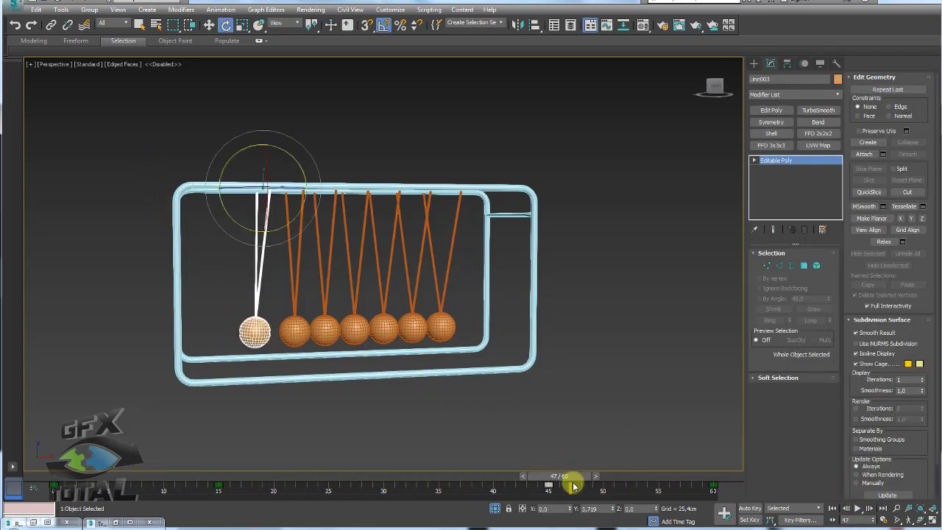
mouse_move(595, 477)
left_mouse_down()
mouse_move(92, 480)
mouse_move(432, 505)
mouse_move(140, 491)
left_mouse_up()
key("e")
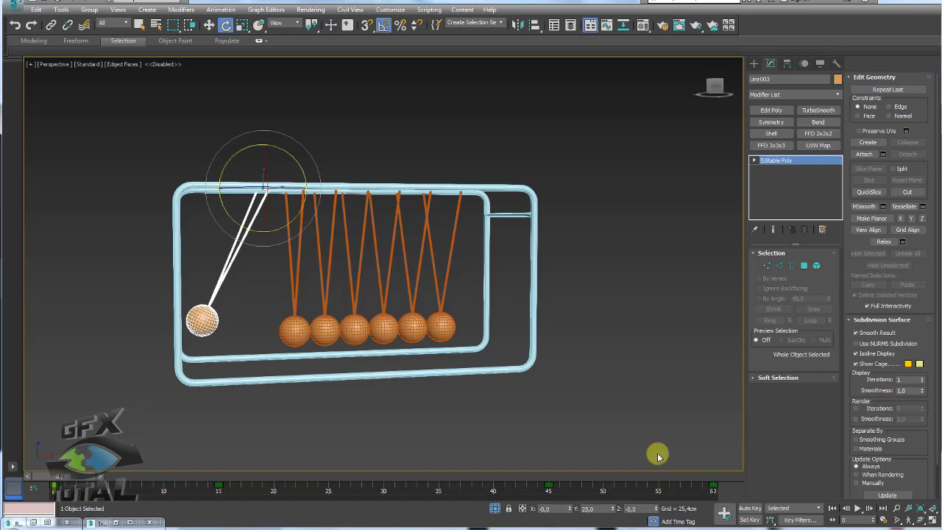
Set the left string's rotation out-of-range type to Loop in the Curve Editor.
left_click(607, 26)
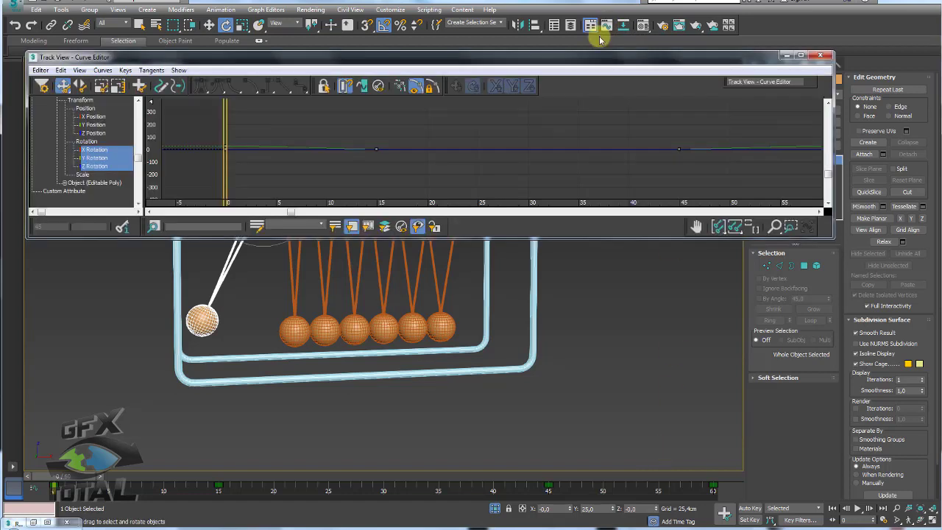
scroll(426, 158, "down", 2)
scroll(294, 160, "down", 1)
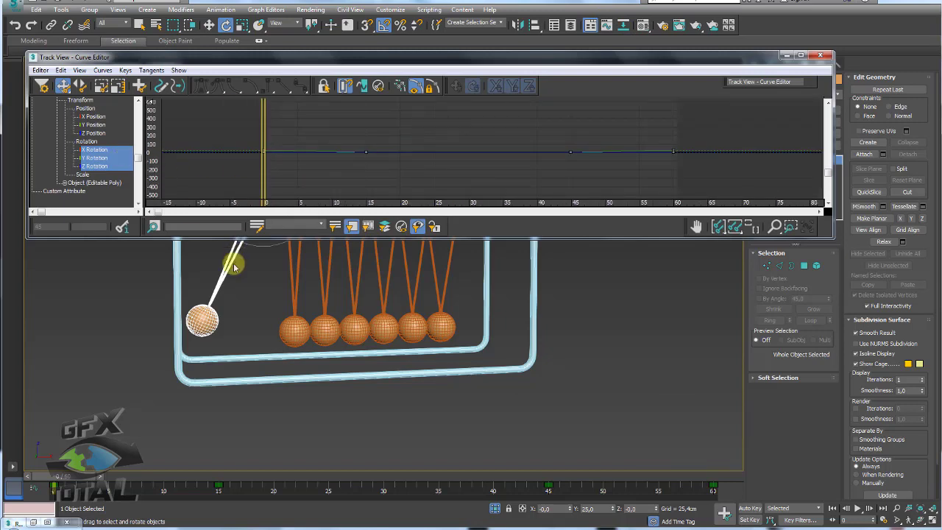
mouse_move(234, 267)
middle_mouse_down()
mouse_move(265, 305)
mouse_move(276, 342)
middle_mouse_up()
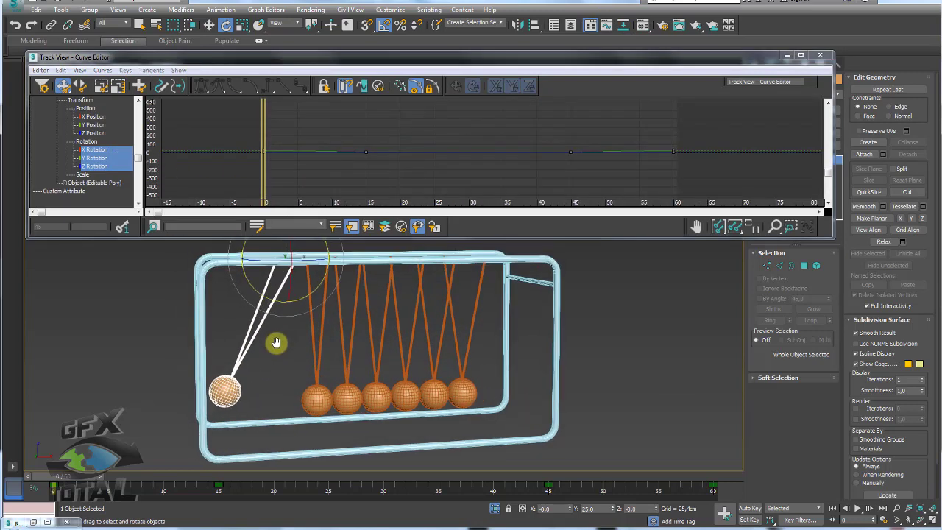
left_click(363, 87)
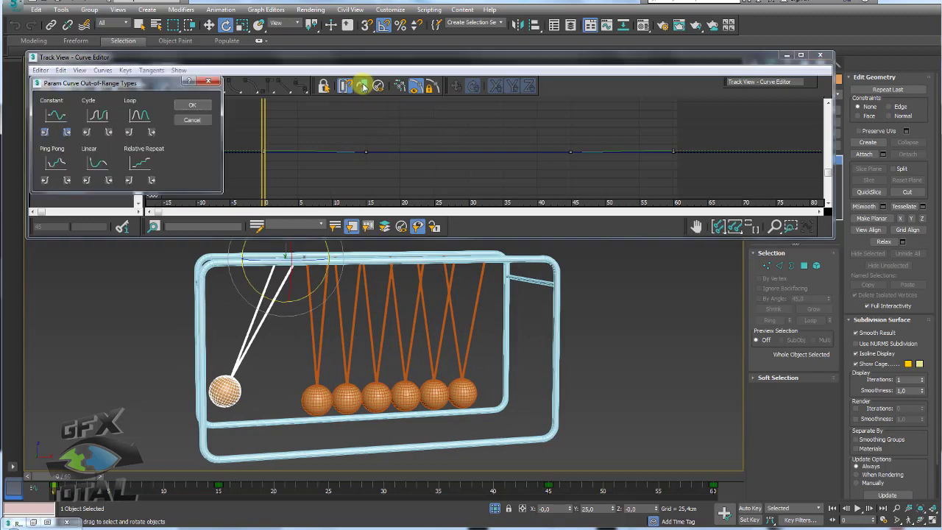
left_click(154, 115)
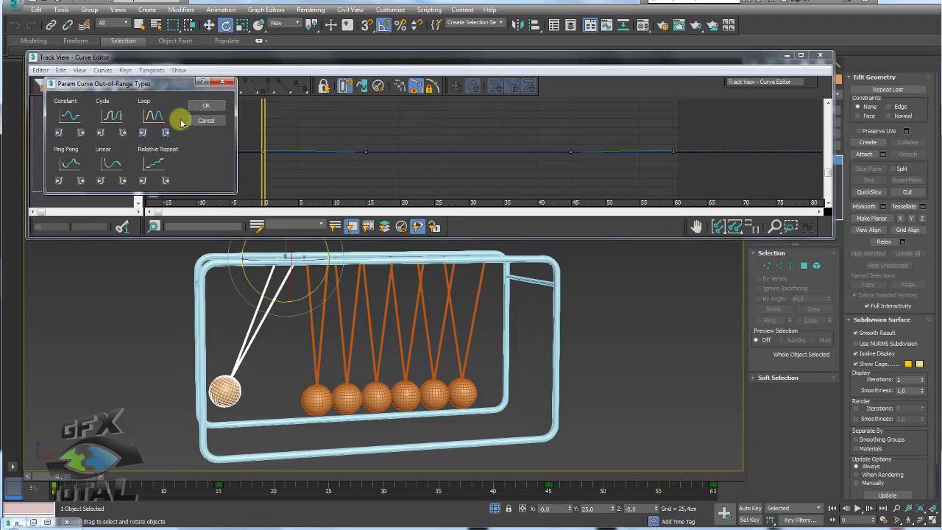
left_click(204, 108)
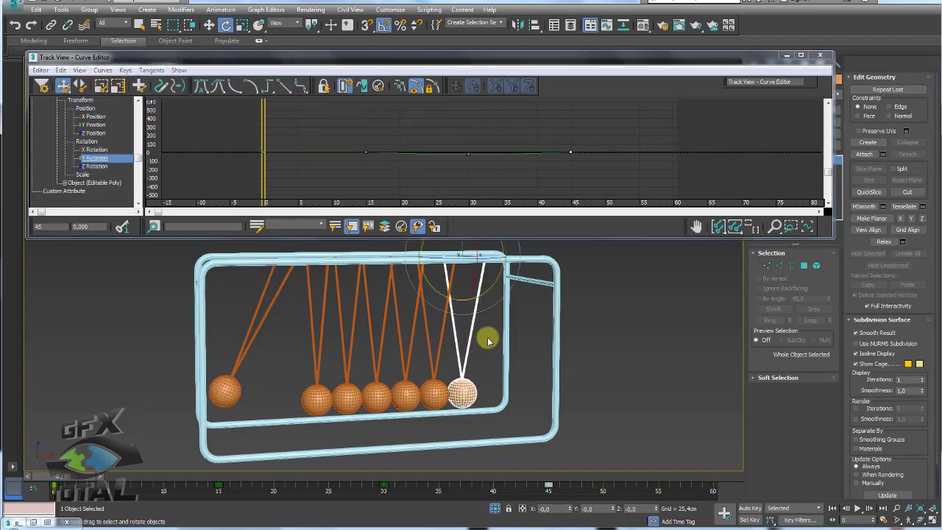
Apply Loop to the right string's rotation too and play the animation.
left_click(363, 87)
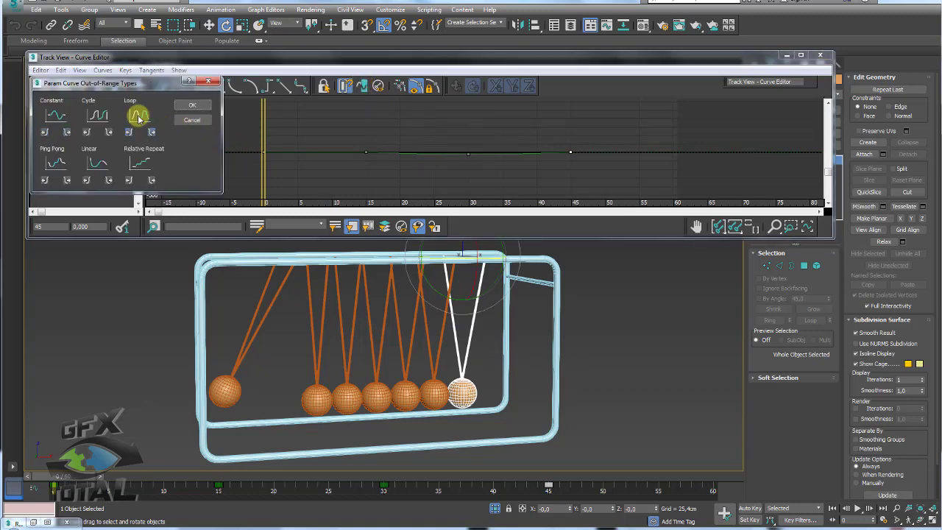
left_click(190, 105)
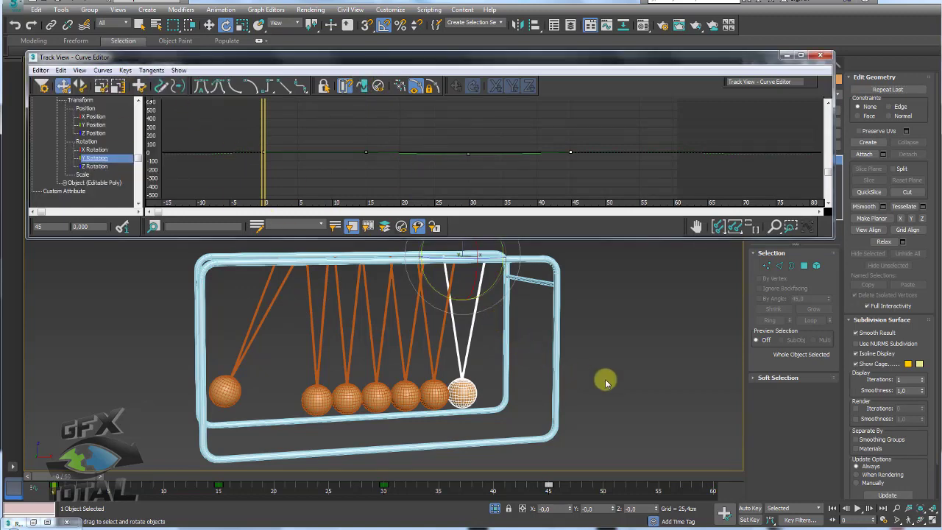
left_click(607, 383)
left_click(857, 509)
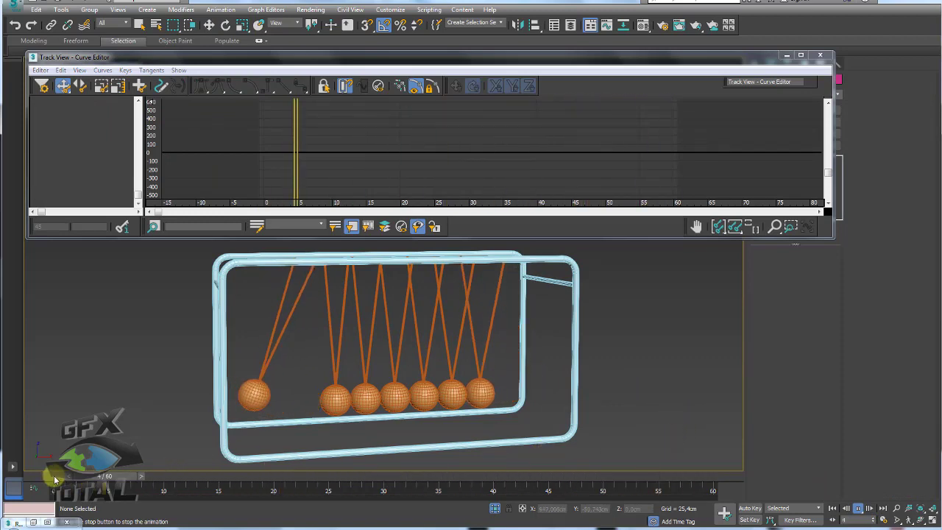
Stop playback and set the End Time to 600 in Time Configuration.
left_click_drag(85, 460, 633, 438)
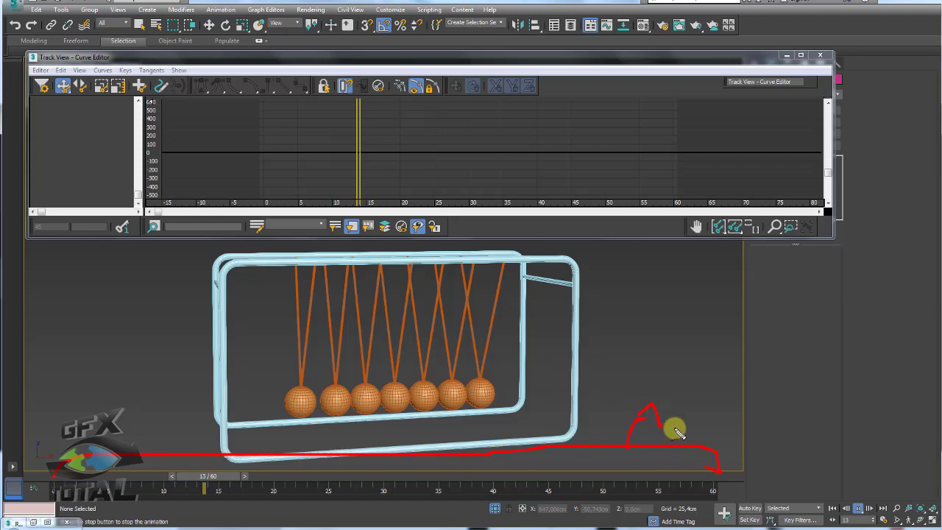
left_click(856, 509)
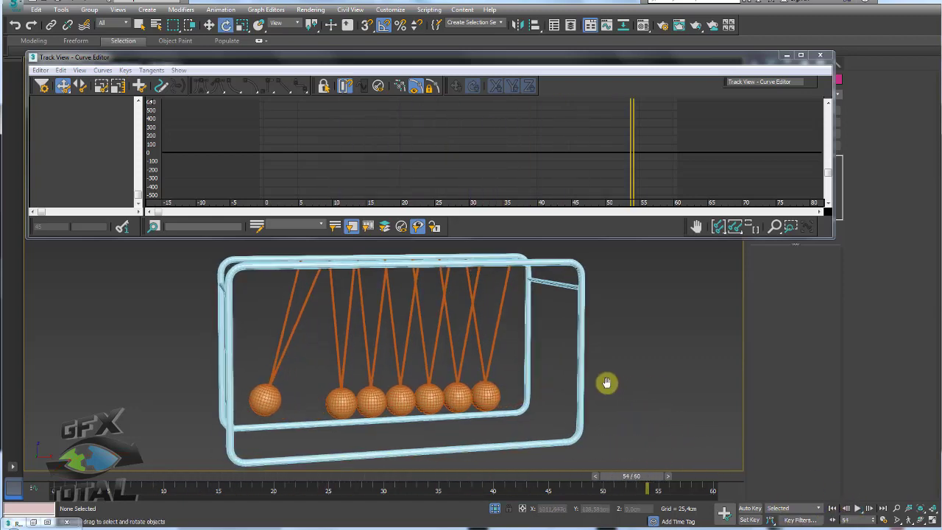
scroll(605, 383, "down", 5)
key("e")
left_click(883, 523)
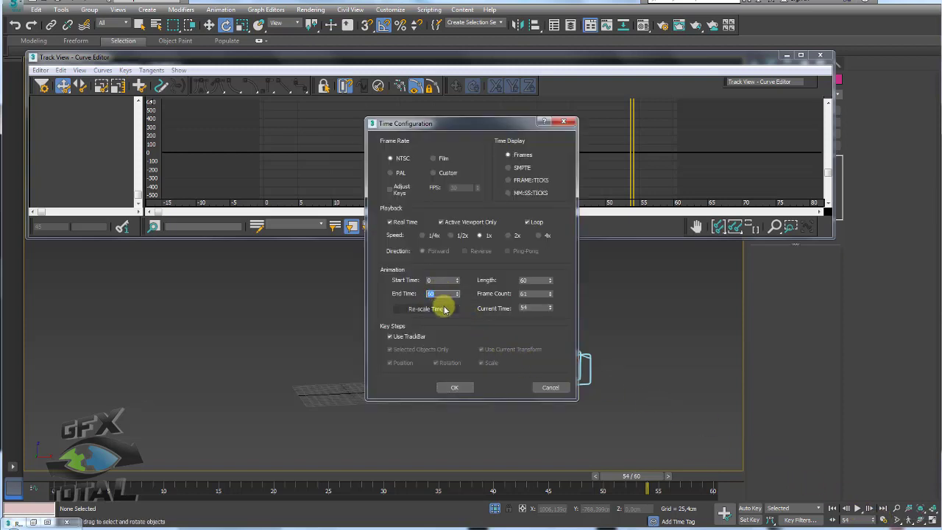
type("600")
left_click(454, 386)
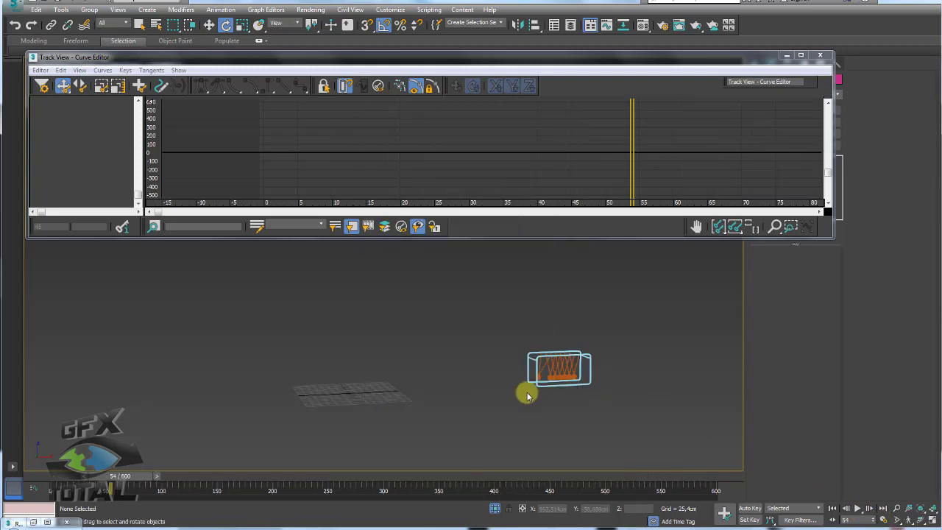
Play the looping swing across the 600-frame timeline, stop it, and select the right-hand string.
scroll(526, 395, "up", 2)
scroll(536, 373, "up", 3)
scroll(540, 360, "up", 3)
scroll(431, 378, "up", 2)
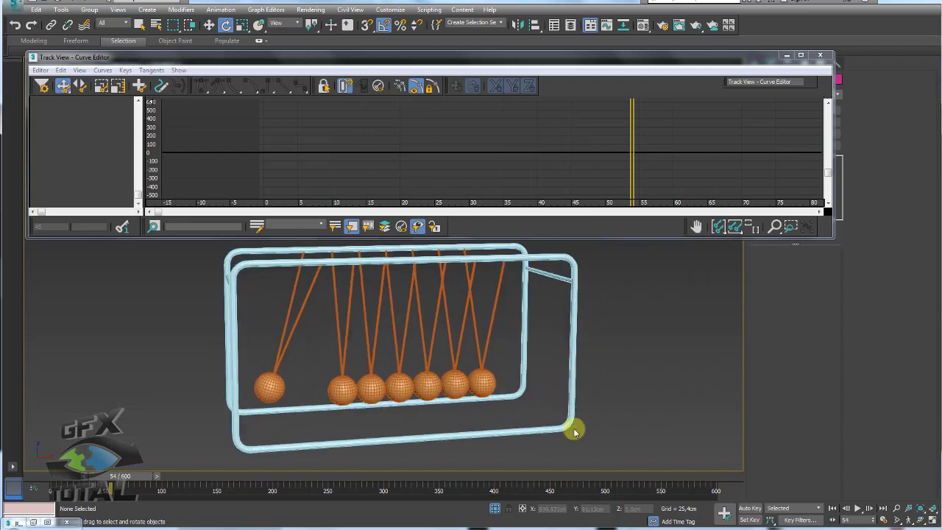
left_click(857, 513)
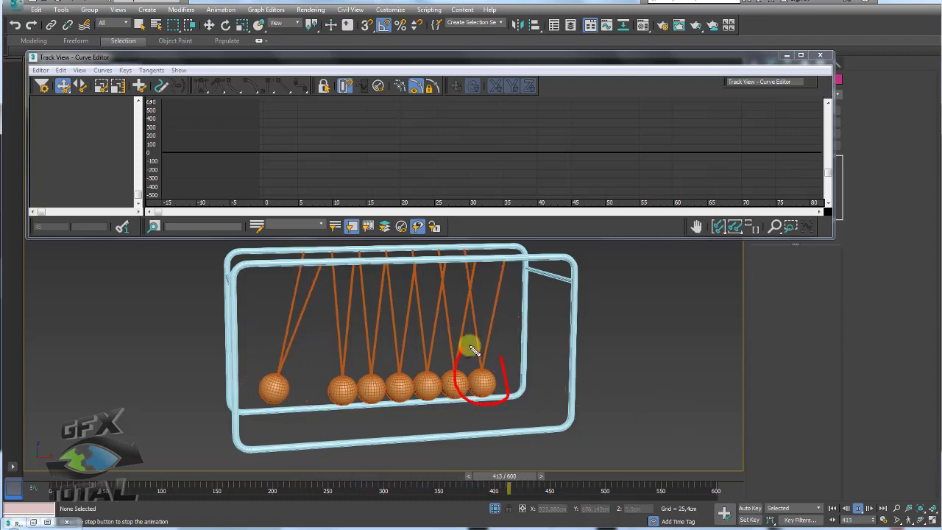
left_click(854, 509)
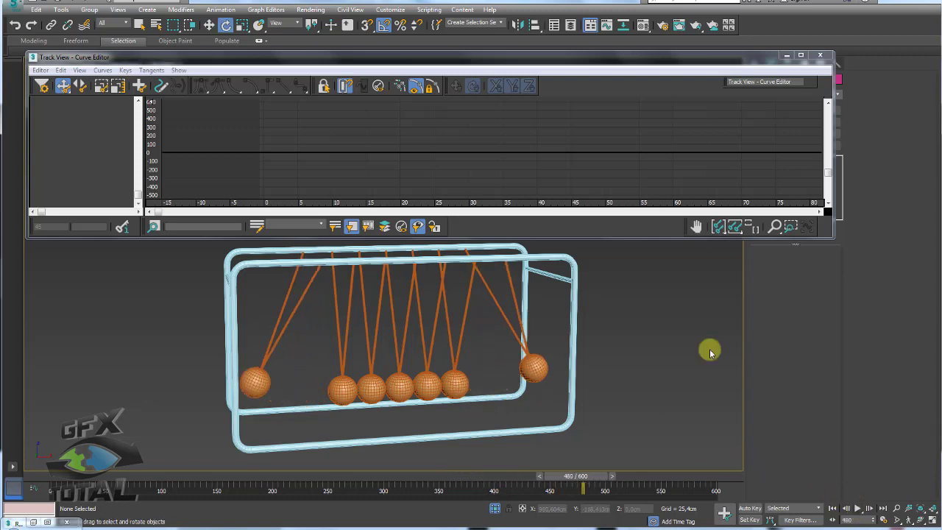
key("e")
left_click(545, 356)
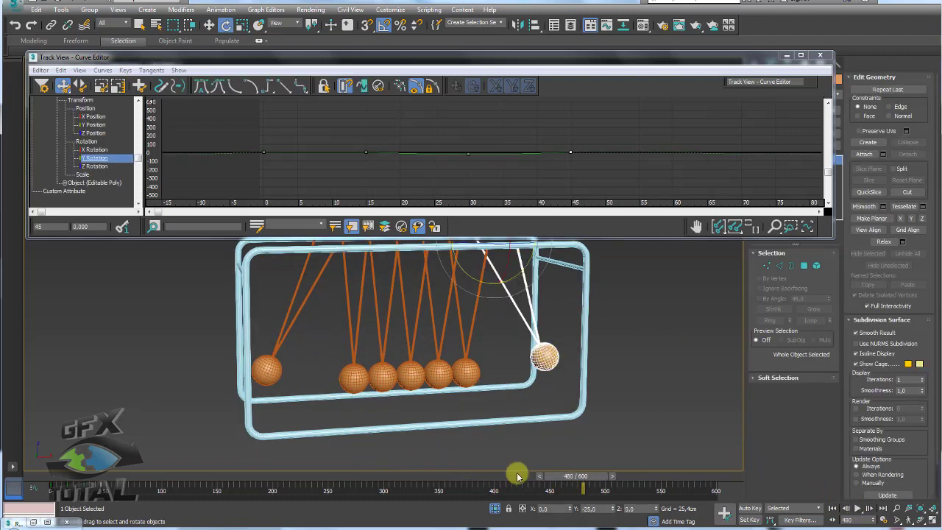
Set the animation End Time back to 60 frames in Time Configuration.
left_click(885, 519)
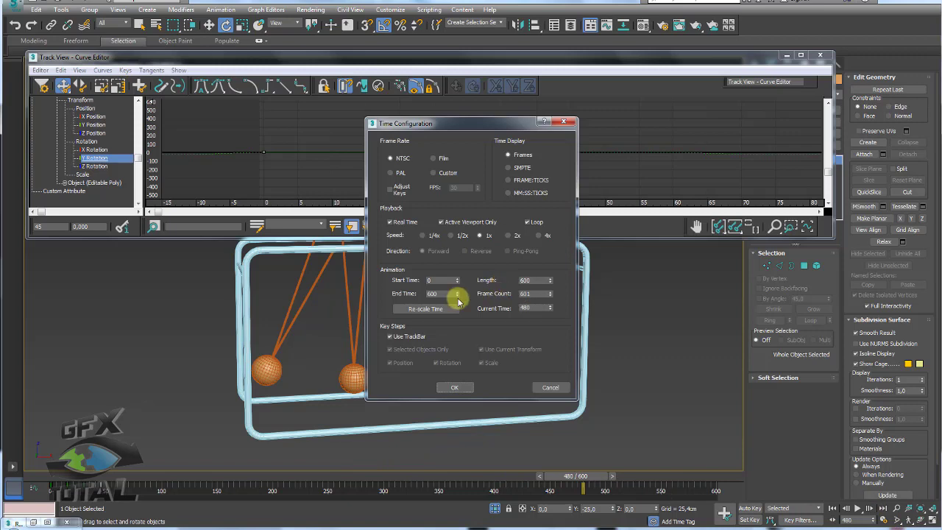
left_click_drag(445, 293, 406, 298)
type("0")
key("Return")
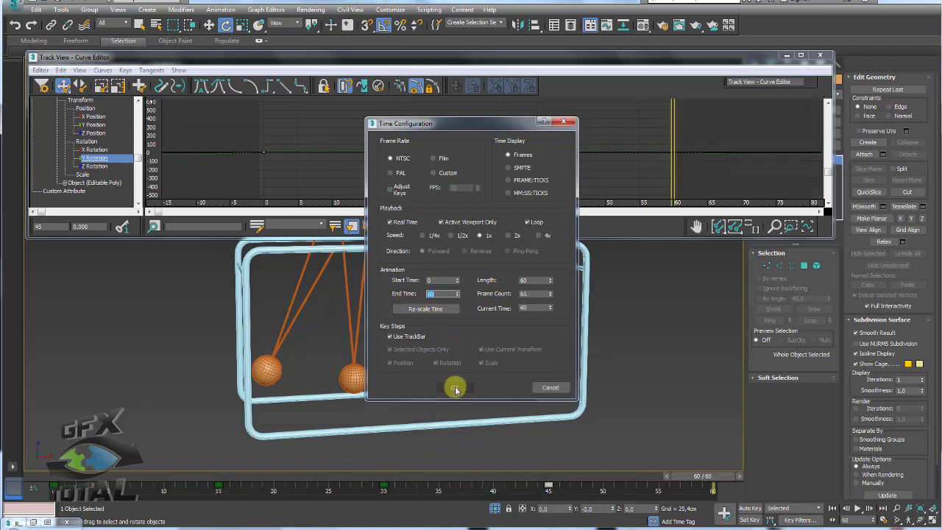
left_click(455, 389)
Shift-copy the right string's frame-45 key to frame 57 on the track bar.
left_click(655, 441)
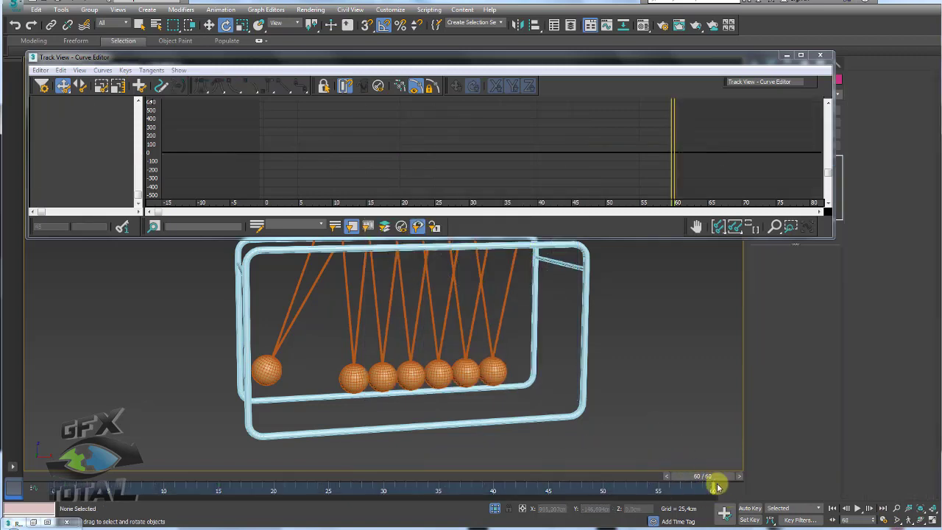
left_click_drag(718, 487, 687, 479)
left_click(492, 370)
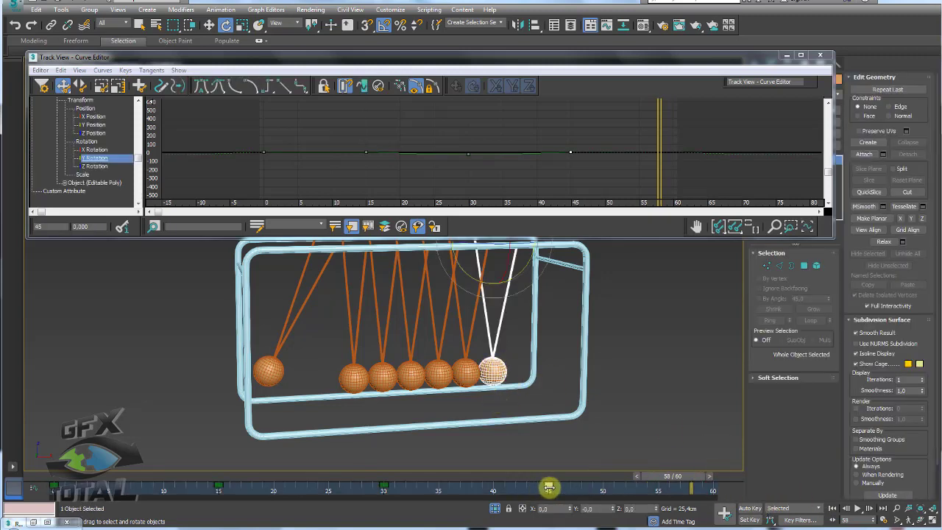
left_click_drag(550, 486, 719, 480, "shift")
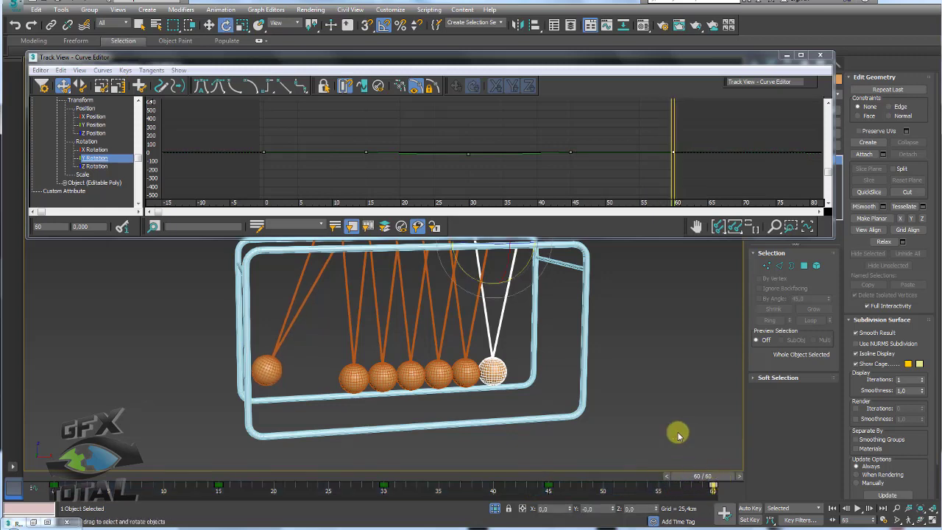
Extend the animation End Time to 500 frames in Time Configuration.
left_click(883, 520)
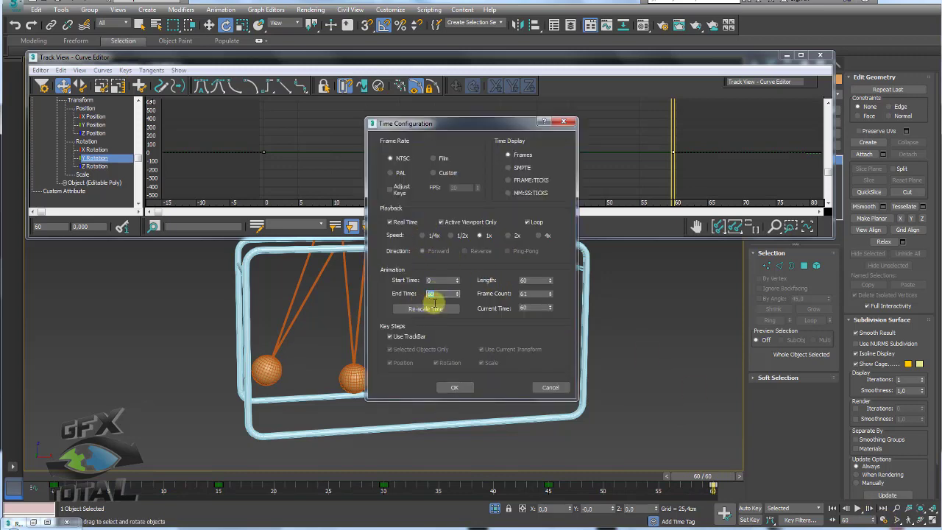
type("500")
key("Return")
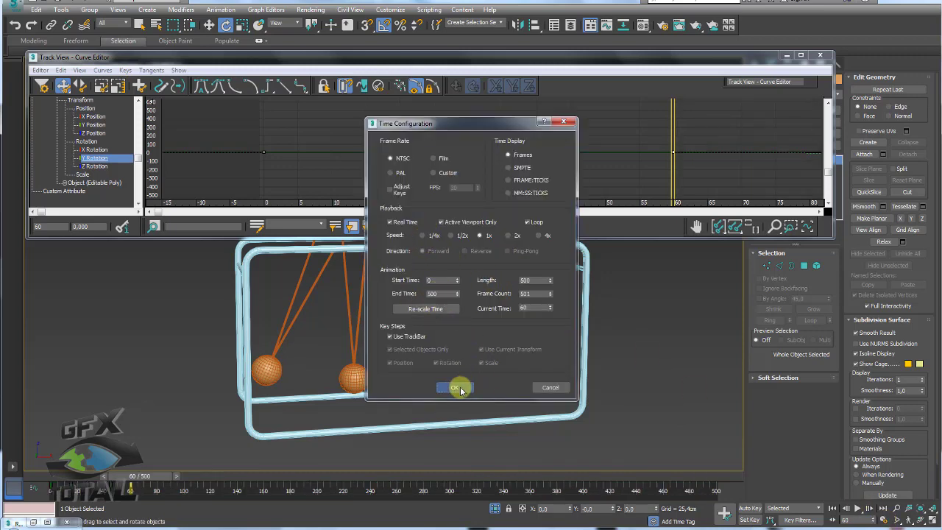
left_click(457, 387)
Close the curve editor, recentre and deselect the cradle, and play the 500-frame loop.
left_click(786, 55)
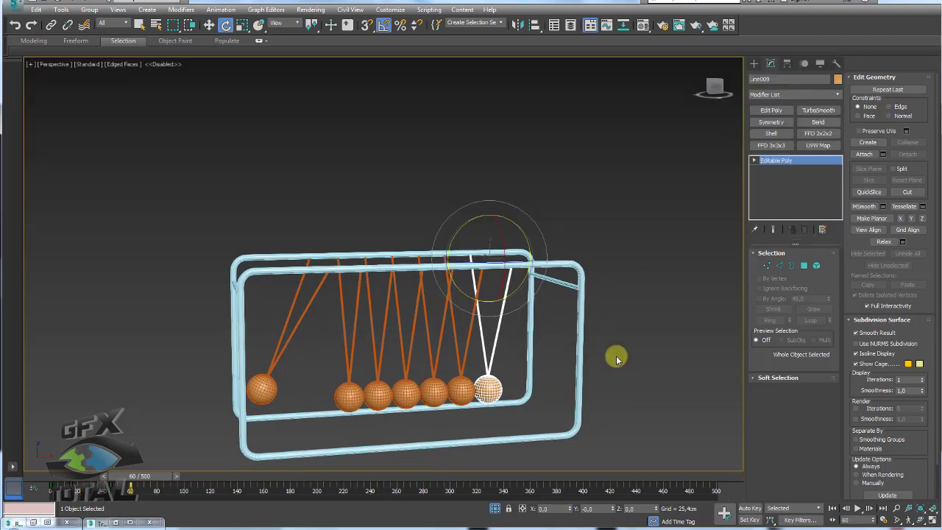
middle_click_drag(617, 359, 562, 294)
left_click(601, 328)
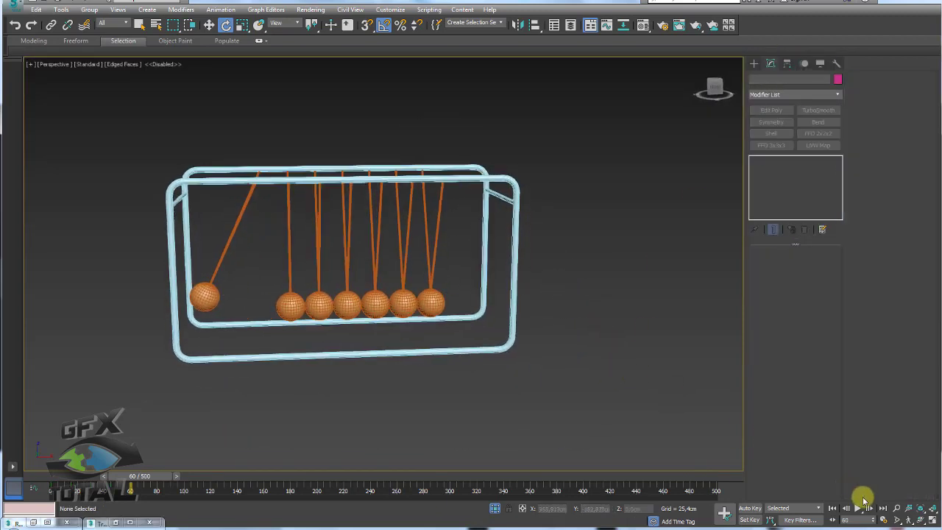
left_click(857, 509)
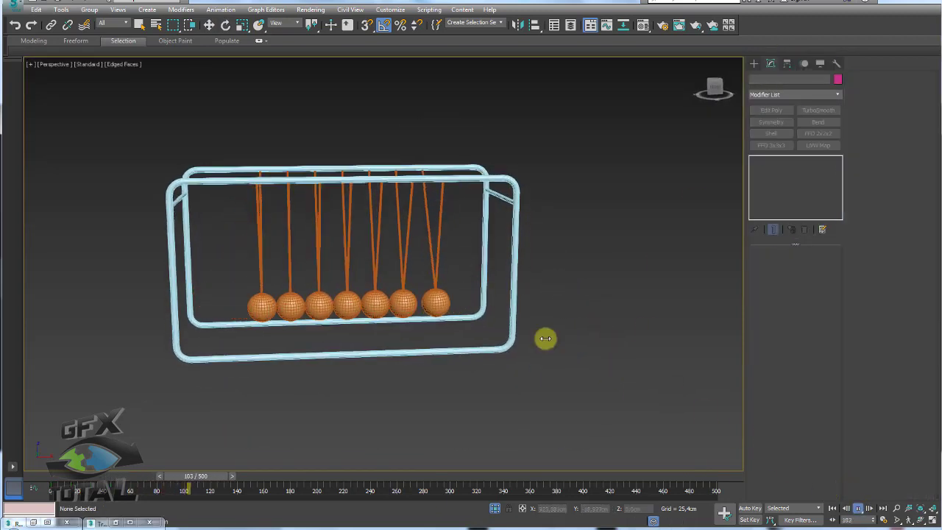